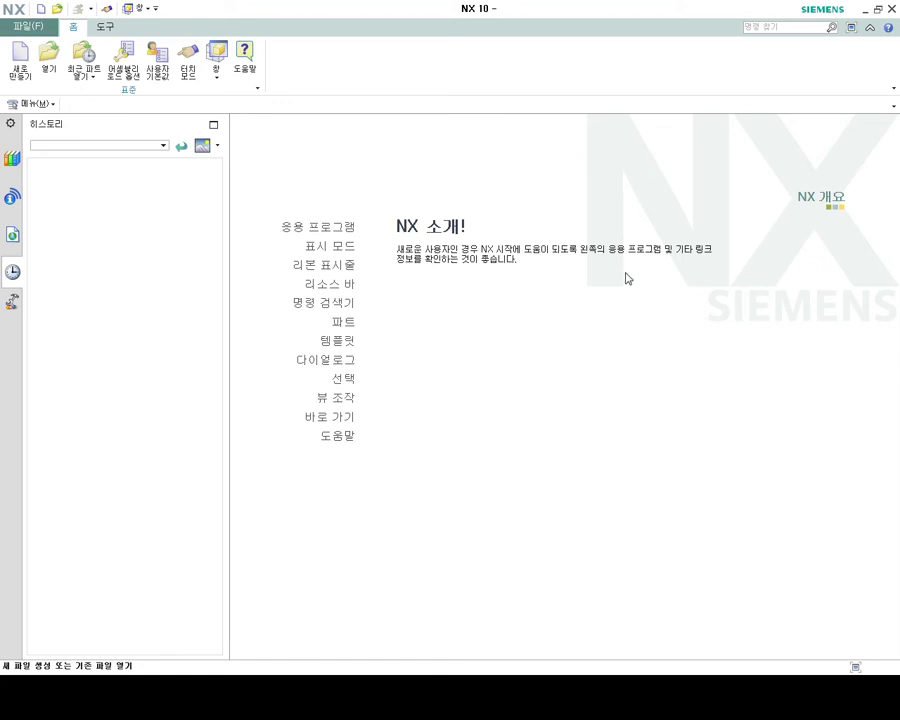
- Create a new millimetre Model part named model1.prt and open it in Modeling
left_click(29, 26)
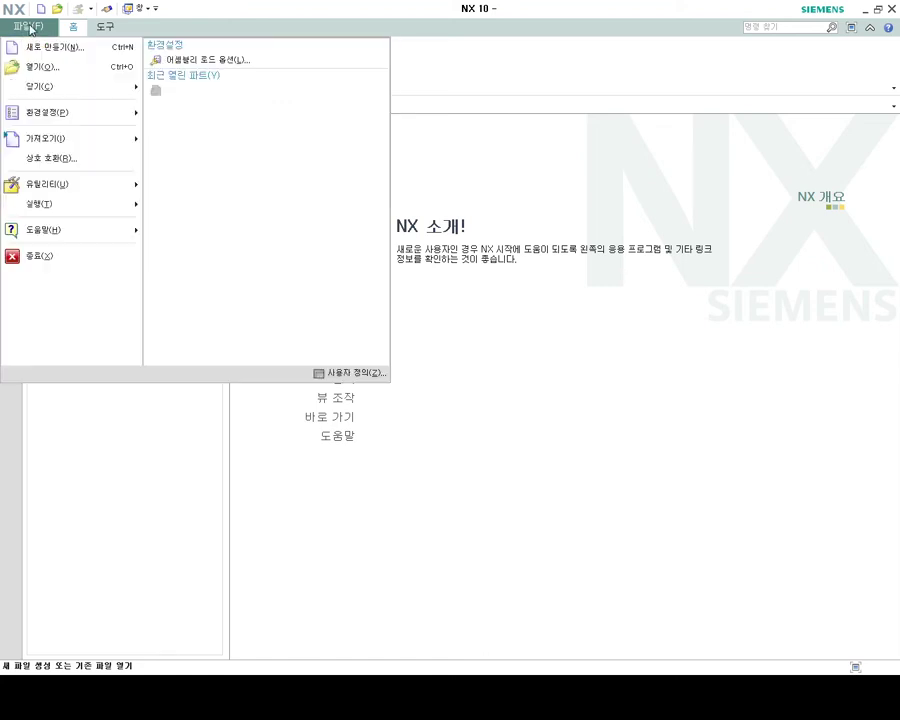
left_click(45, 47)
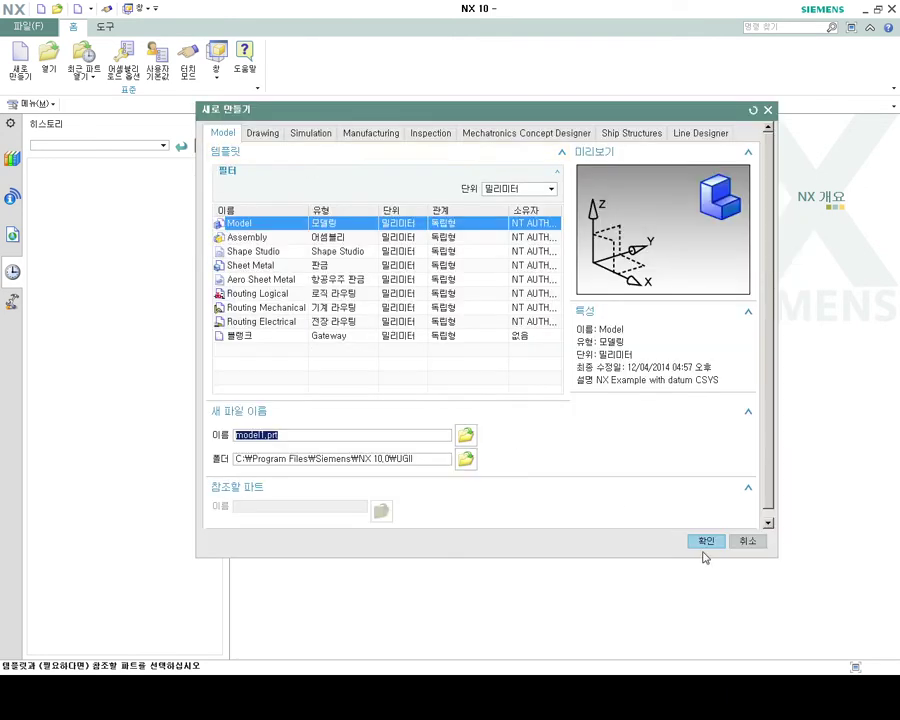
left_click(706, 541)
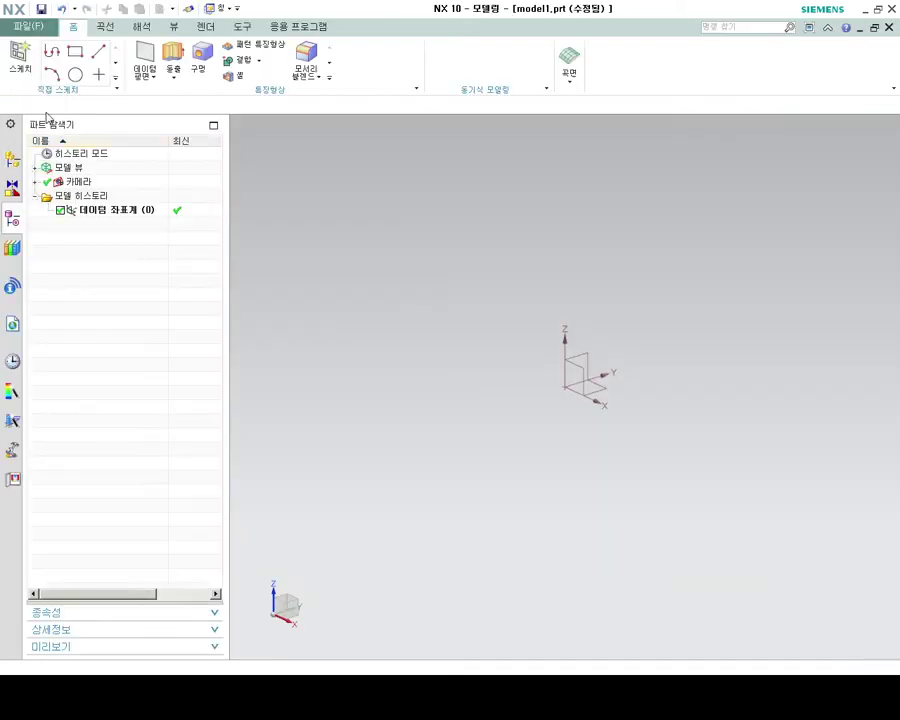
- Turn off Continuous Auto Dimensioning in the sketch preferences
left_click(20, 27)
mouse_move(47, 138)
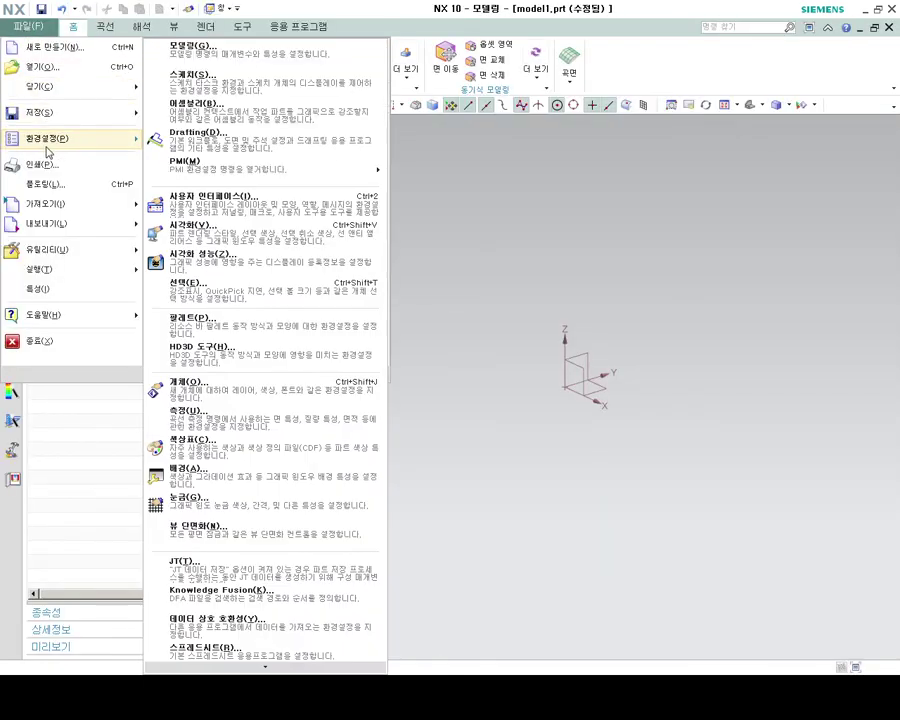
left_click(243, 93)
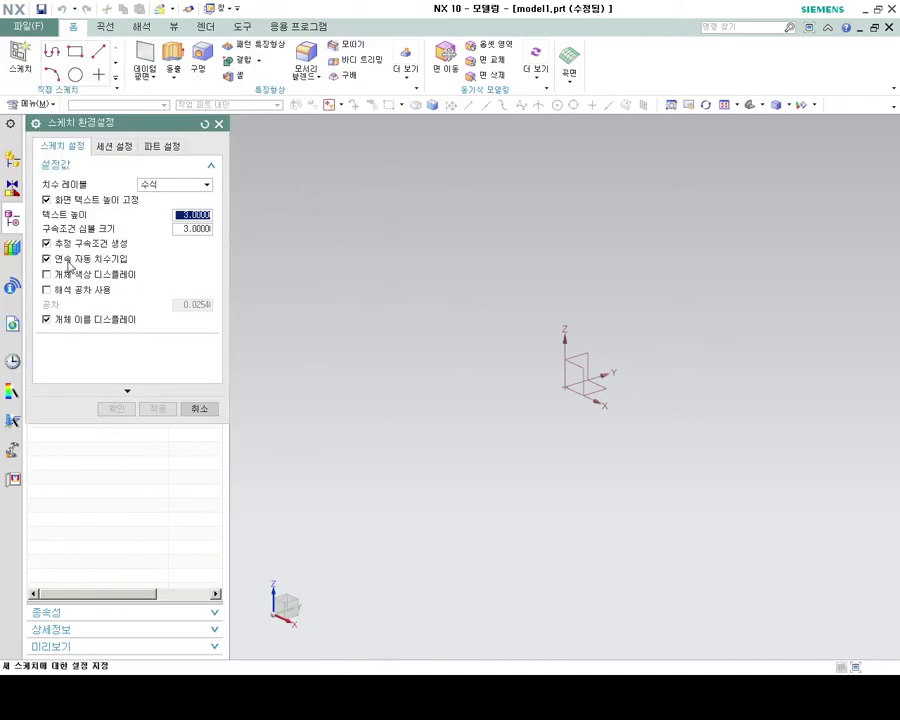
left_click(70, 262)
left_click(116, 408)
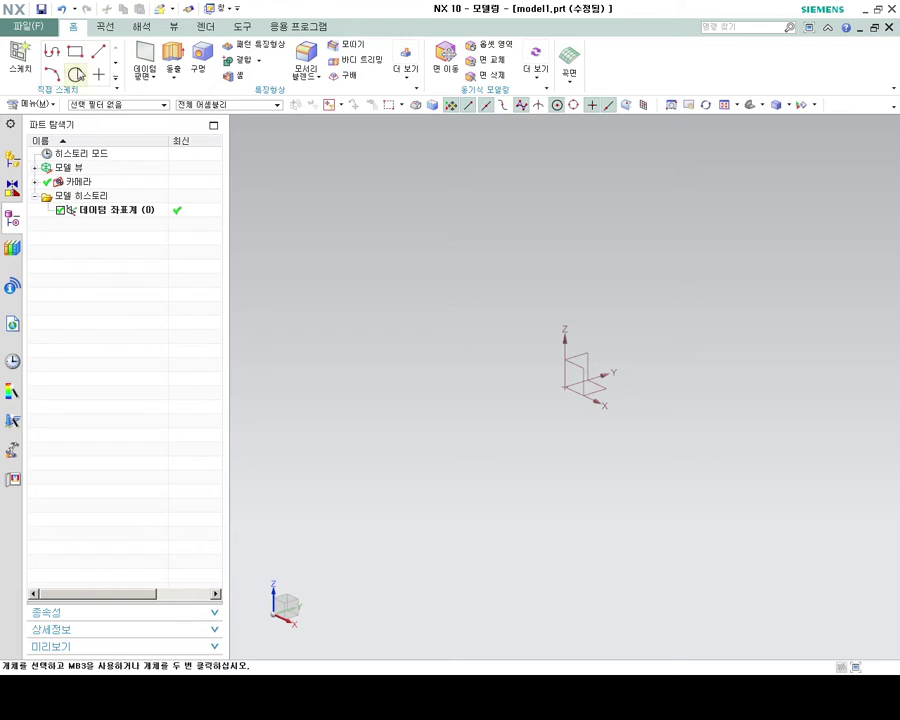
- Create a new sketch on the XZ datum plane, ready to draw lines
left_click(20, 58)
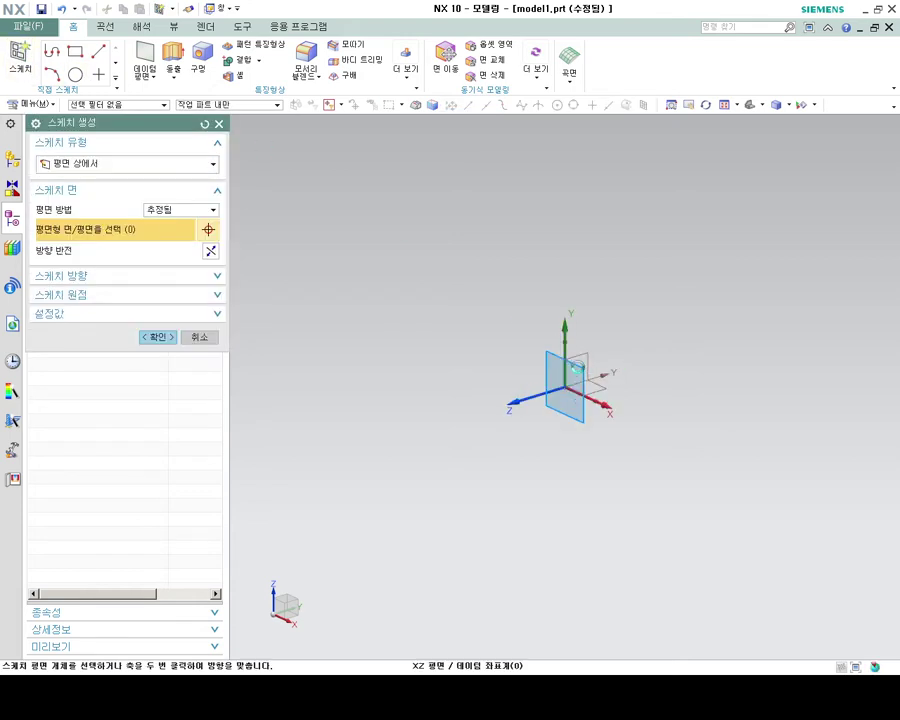
left_click(159, 339)
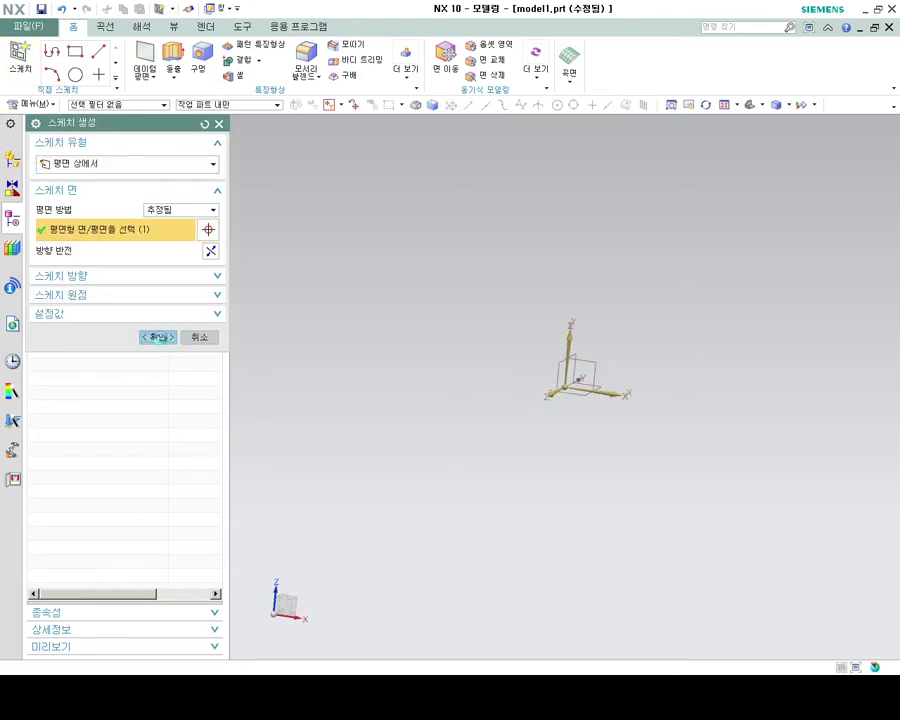
left_click(128, 55)
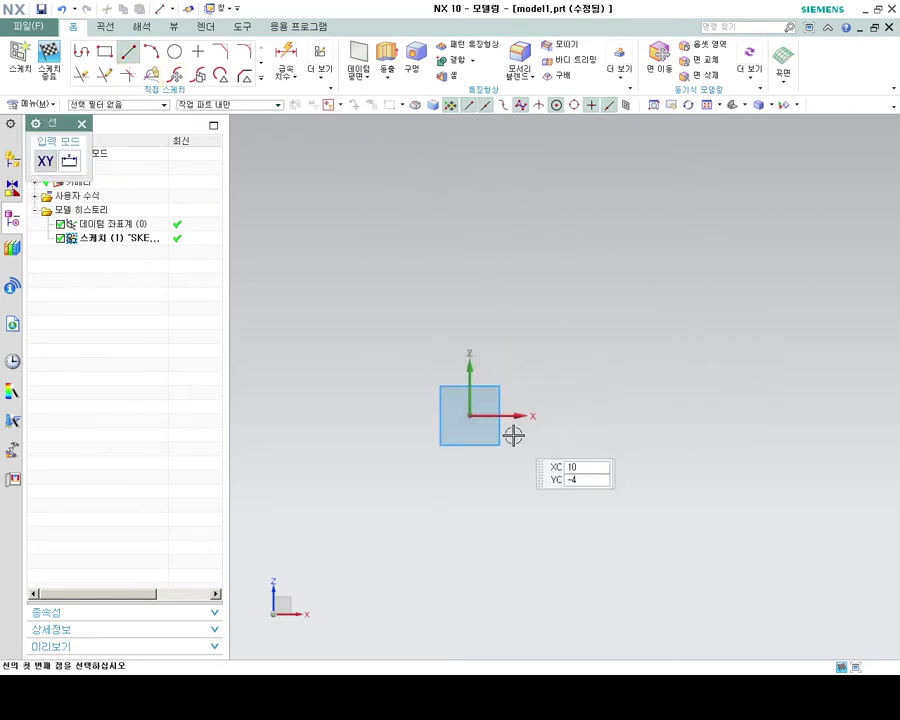
- Draw a vertical line up from the sketch origin
left_click(469, 415)
left_click(469, 268)
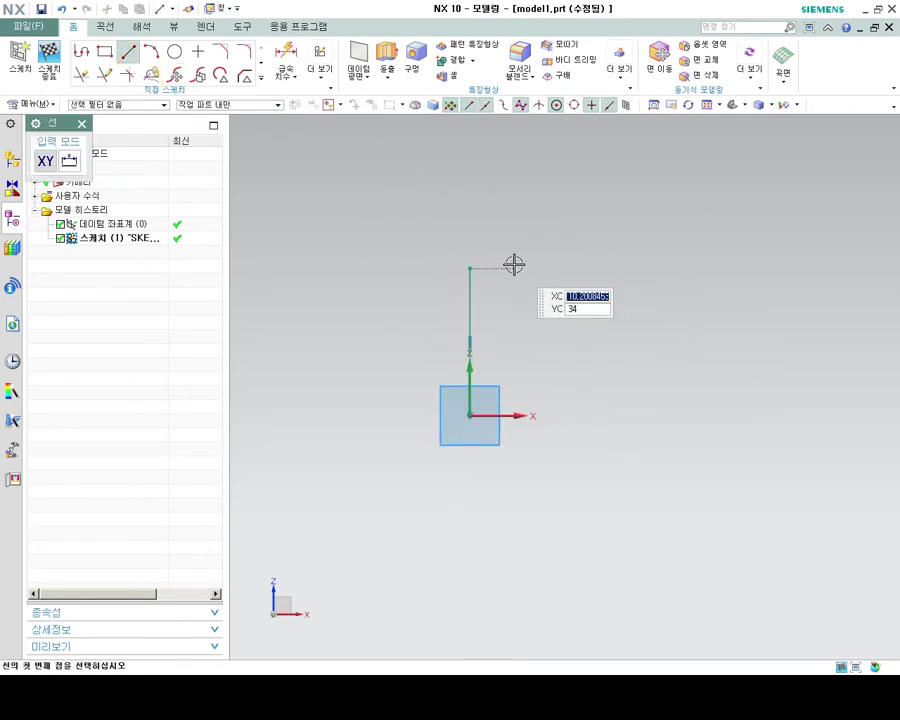
left_click(520, 266)
key("Escape")
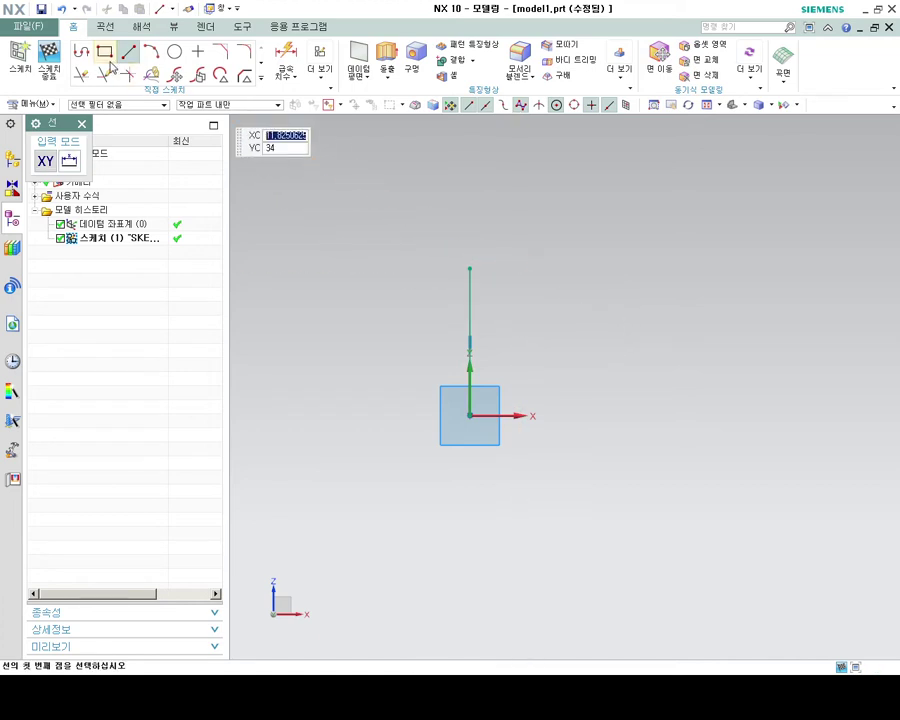
- Trace the notched stepped outline back to the origin and make the bottom line a reference line
left_click(82, 50)
left_click(469, 268)
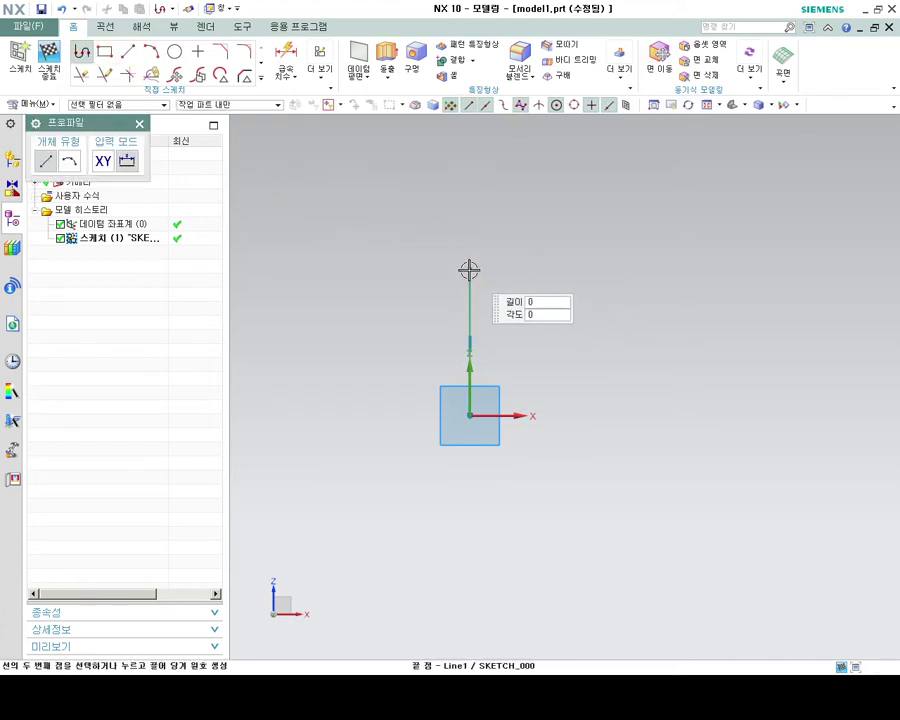
left_click(517, 268)
left_click(517, 302)
left_click(556, 302)
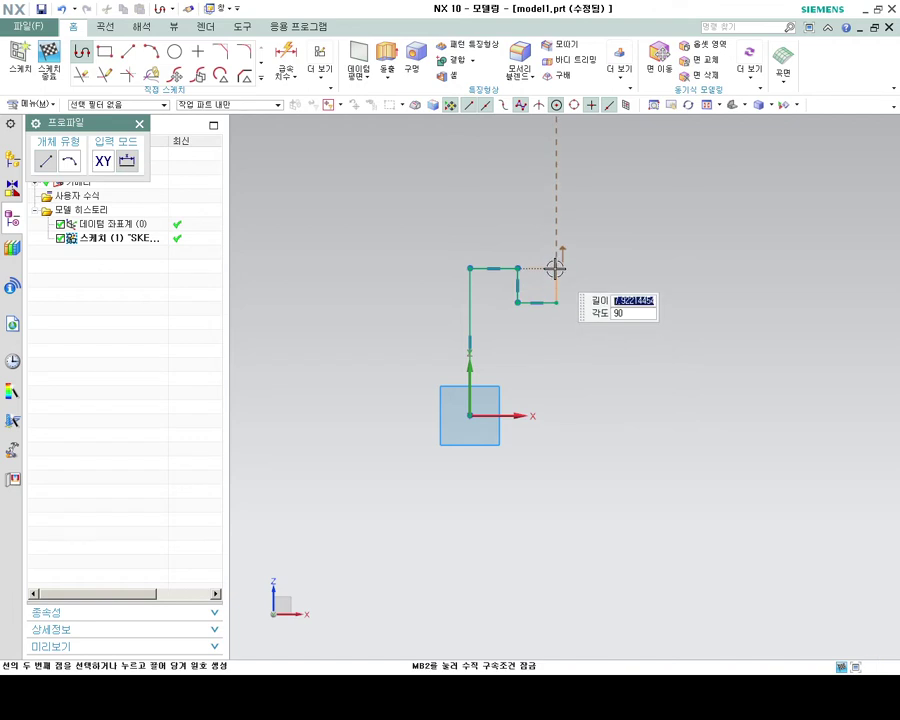
left_click(556, 268)
left_click(621, 268)
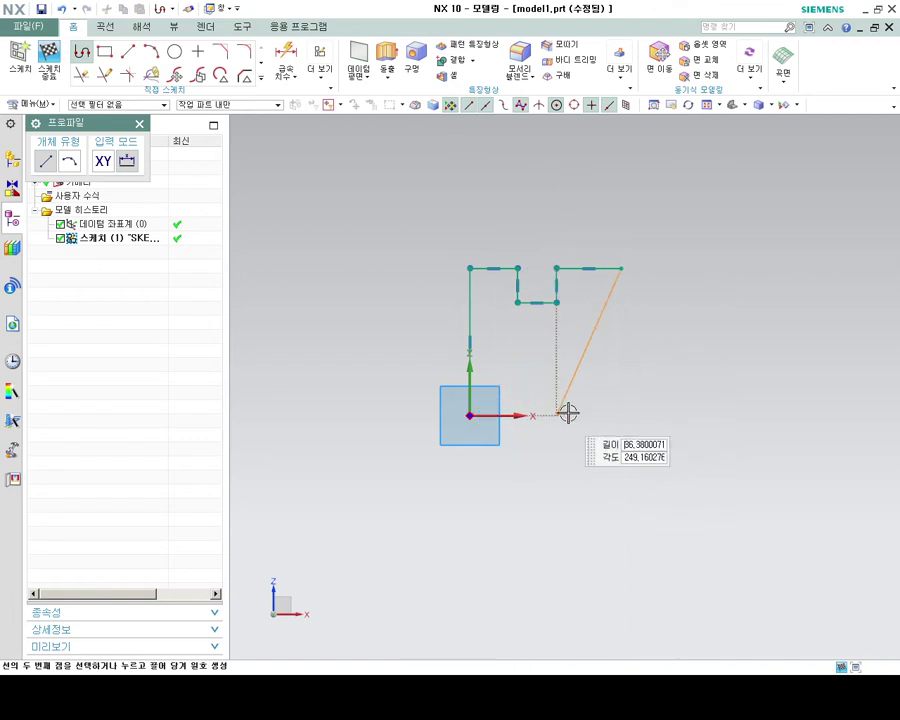
left_click(621, 415)
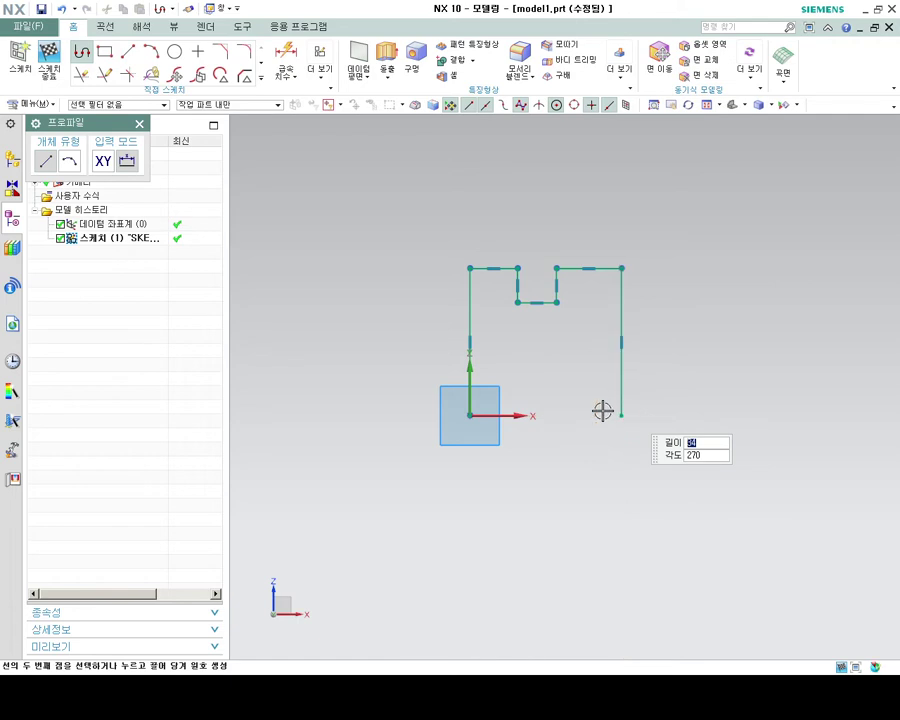
left_click(479, 415)
key("Escape")
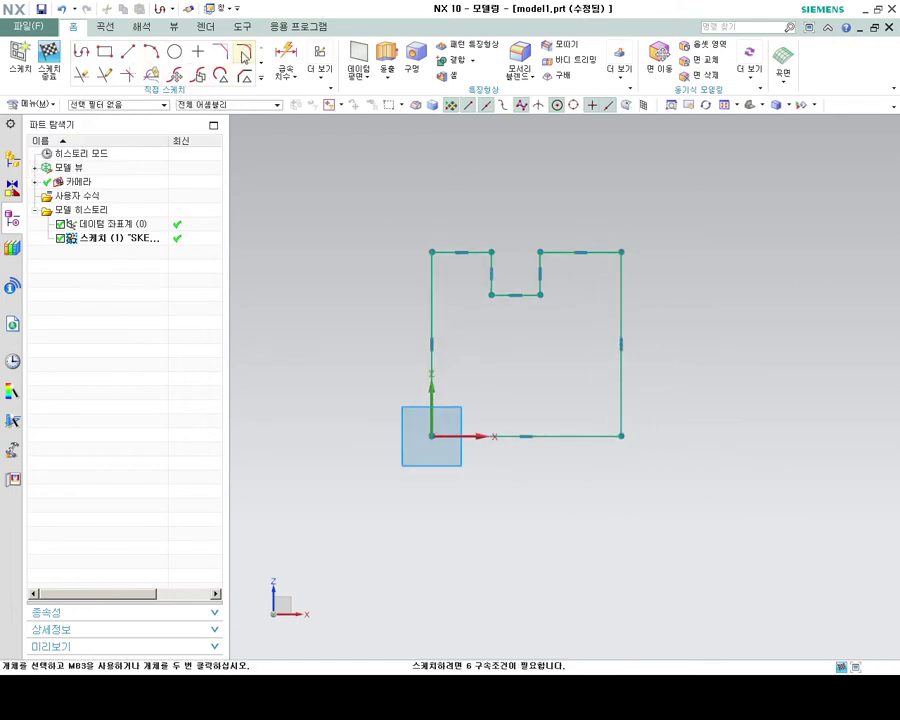
left_click(554, 435)
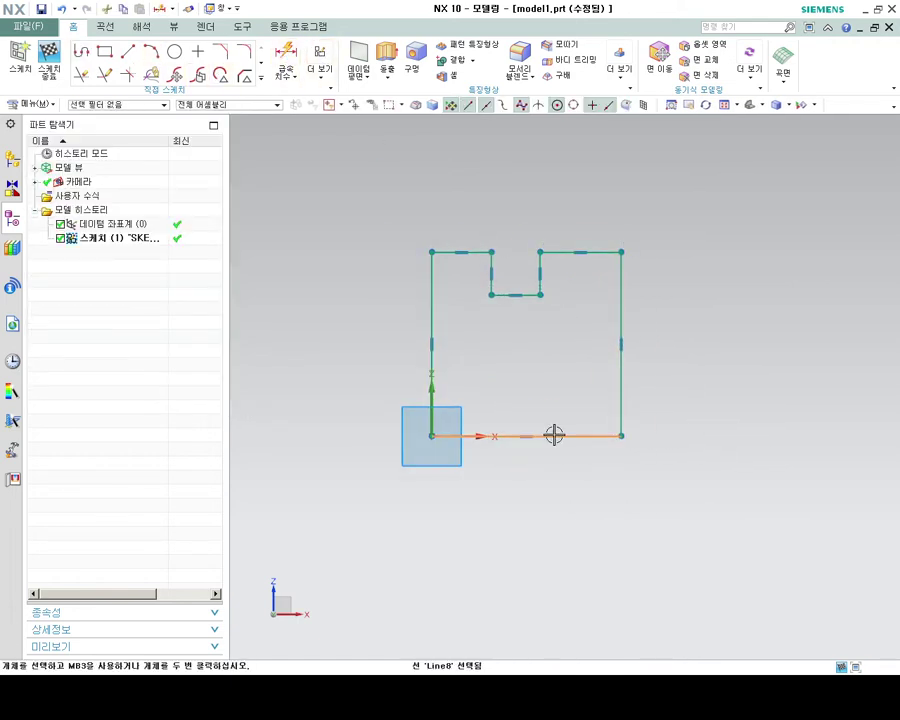
left_click(244, 77)
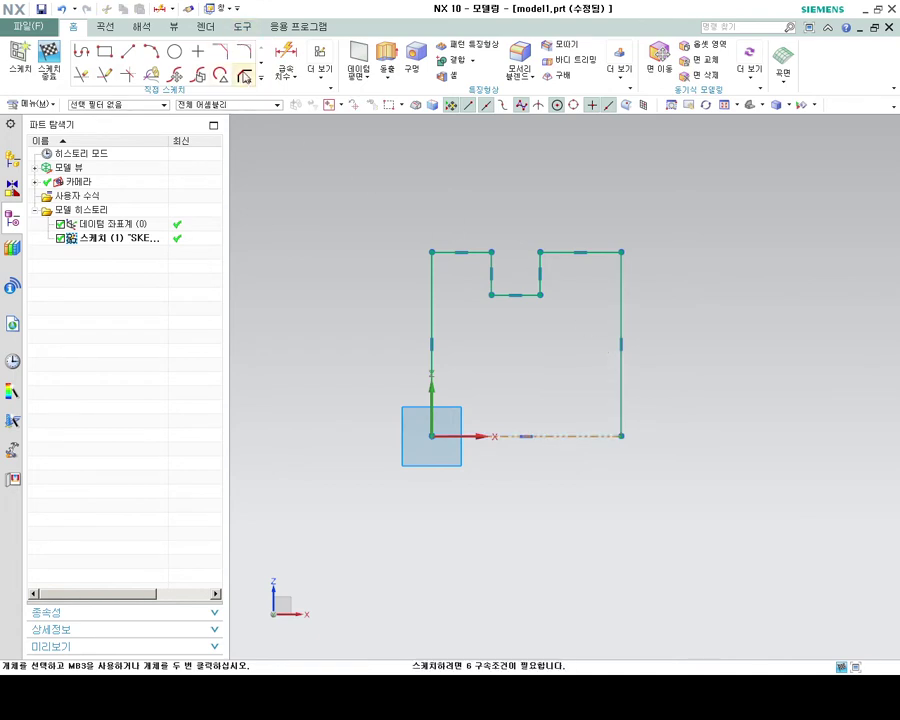
- Dimension the left step height as 24.5 from the bottom axis line
left_click(285, 58)
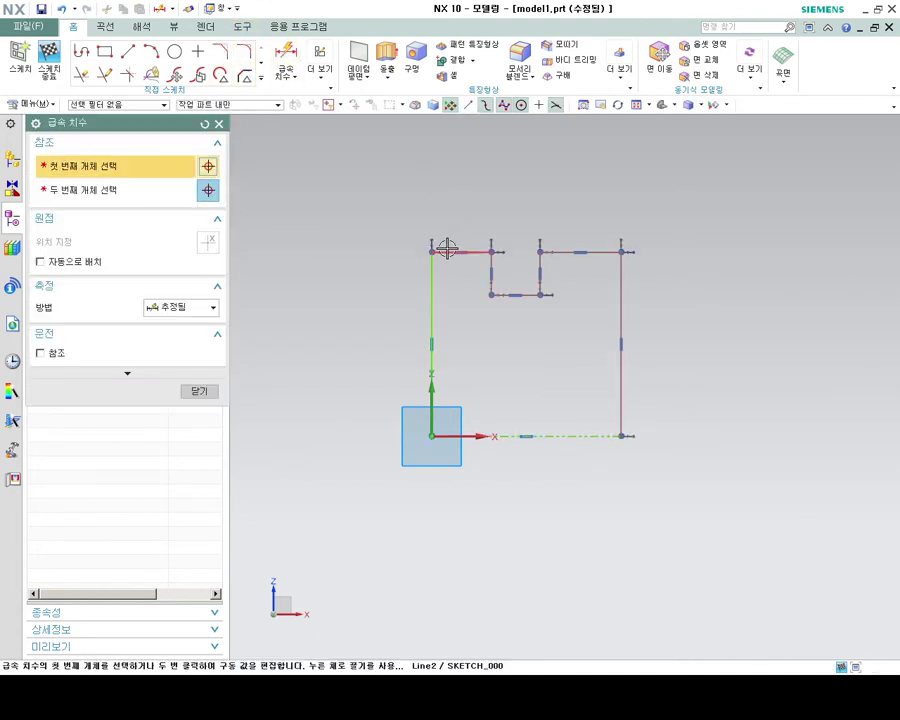
left_click(432, 265)
left_click(491, 278)
left_click(476, 428)
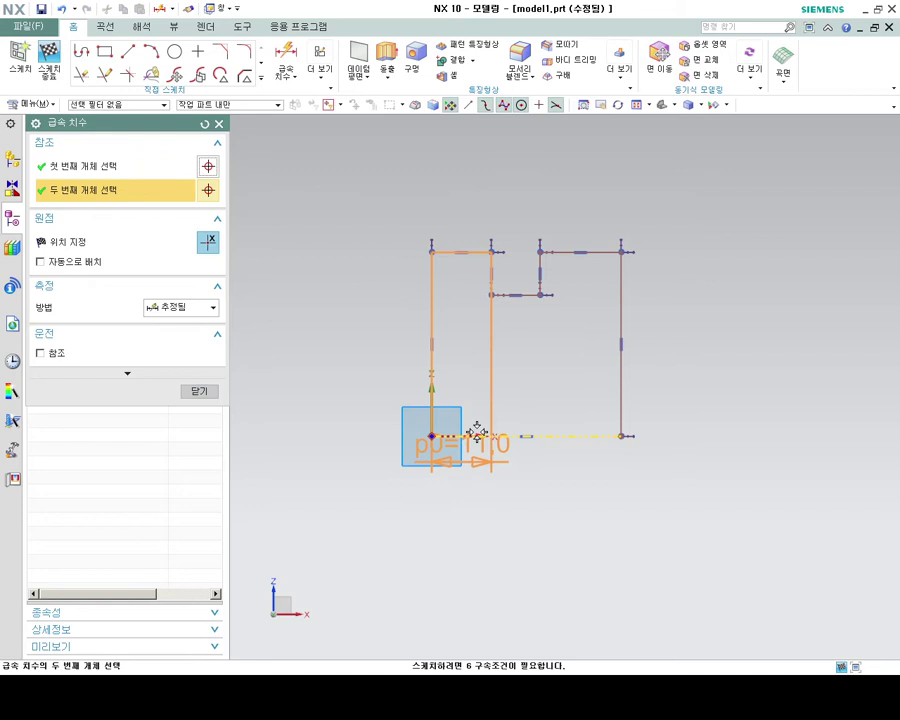
left_click(538, 435)
left_click(348, 366)
type("49/2")
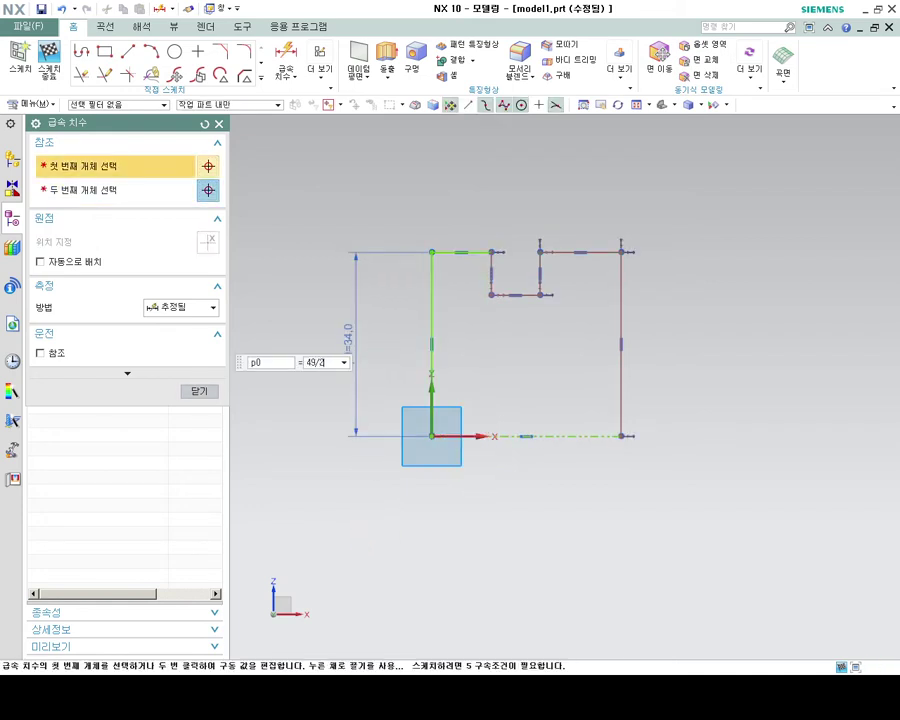
type("24.5")
key("Return")
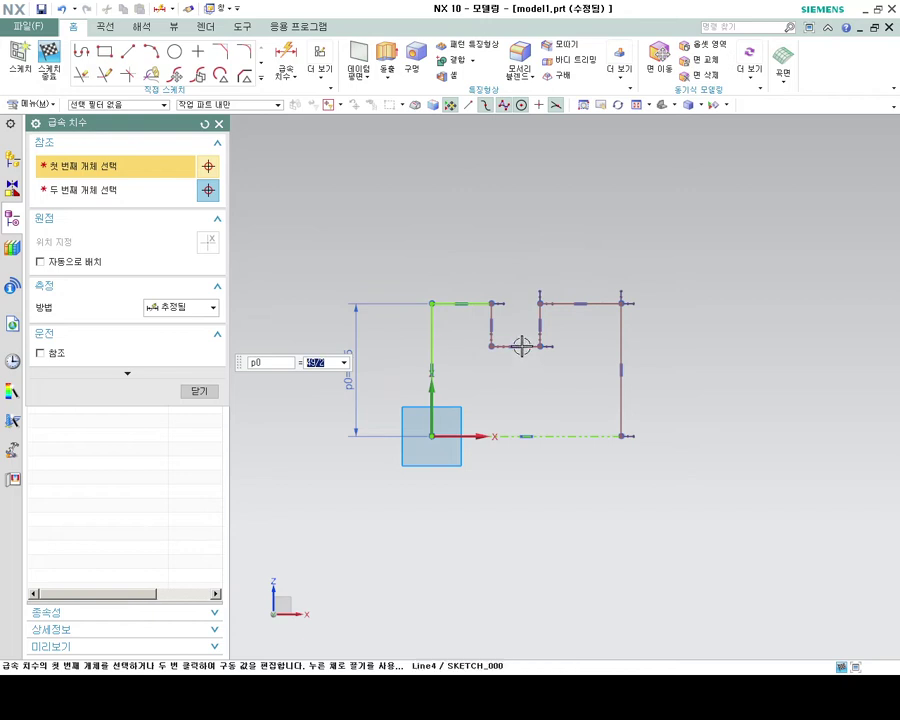
- Dimension the notch height as 20.5 and the right step height as 24.5
left_click(520, 347)
left_click(516, 436)
left_click(516, 383)
type("4")
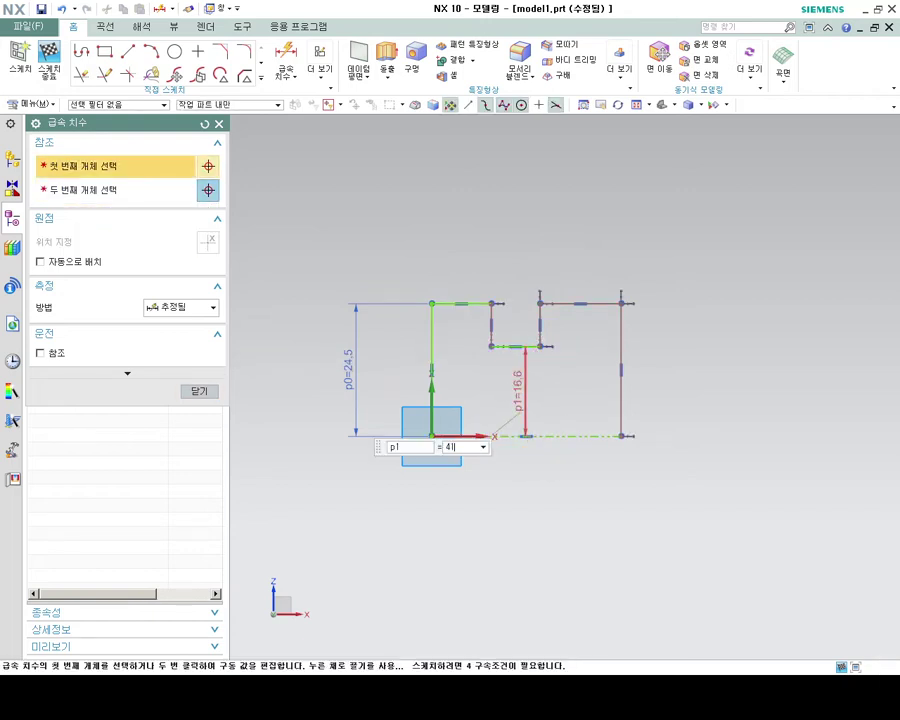
type("1/2")
key("Return")
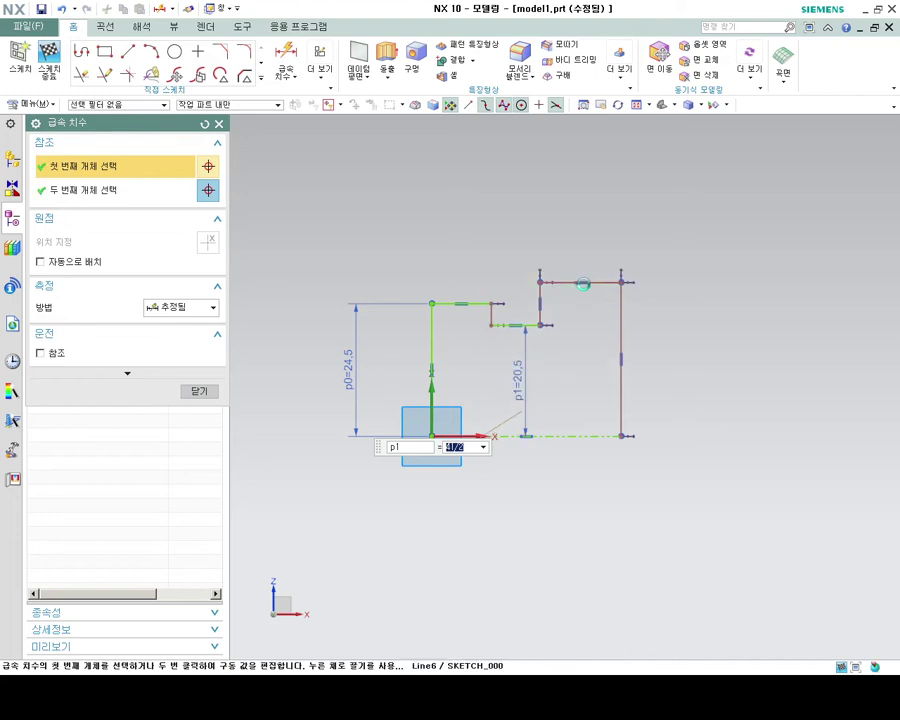
left_click(620, 410)
left_click(684, 362)
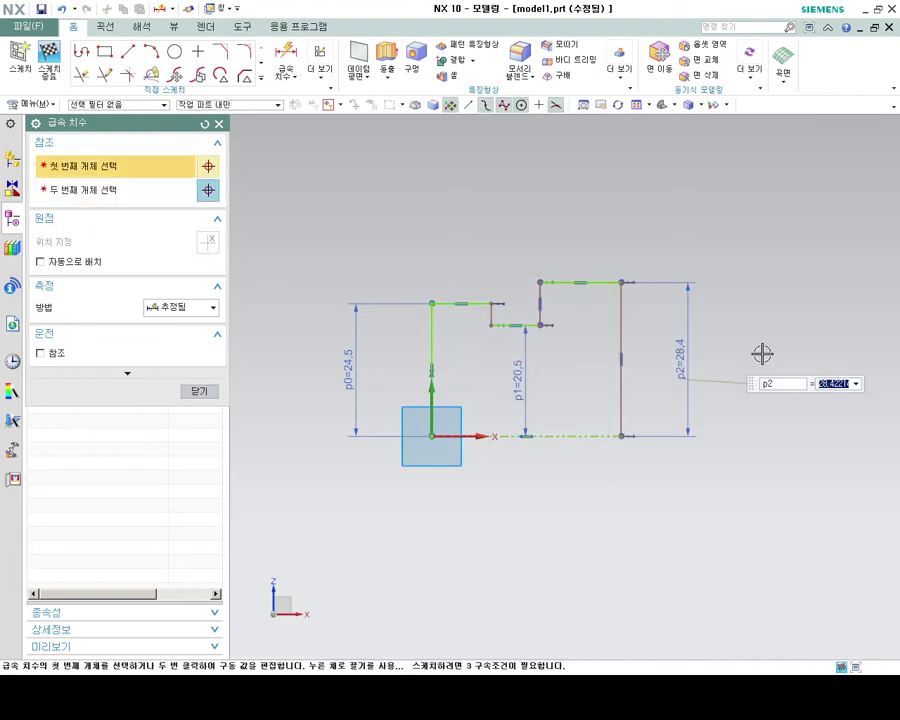
type("49/2")
key("Return")
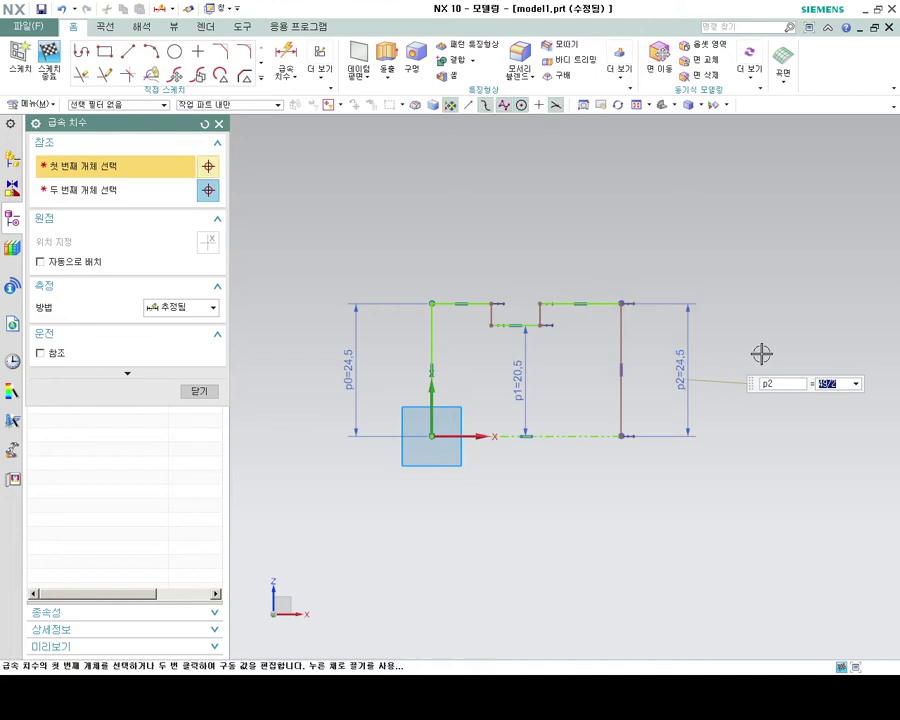
- Dimension the top widths: left segment 15, notch 5, right shoulder p5 14
left_click(459, 301)
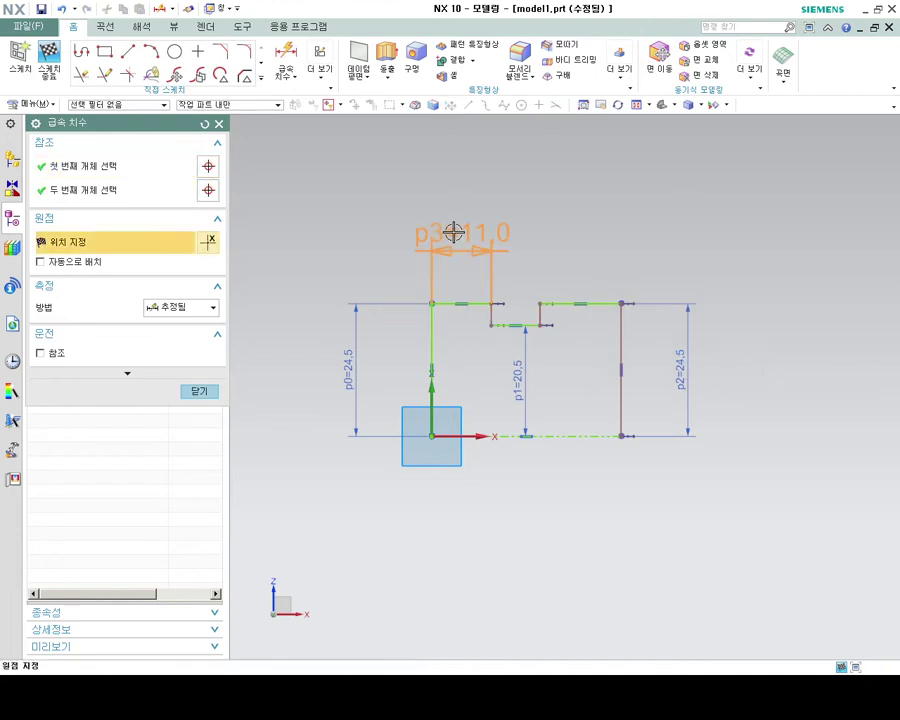
left_click(453, 232)
type("15")
key("Return")
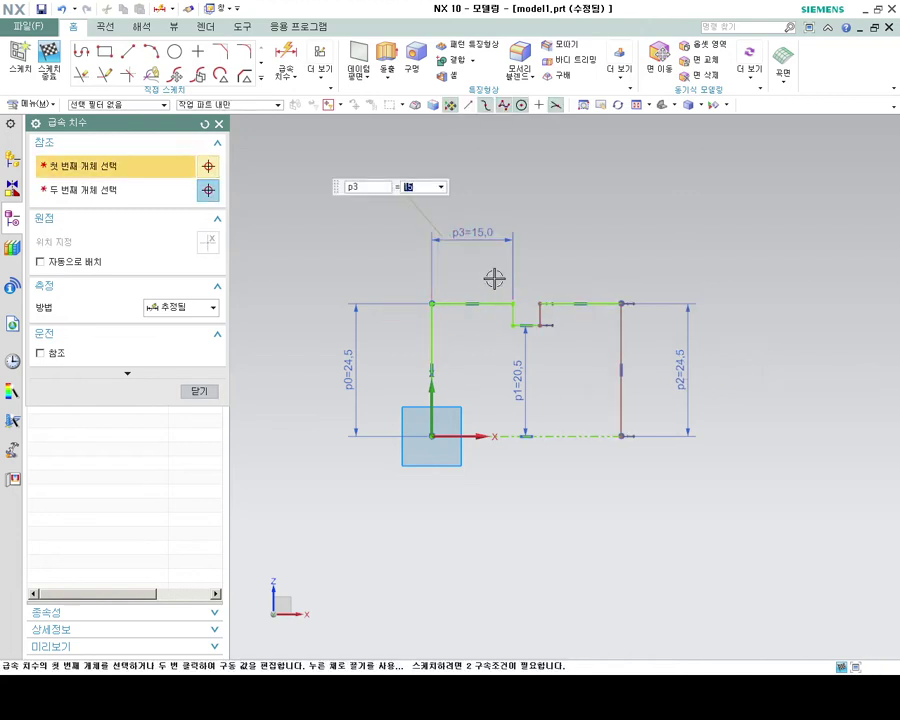
left_click(531, 330)
left_click(528, 247)
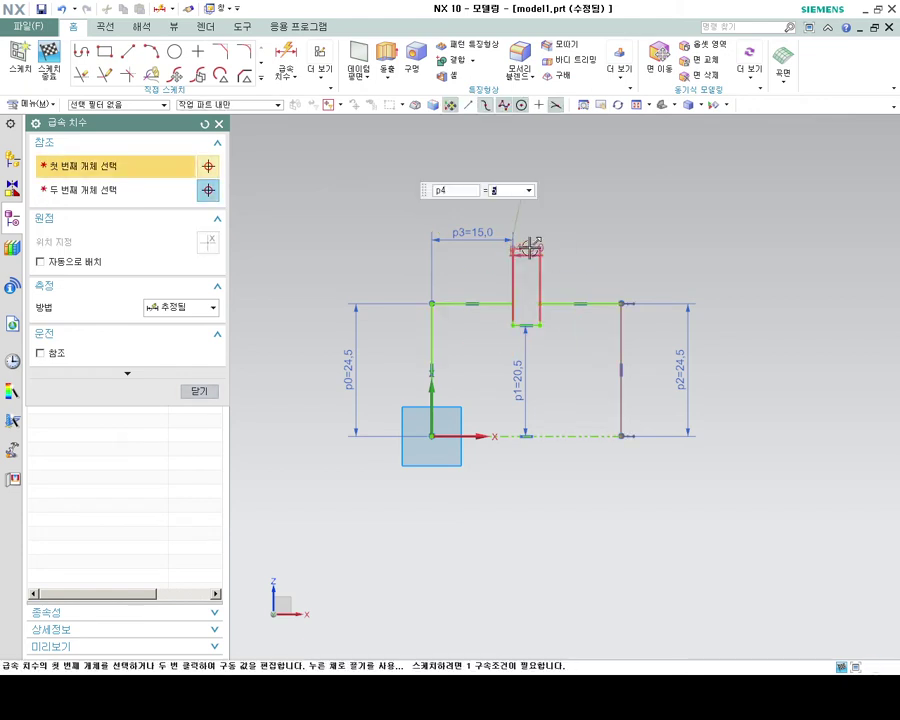
left_click(596, 302)
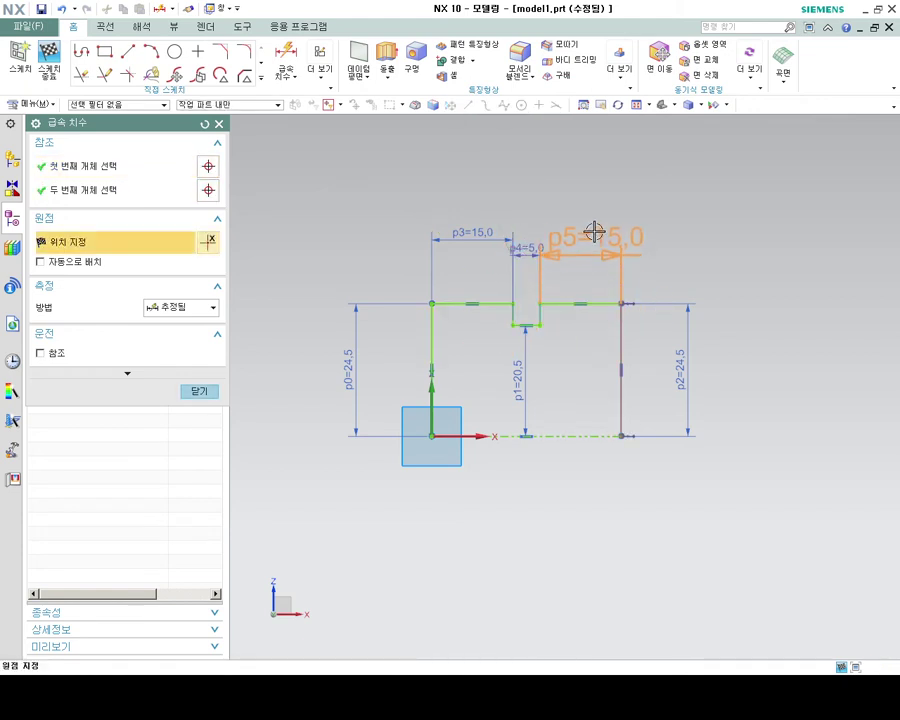
left_click(594, 228)
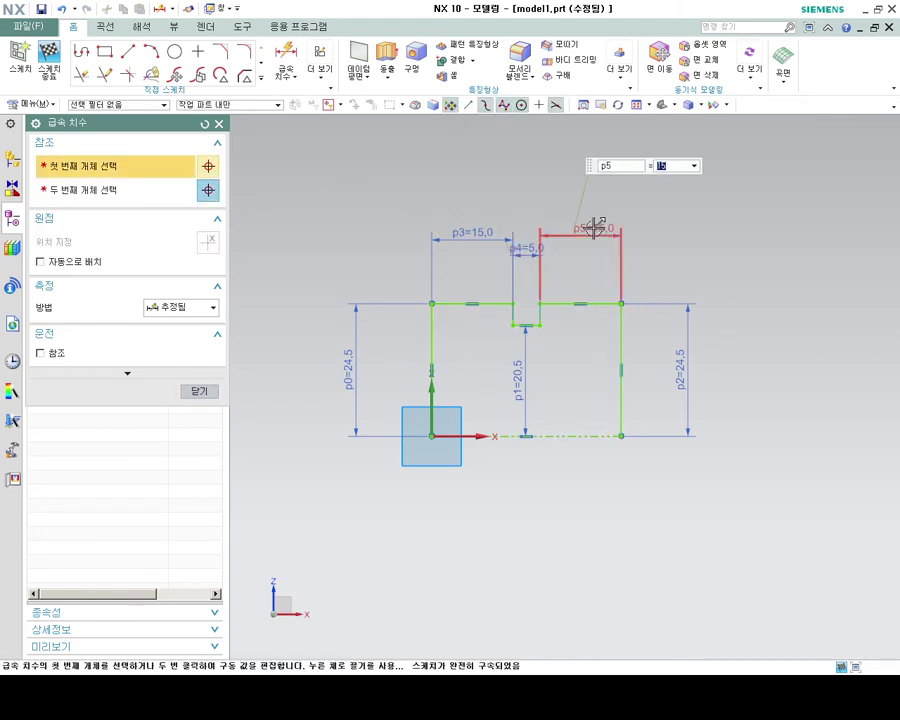
type("14")
key("Return")
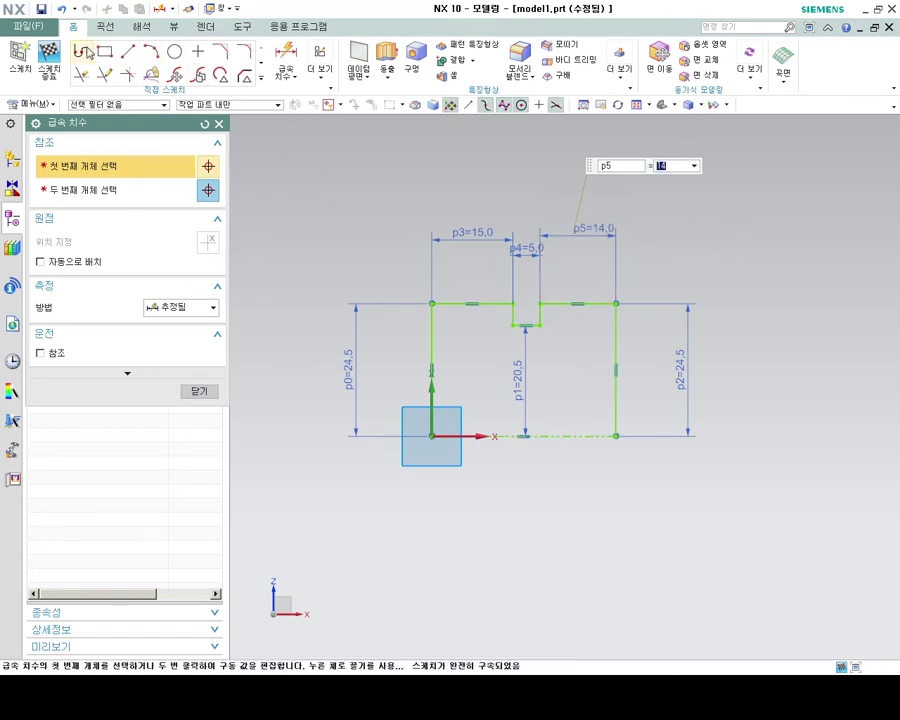
- Finish the sketch and revolve the profile 0–360° about its bottom line into a solid
left_click(48, 55)
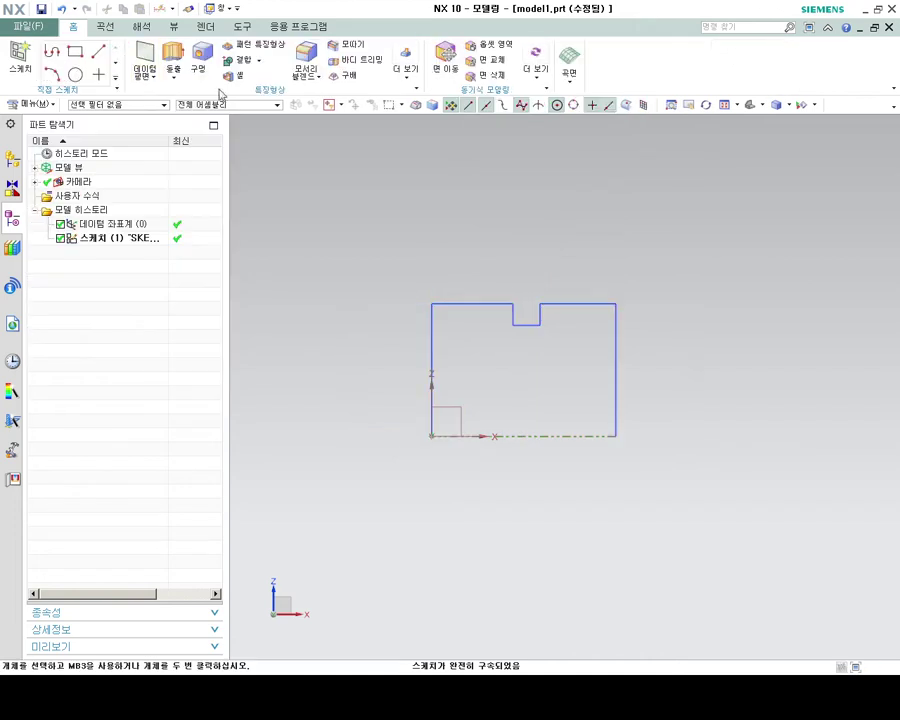
left_click(175, 80)
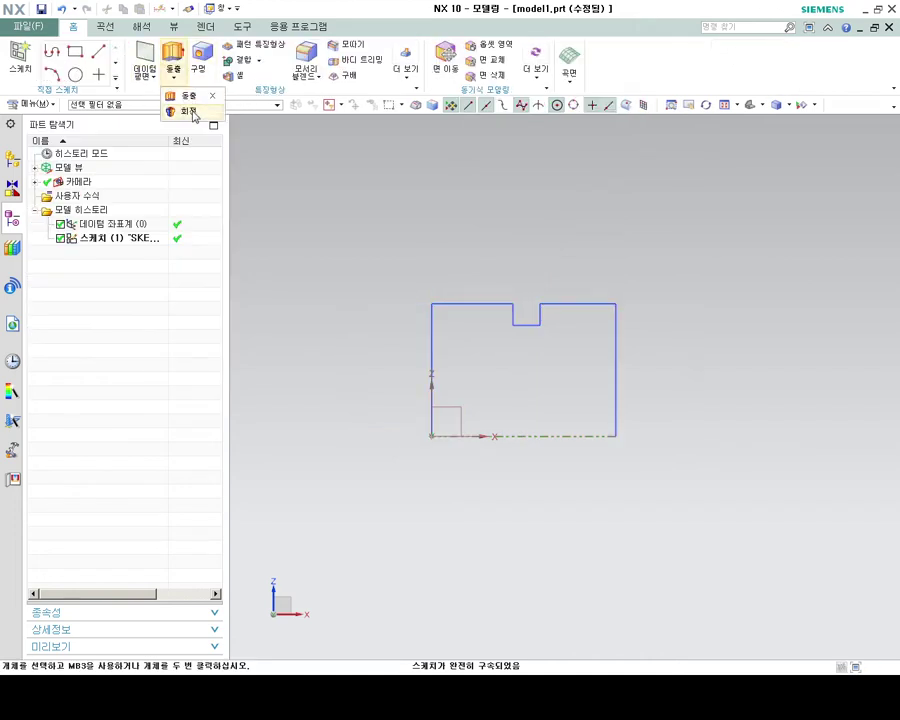
left_click(188, 111)
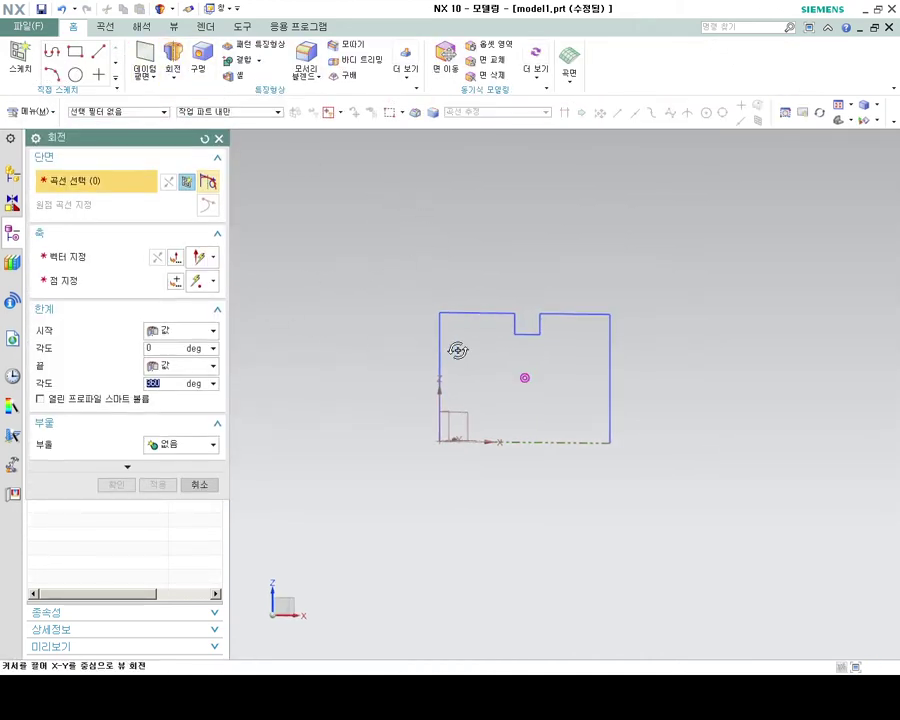
middle_click_drag(458, 349, 433, 365)
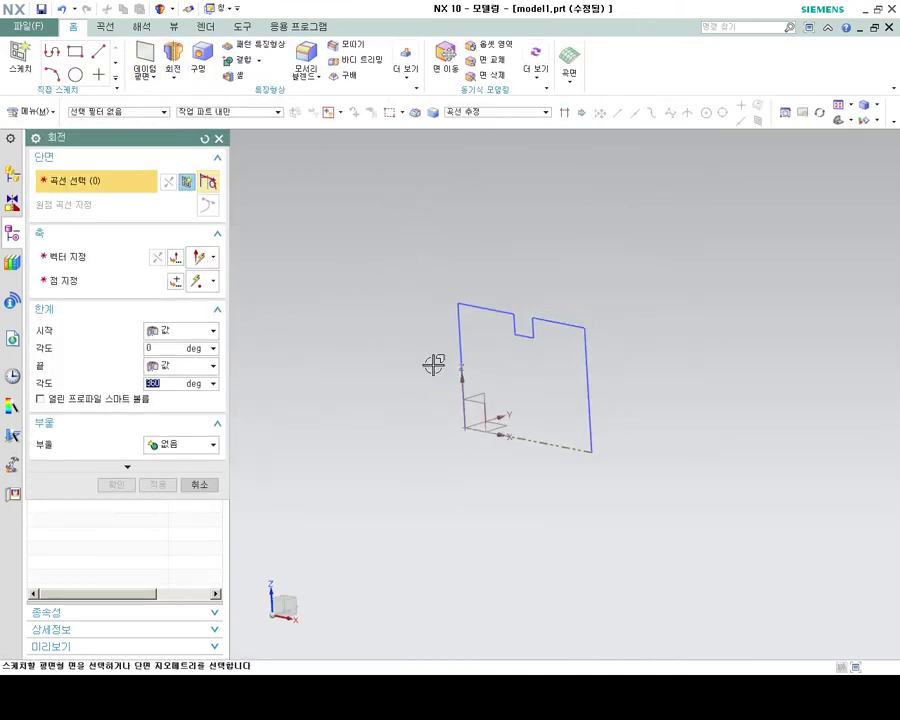
left_click(486, 309)
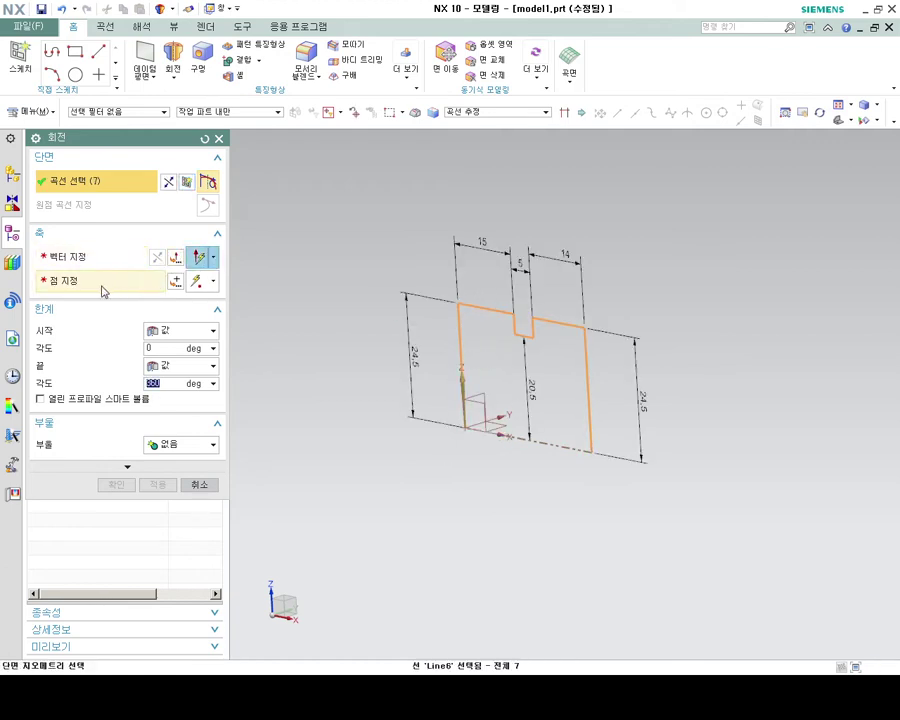
left_click(101, 263)
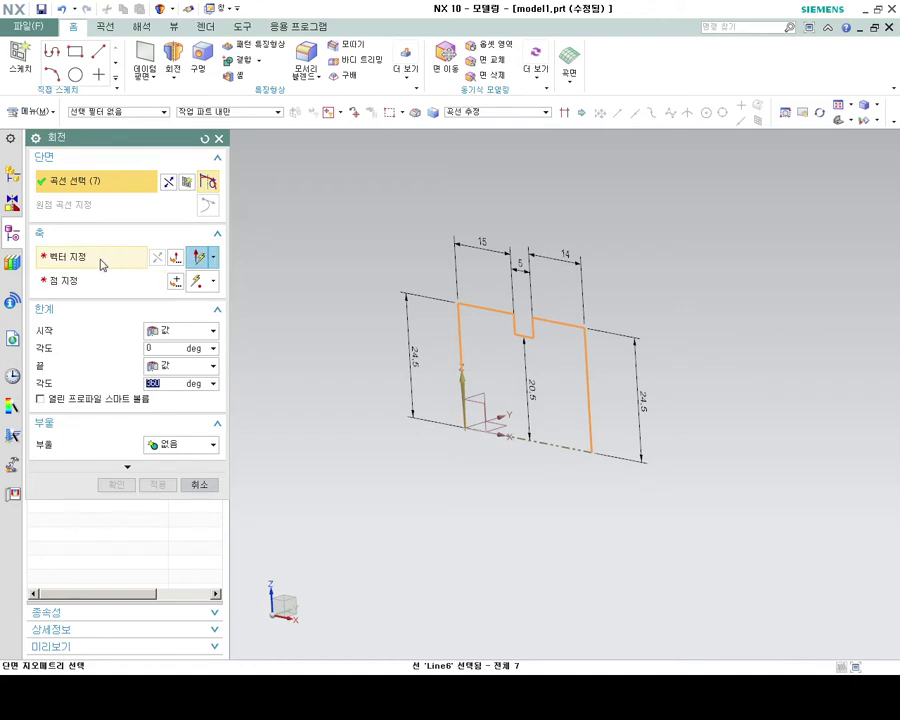
left_click(549, 443)
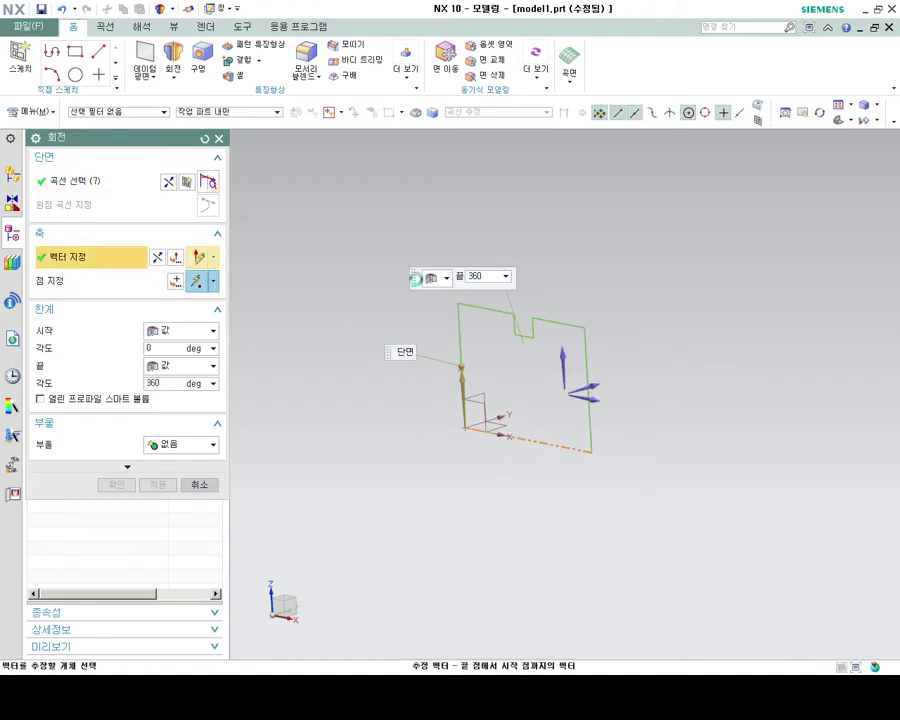
middle_click_drag(431, 397, 516, 473)
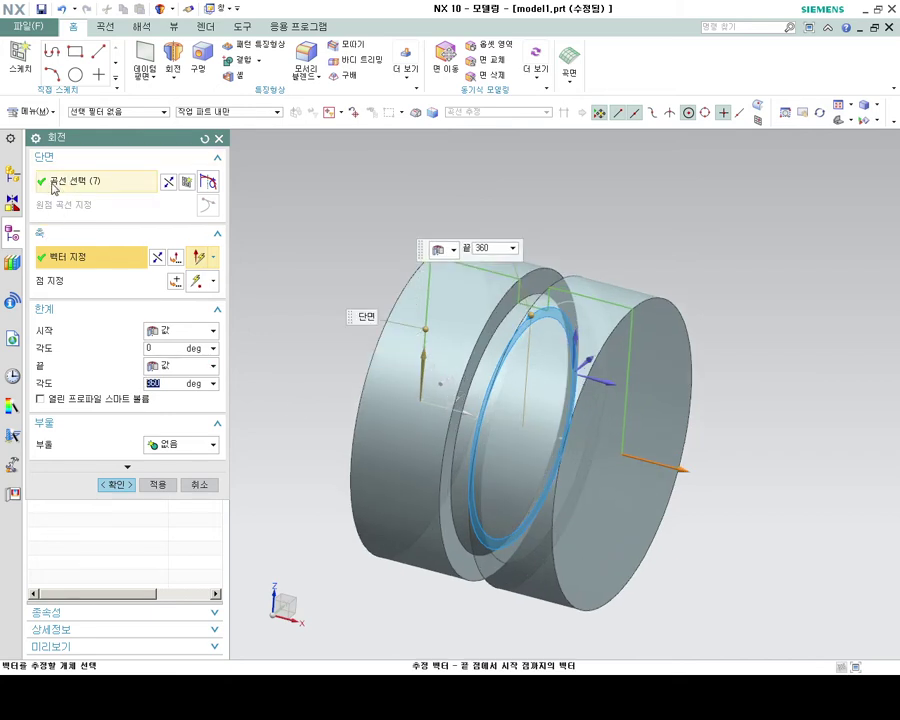
left_click(133, 483)
middle_click_drag(558, 418, 594, 393)
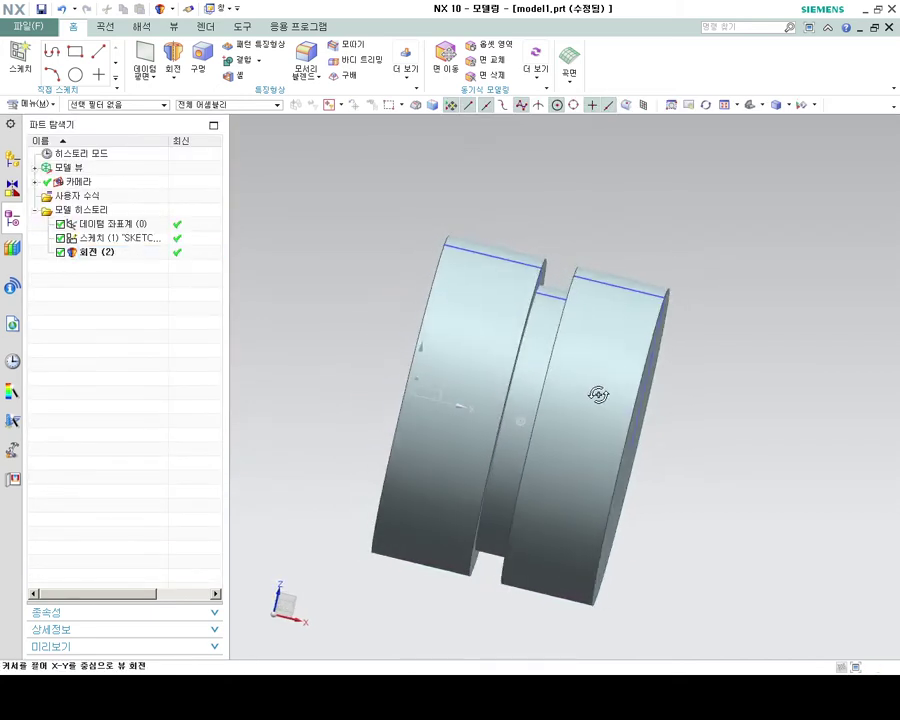
right_click(178, 237)
- Hide the profile sketch and chamfer the shaft's end edge by 2 mm
left_click(195, 247)
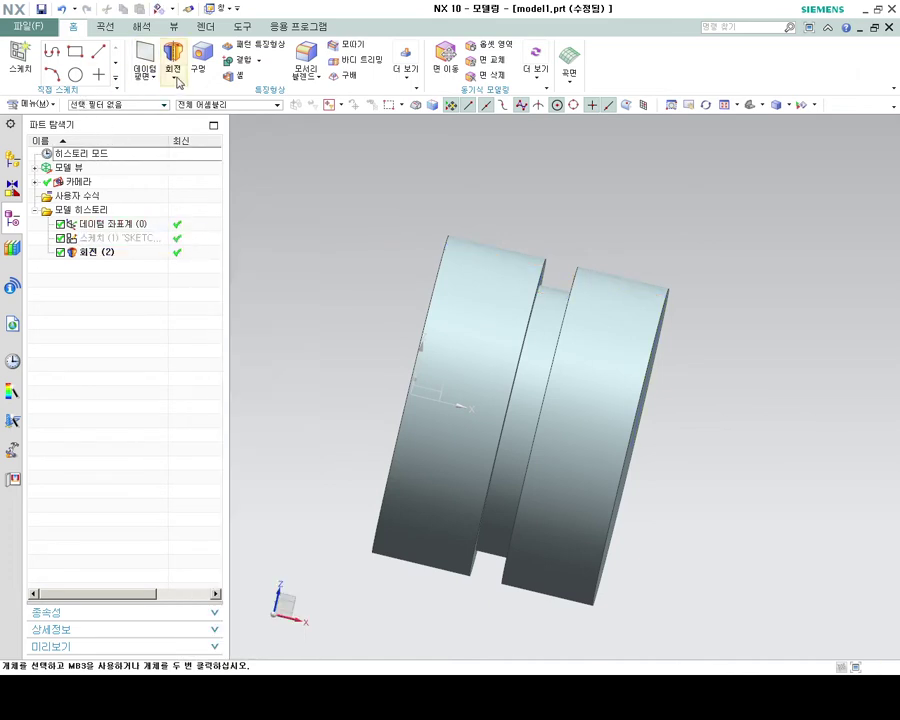
left_click(340, 46)
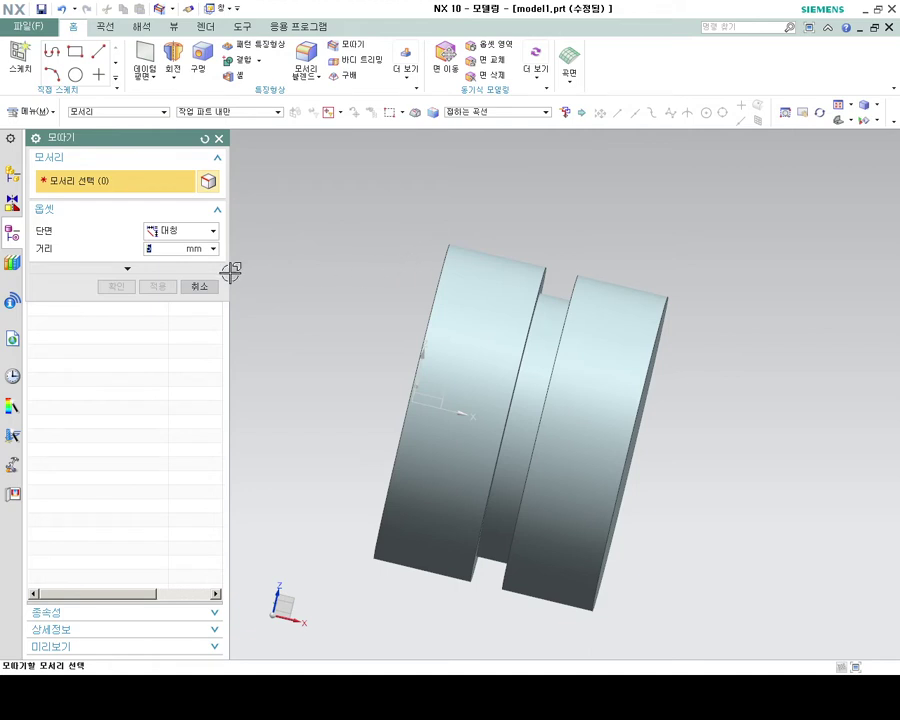
left_click(442, 276)
middle_click_drag(440, 274, 360, 263)
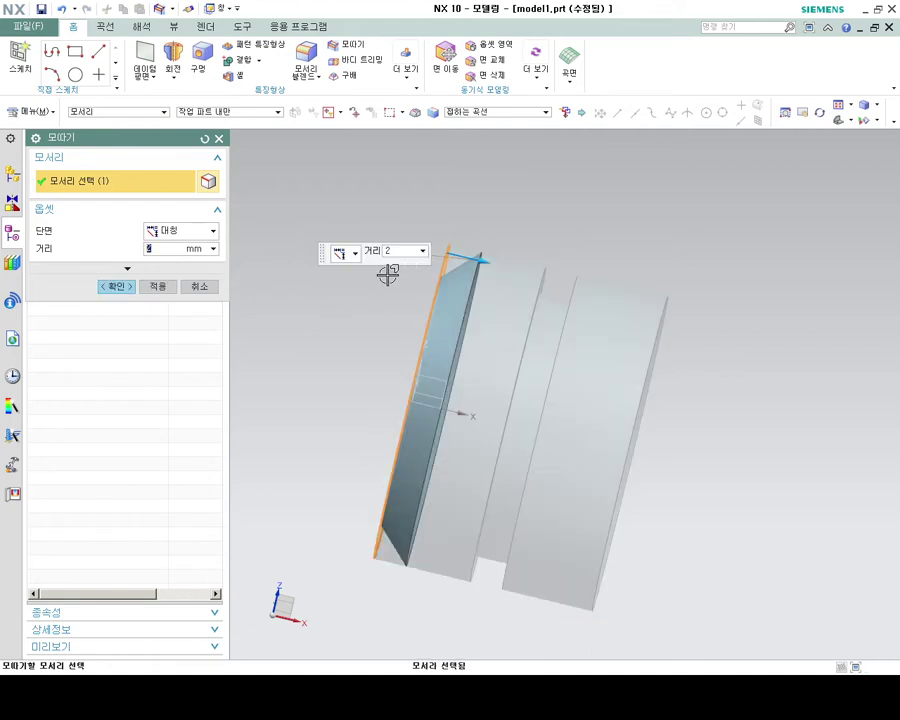
left_click(126, 287)
middle_click_drag(335, 321, 327, 298)
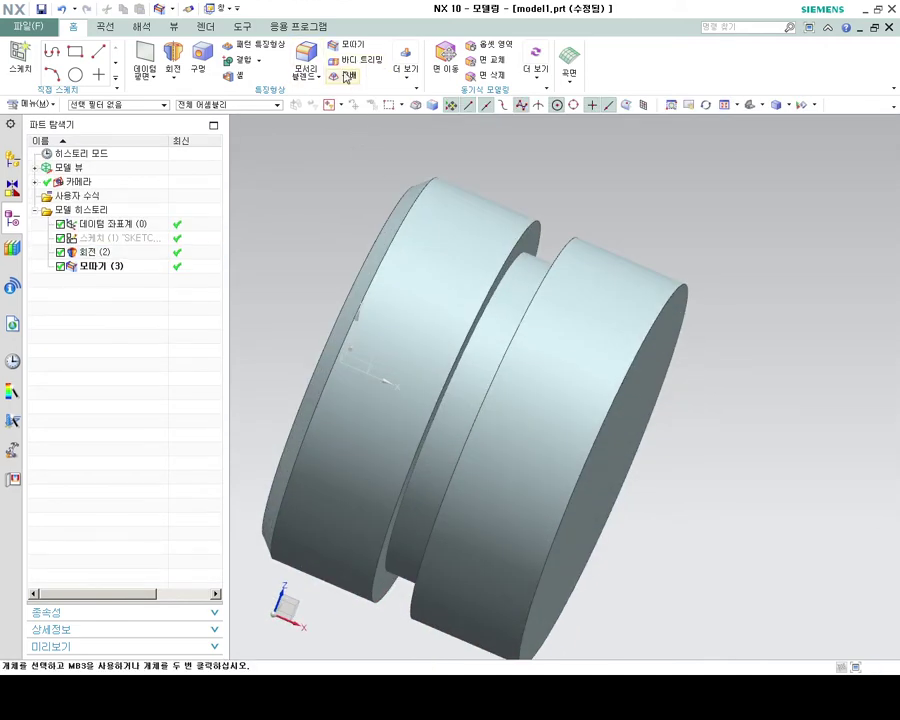
left_click(303, 75)
- Round the circular edge at the shaft's opposite end with a 1 mm edge blend
left_click(303, 95)
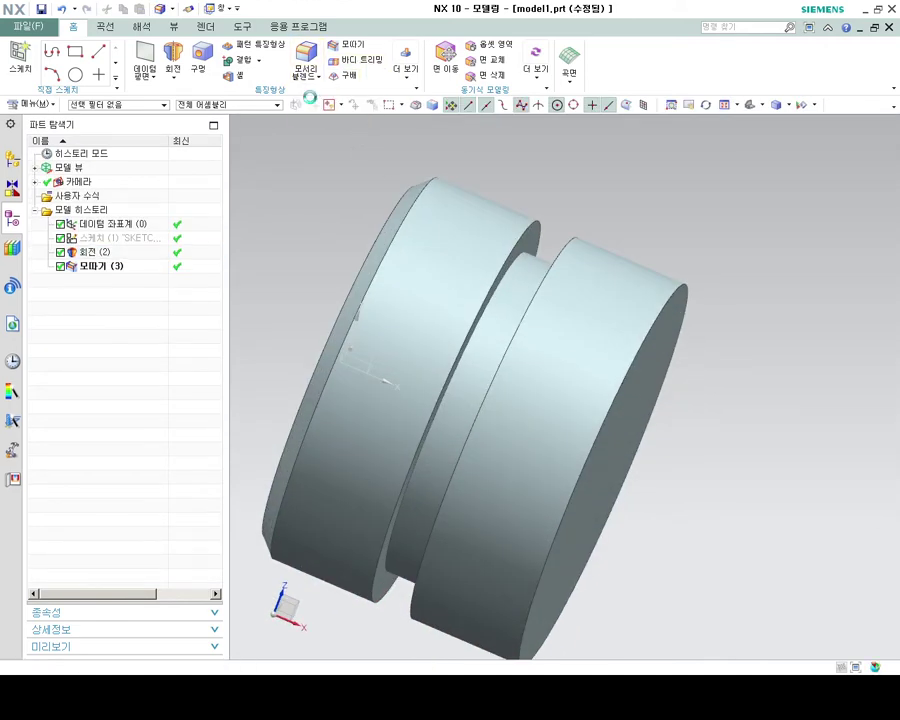
left_click(679, 292)
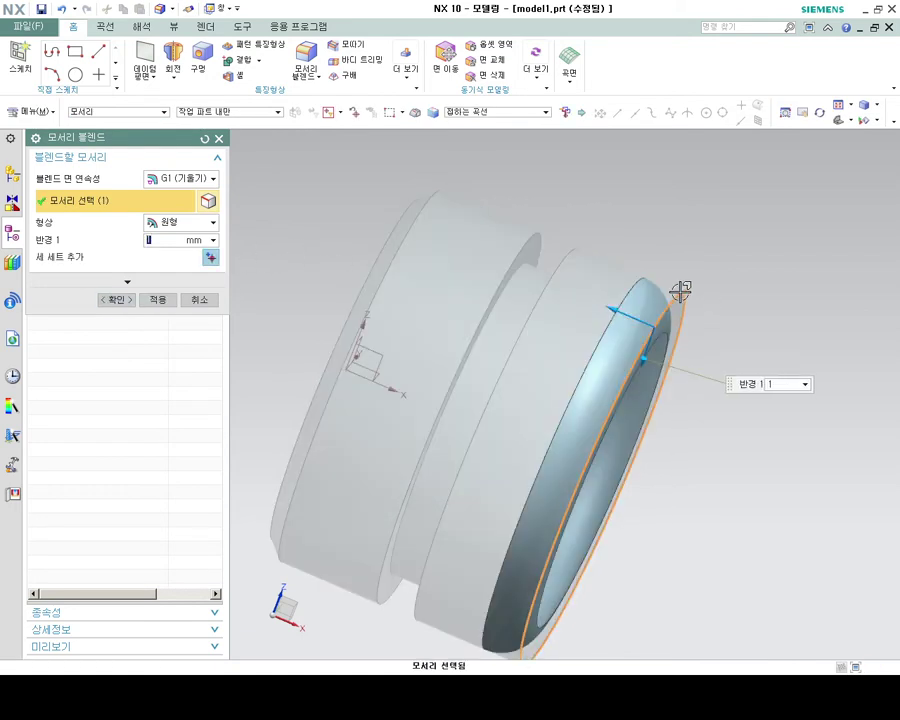
left_click(170, 295)
middle_click(600, 392)
mouse_move(600, 392)
middle_mouse_down()
mouse_move(712, 480)
mouse_move(562, 432)
mouse_move(564, 404)
mouse_move(430, 340)
mouse_move(426, 329)
mouse_move(255, 281)
middle_mouse_up()
mouse_move(518, 345)
middle_mouse_down()
mouse_move(514, 316)
mouse_move(178, 343)
middle_mouse_up()
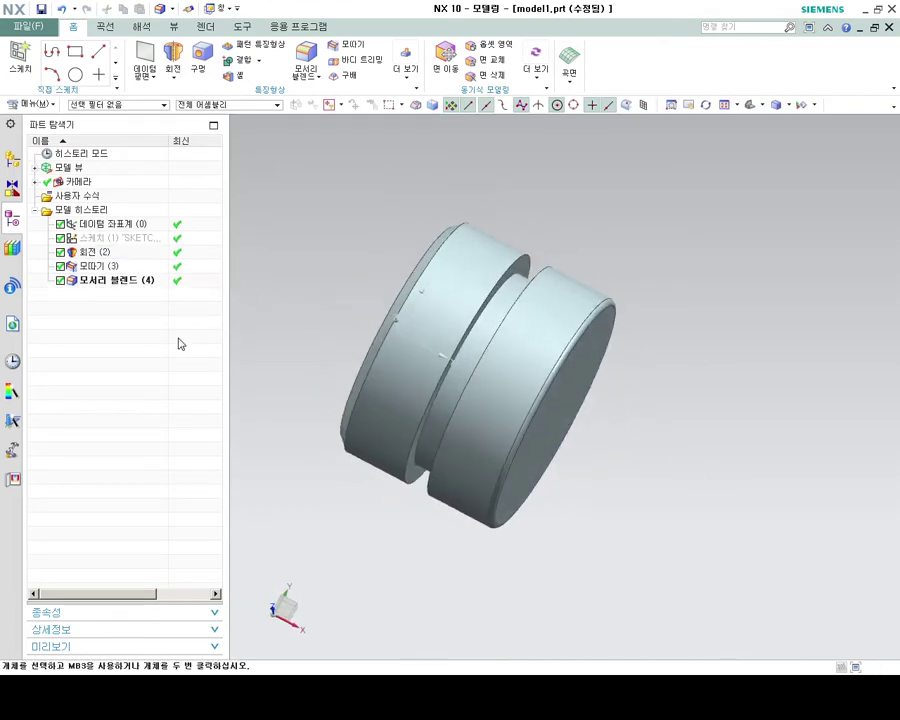
- Create a sketch on the datum coordinate system's XZ plane, with the view snapped side-on
left_click(119, 227)
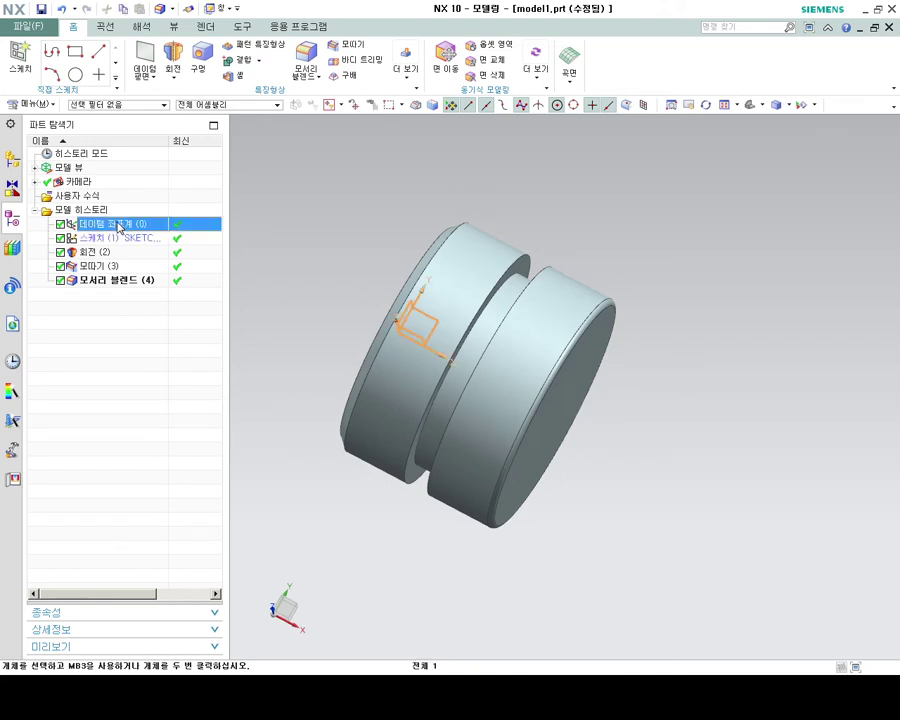
left_click(88, 242)
left_click(86, 229)
right_click(216, 228)
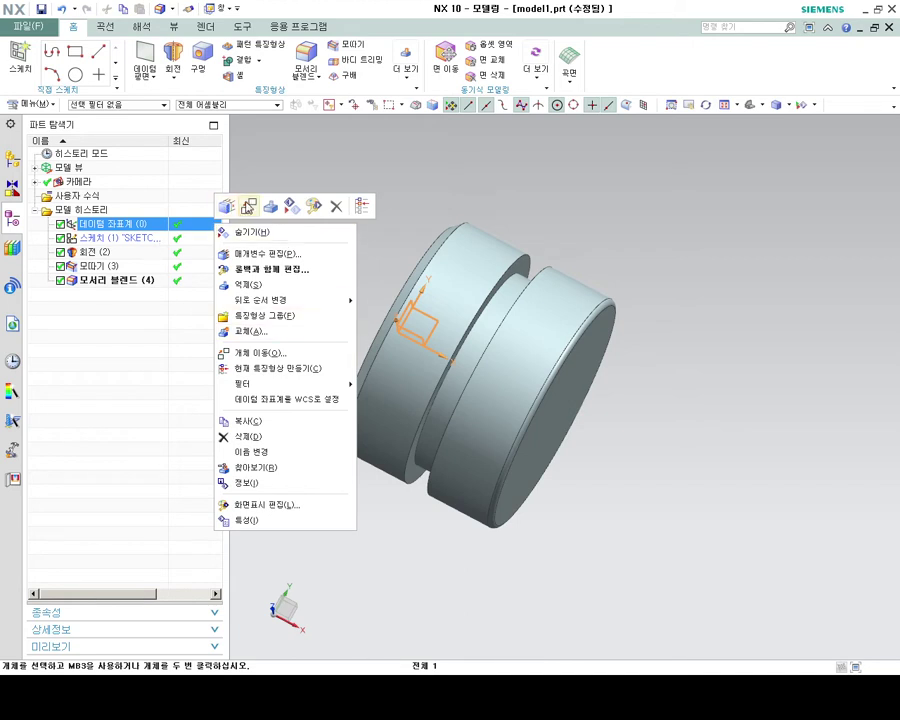
left_click(20, 52)
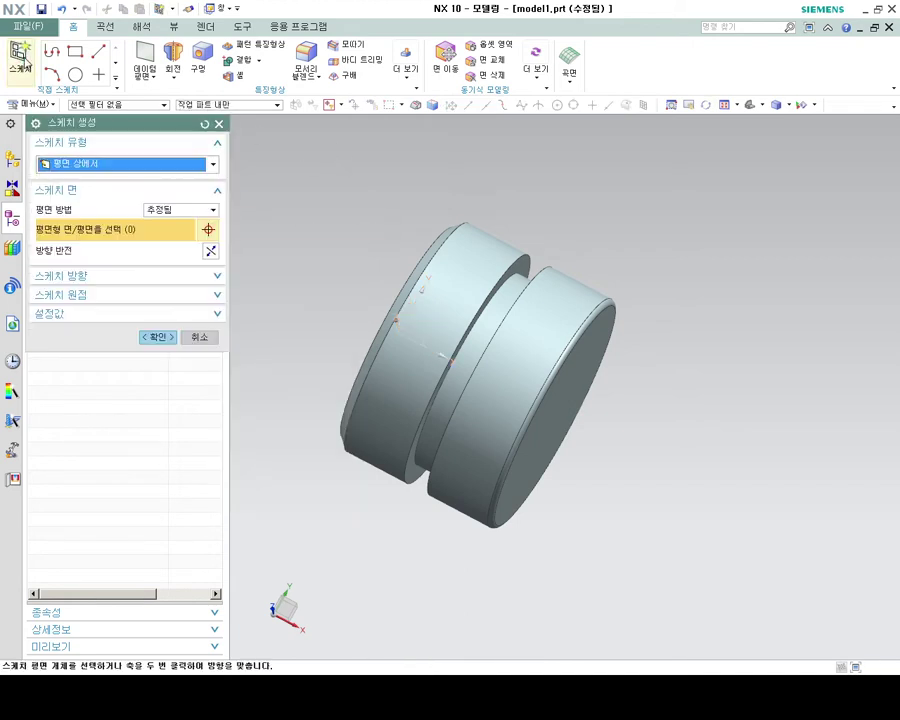
mouse_move(376, 295)
middle_mouse_down()
mouse_move(388, 358)
mouse_move(394, 314)
middle_mouse_up()
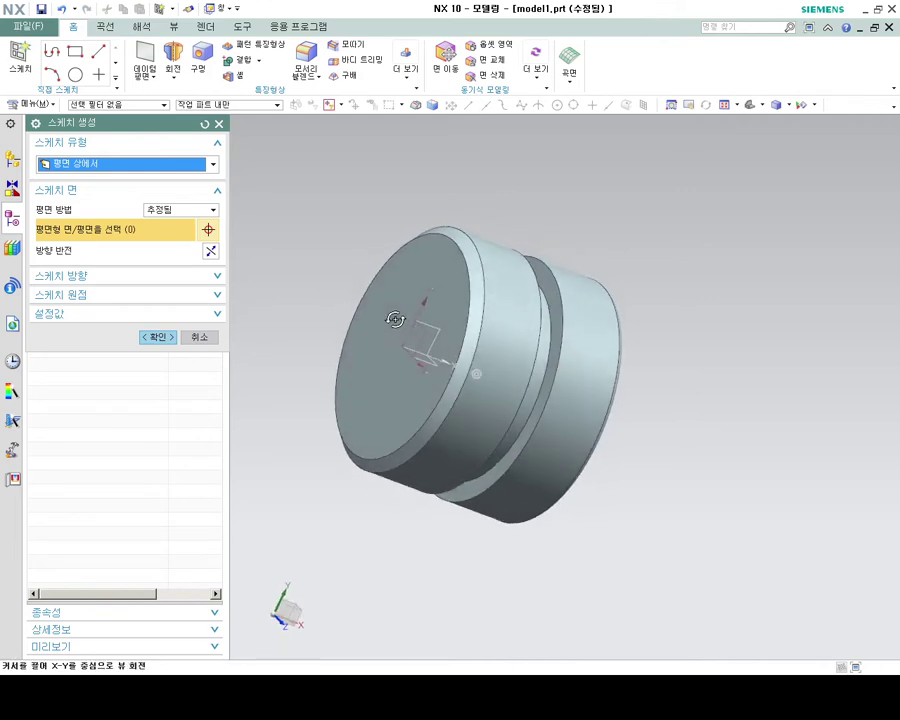
left_click(751, 110)
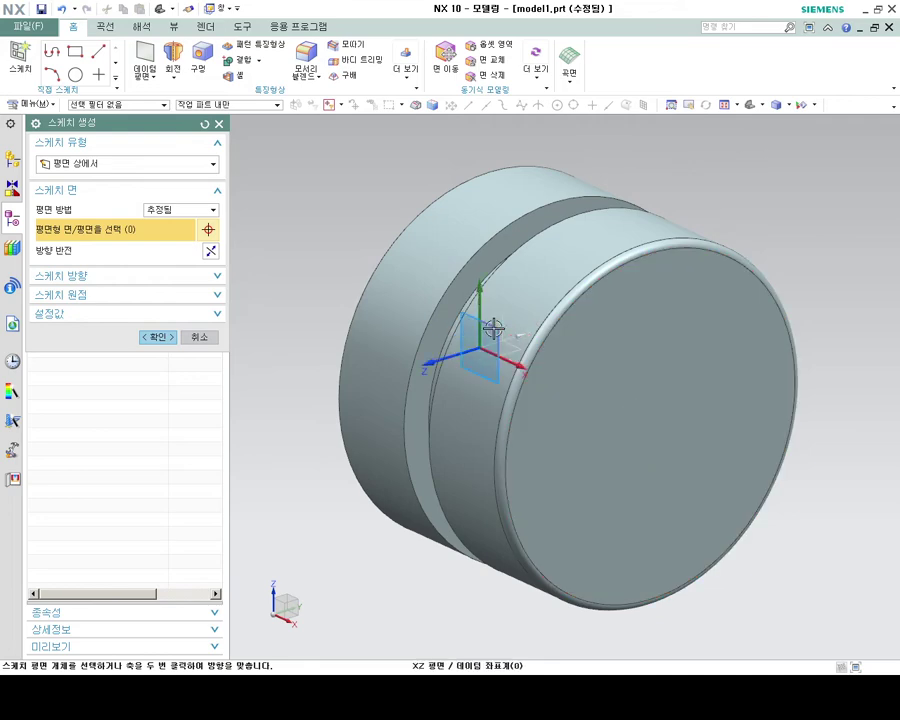
left_click(158, 338)
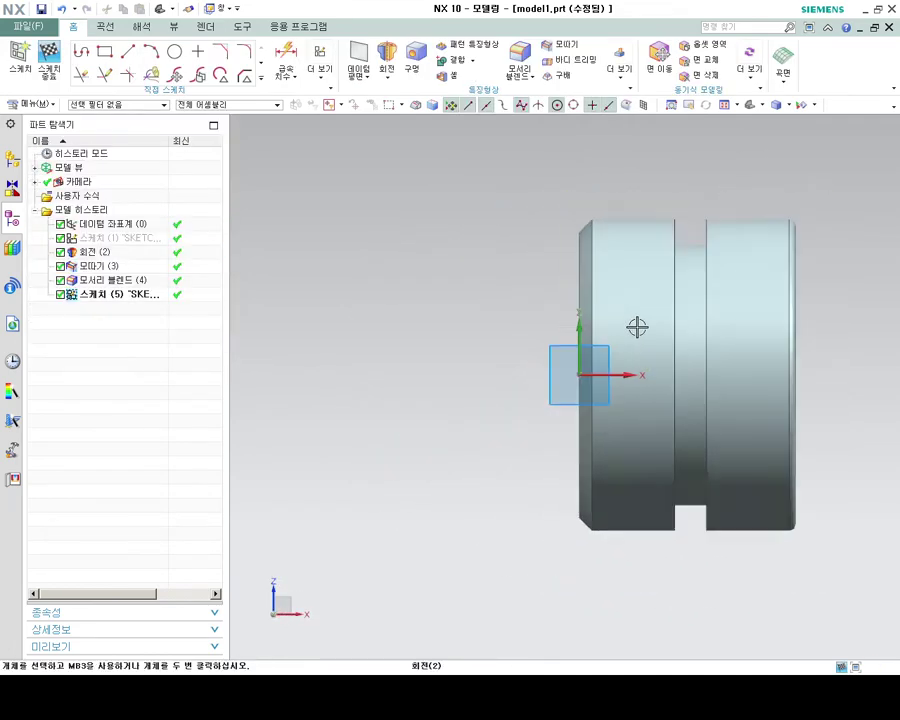
- Draw the stepped, tapered extension outline from the shaft's end face and back to it
scroll(795, 348, "up", 3)
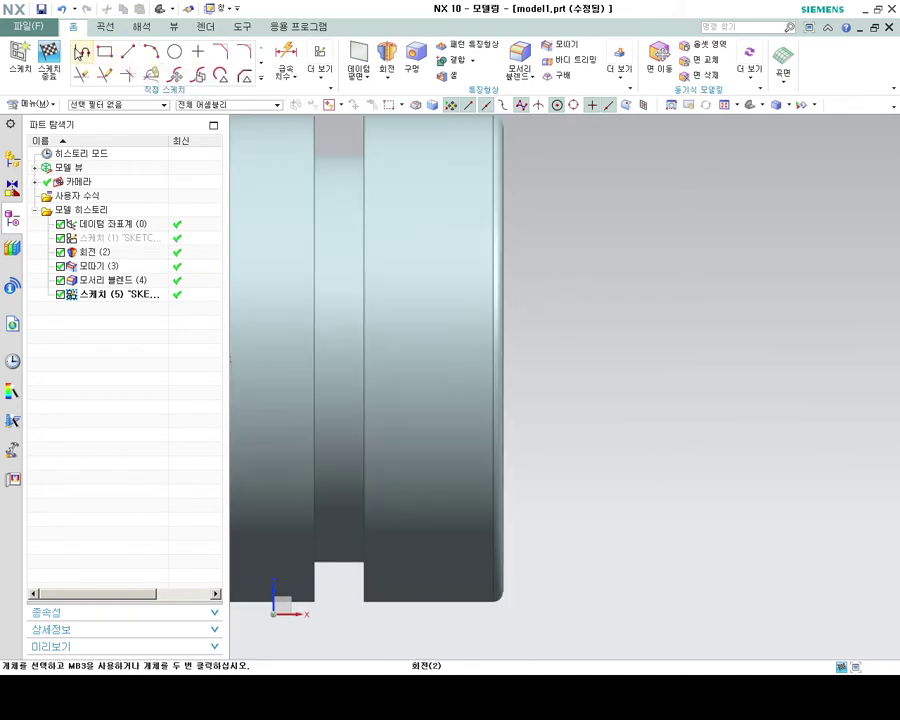
left_click(82, 51)
scroll(404, 326, "down", 4)
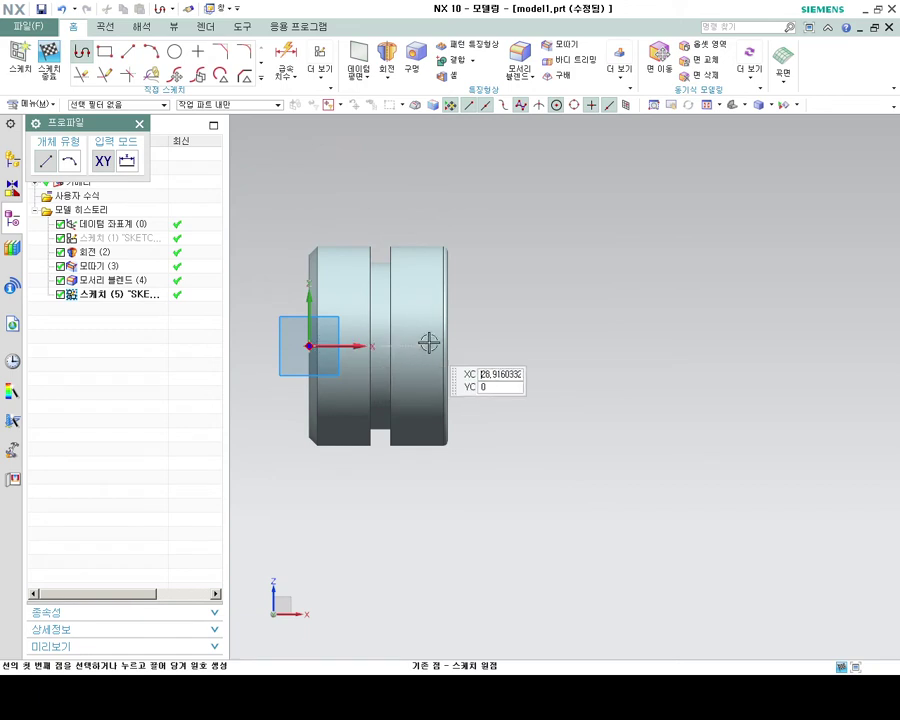
left_click(447, 343)
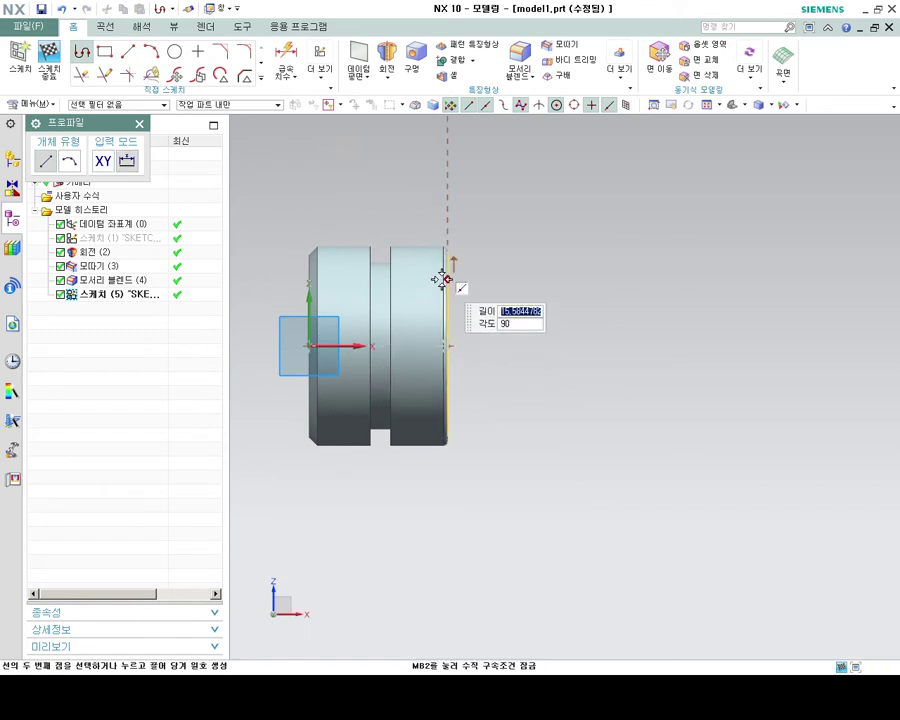
left_click(446, 279)
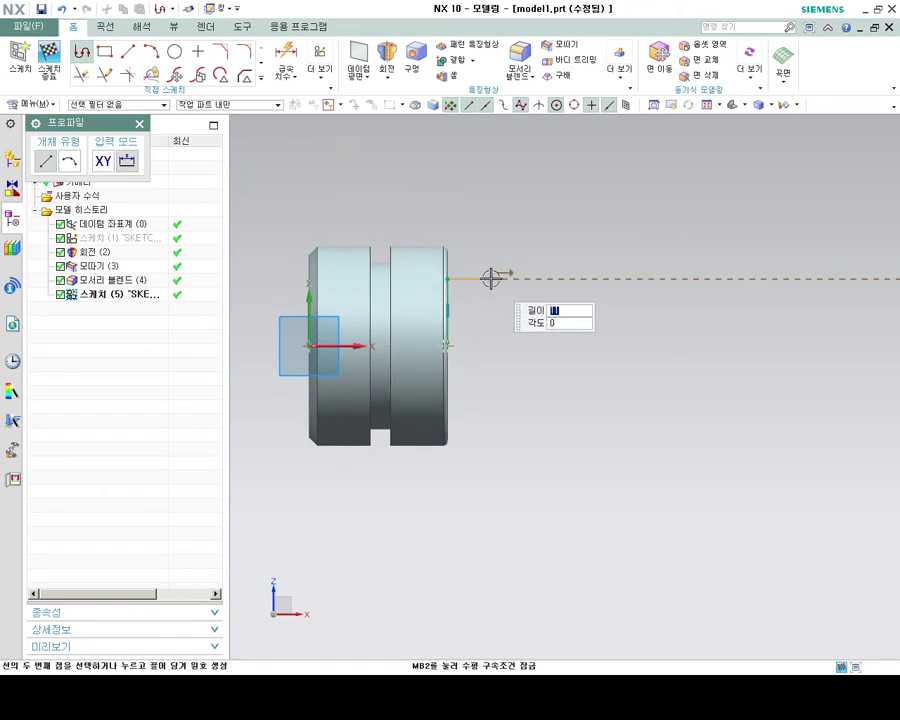
left_click(492, 279)
left_click(517, 292)
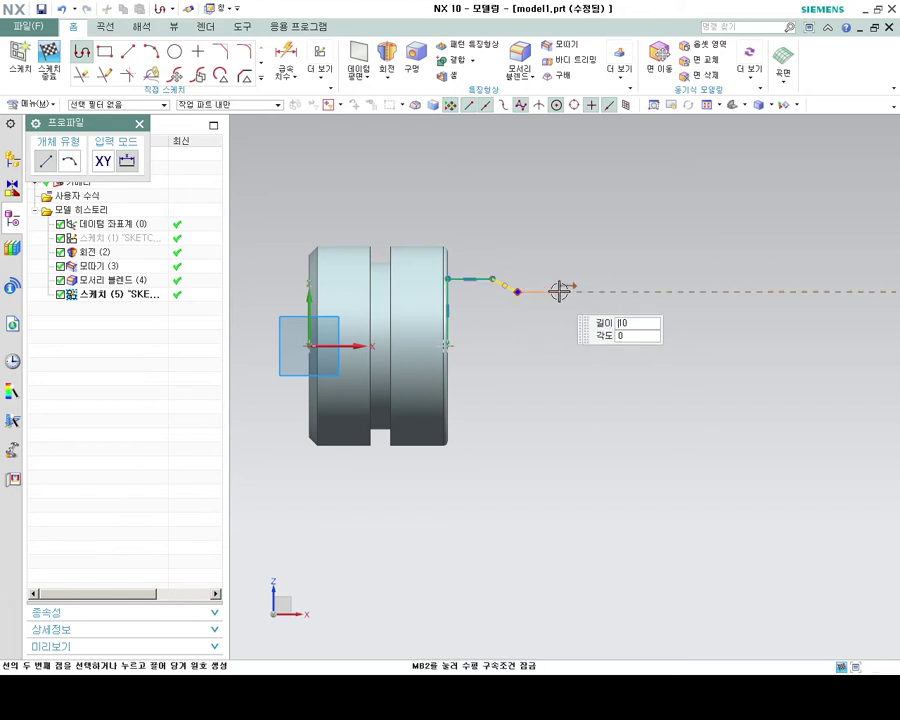
left_click(596, 291)
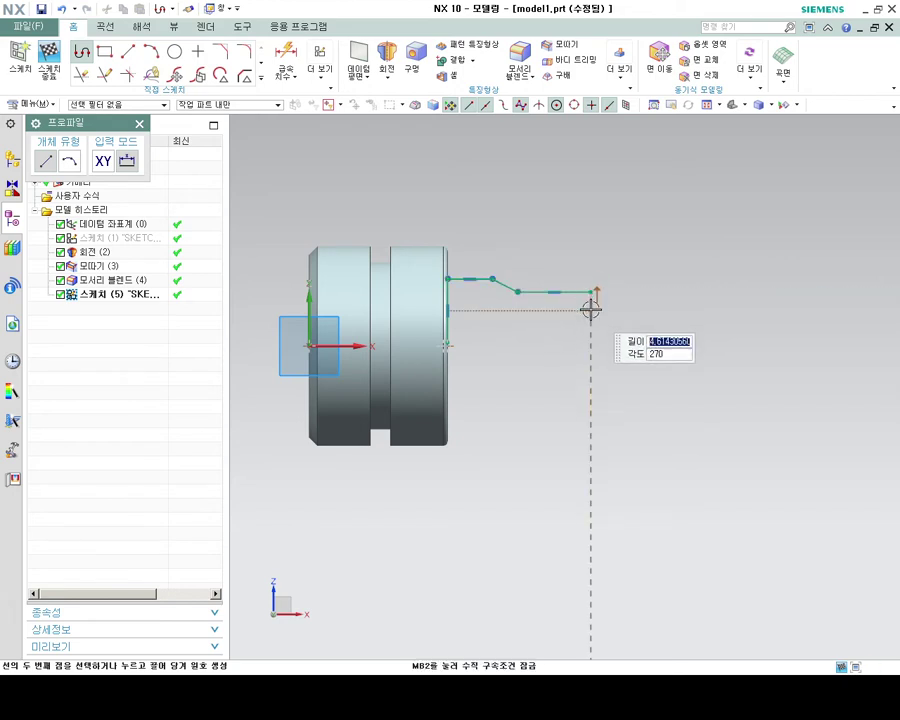
left_click(591, 310)
left_click(640, 310)
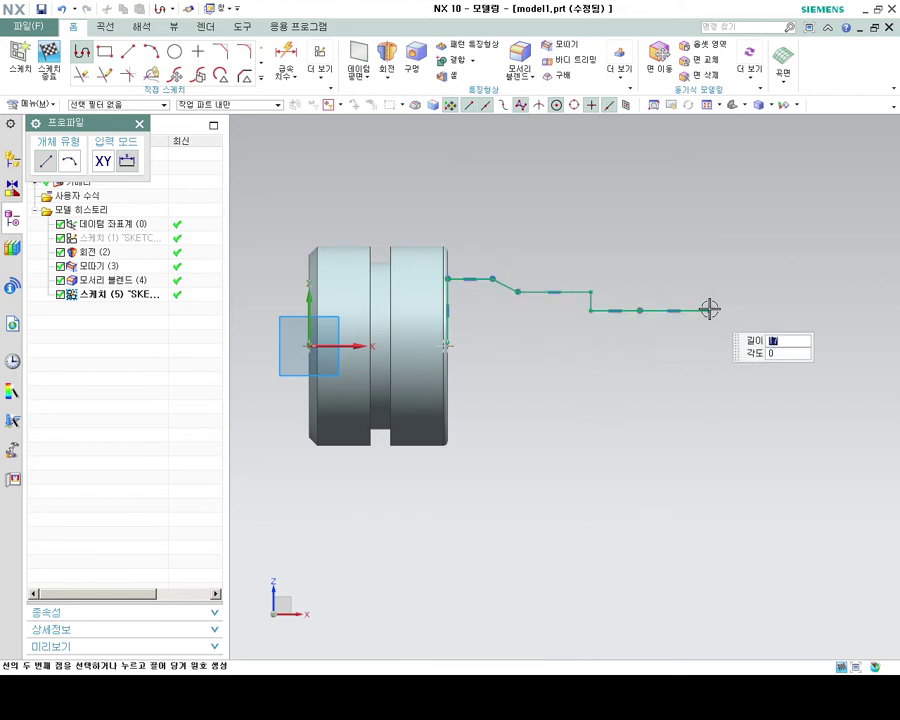
left_click(762, 310)
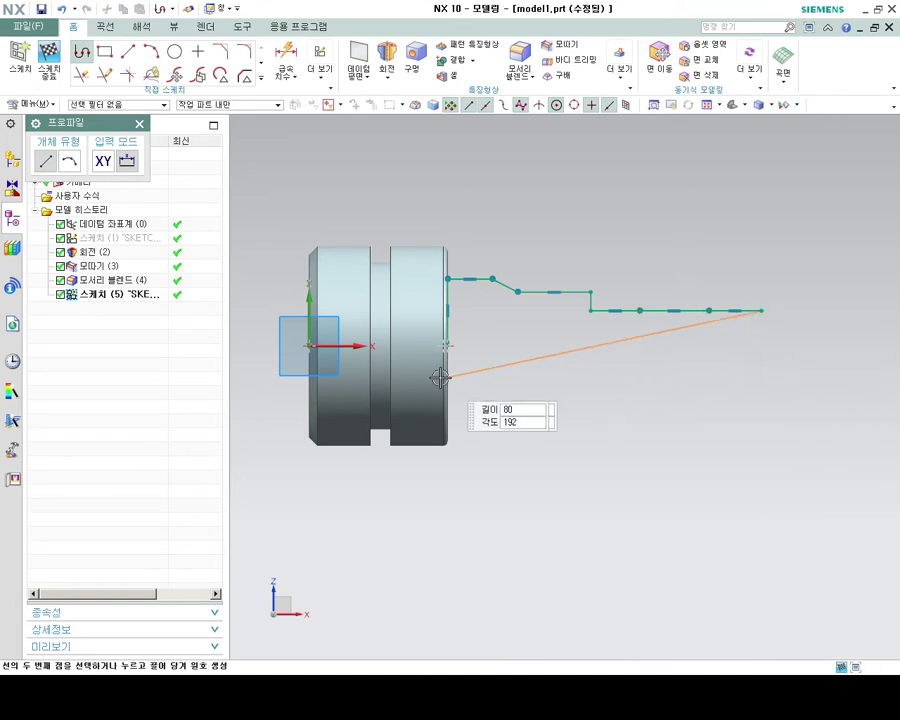
left_click(761, 345)
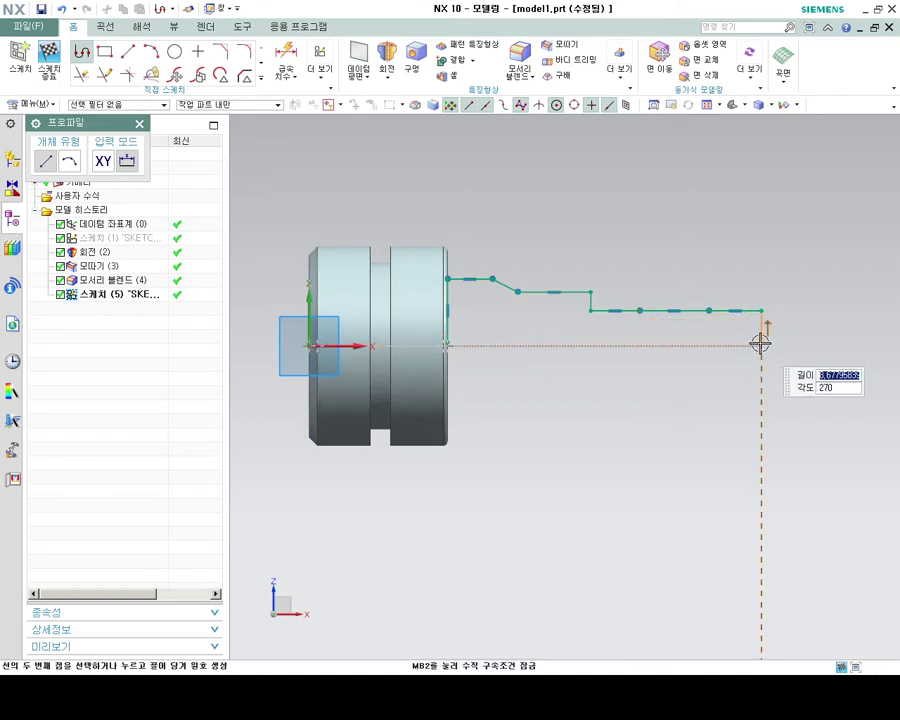
left_click(447, 345)
scroll(484, 344, "up", 2)
scroll(410, 334, "up", 2)
scroll(334, 322, "up", 2)
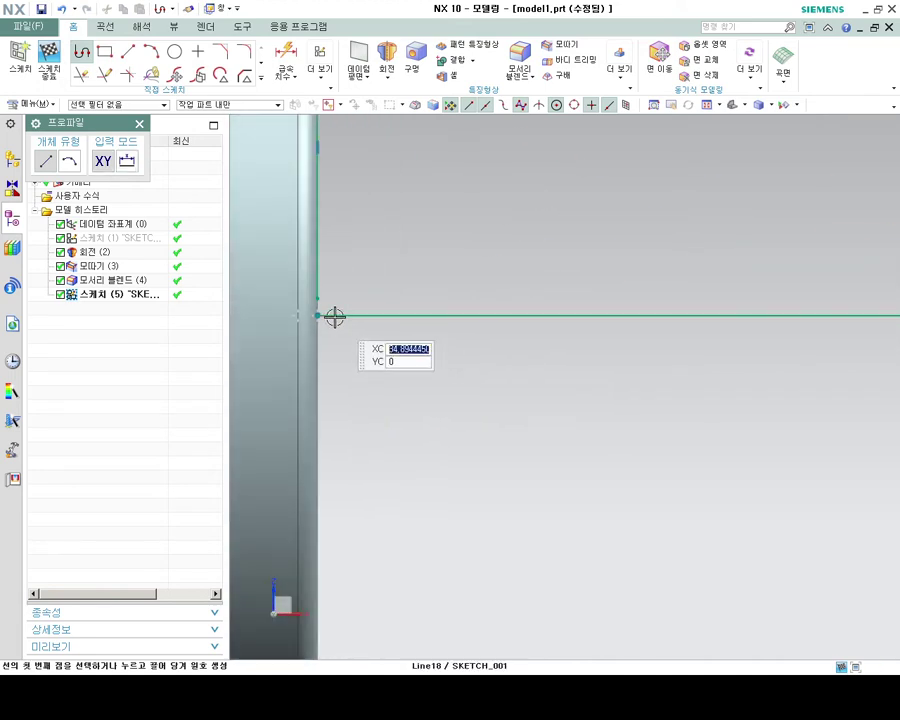
key("Escape")
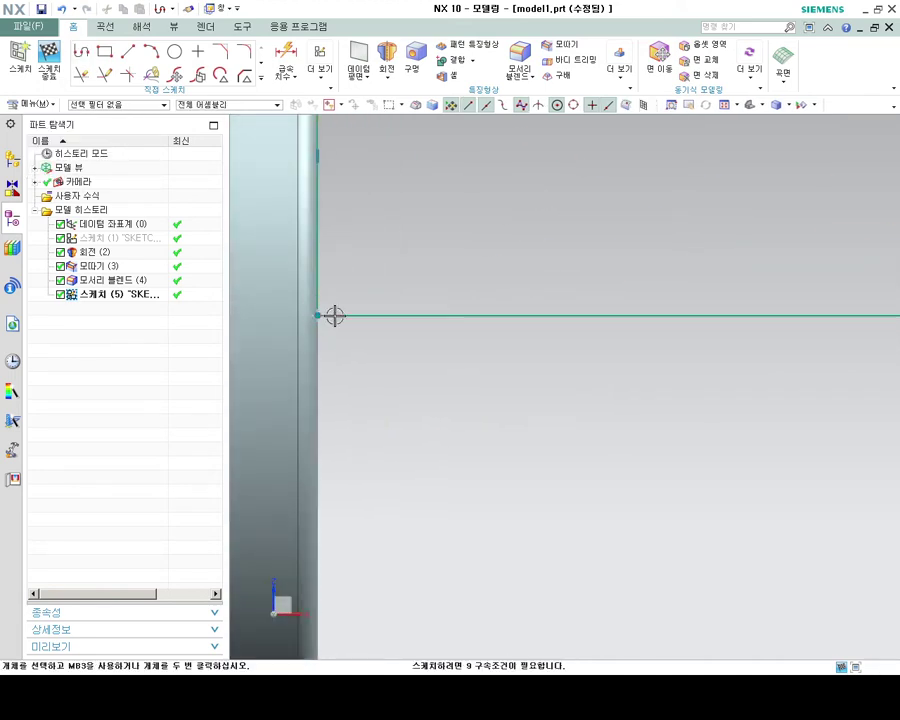
- Add a line along the rotation axis starting at the sketch origin
scroll(340, 316, "down", 3)
scroll(390, 330, "down", 2)
scroll(376, 324, "down", 2)
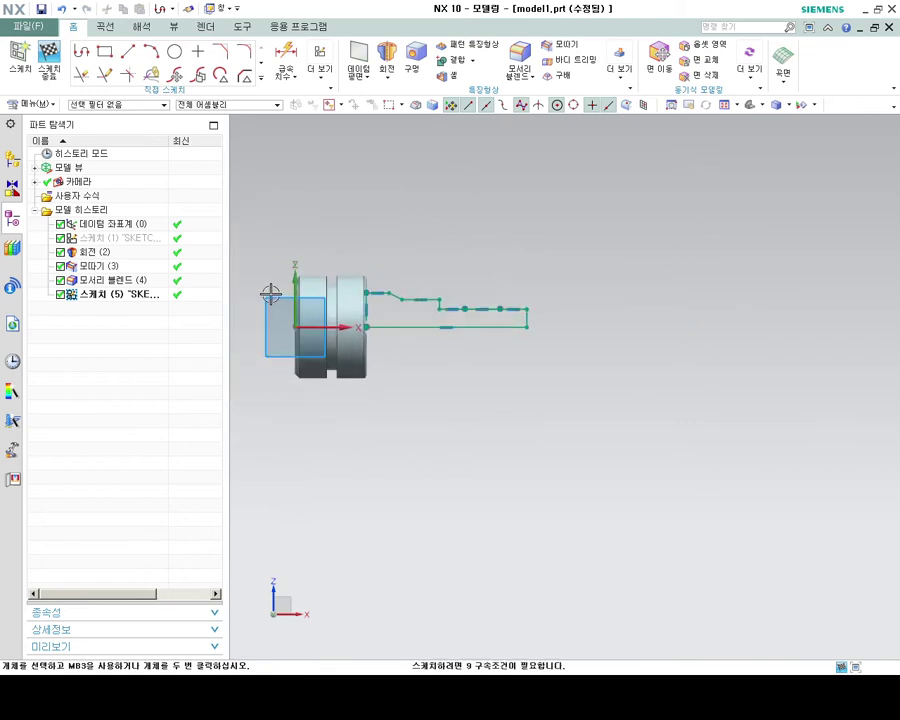
scroll(270, 293, "up", 4)
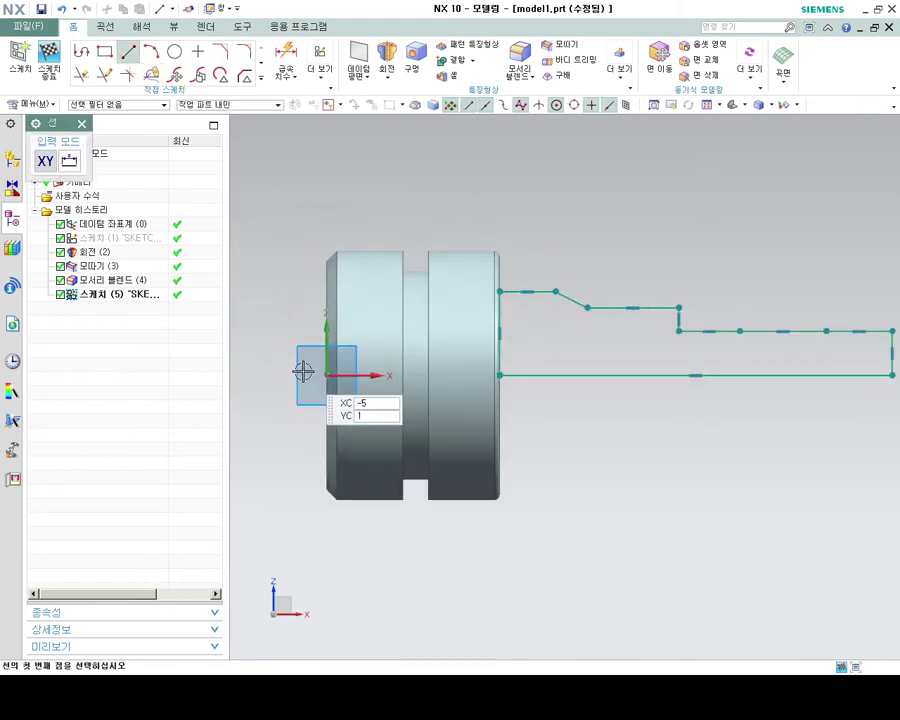
left_click(326, 375)
left_click(677, 375)
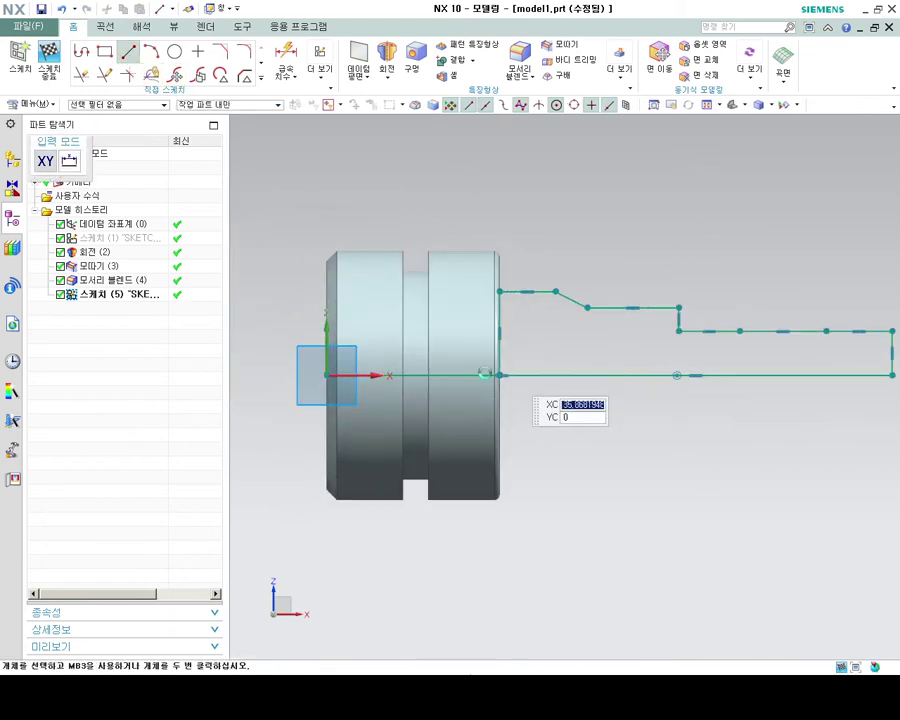
key("Escape")
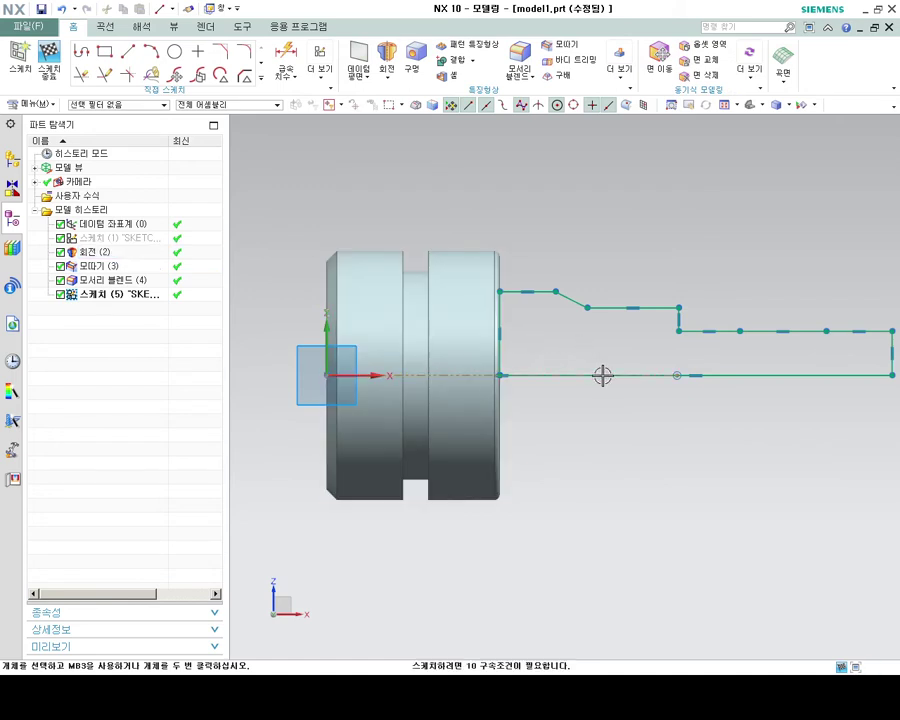
scroll(642, 375, "down", 4)
scroll(680, 367, "up", 5)
scroll(789, 369, "up", 1)
scroll(789, 369, "down", 3)
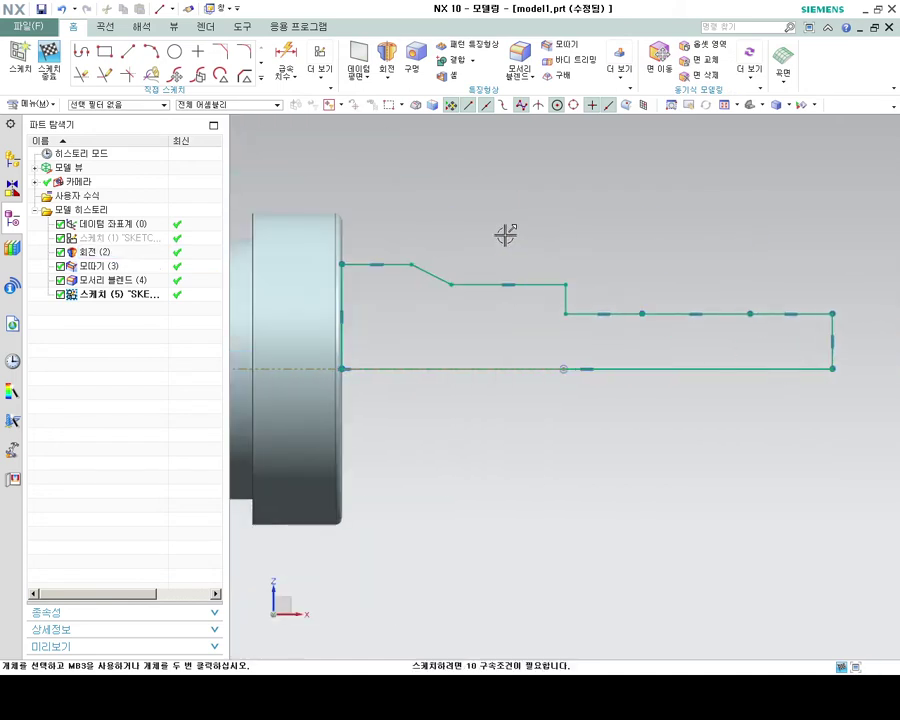
left_click(285, 60)
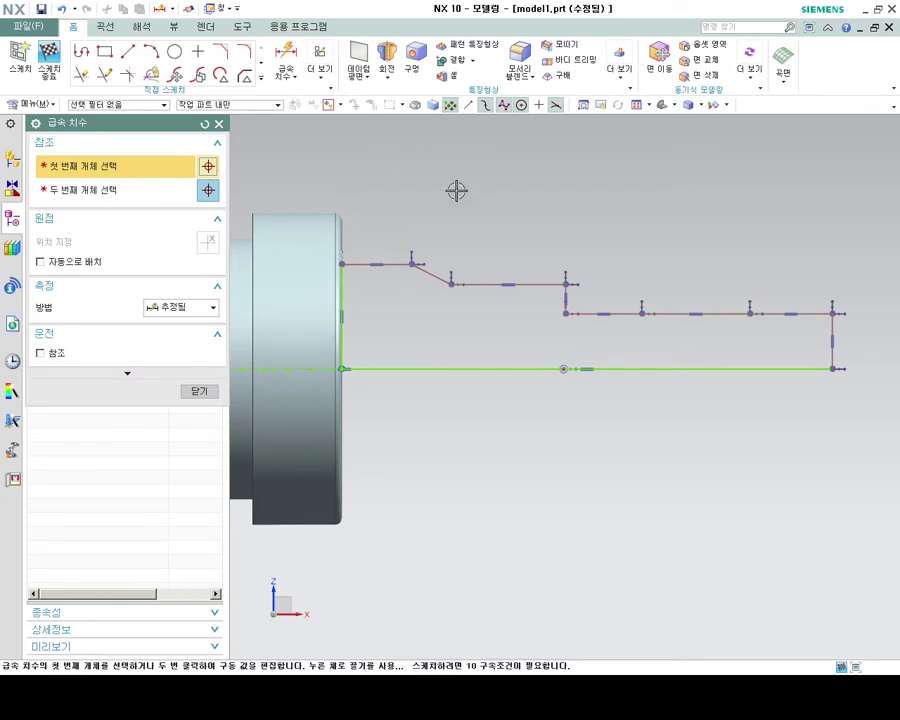
- Add horizontal length dimensions p17=8, p18=3 and p19=5 along the stepped top edge
left_click(345, 289)
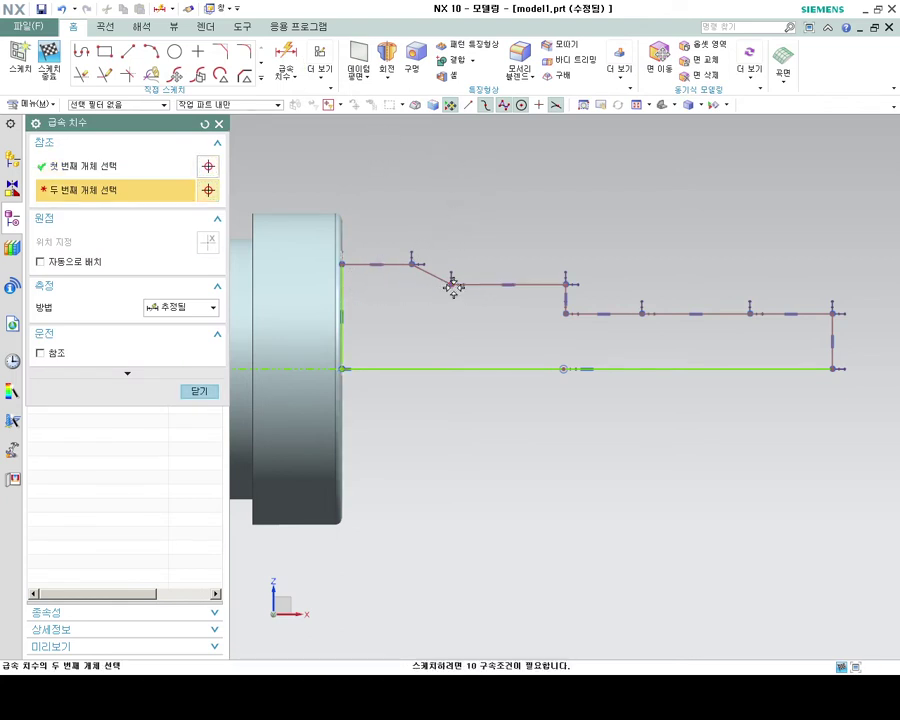
left_click(453, 287)
left_click(357, 168)
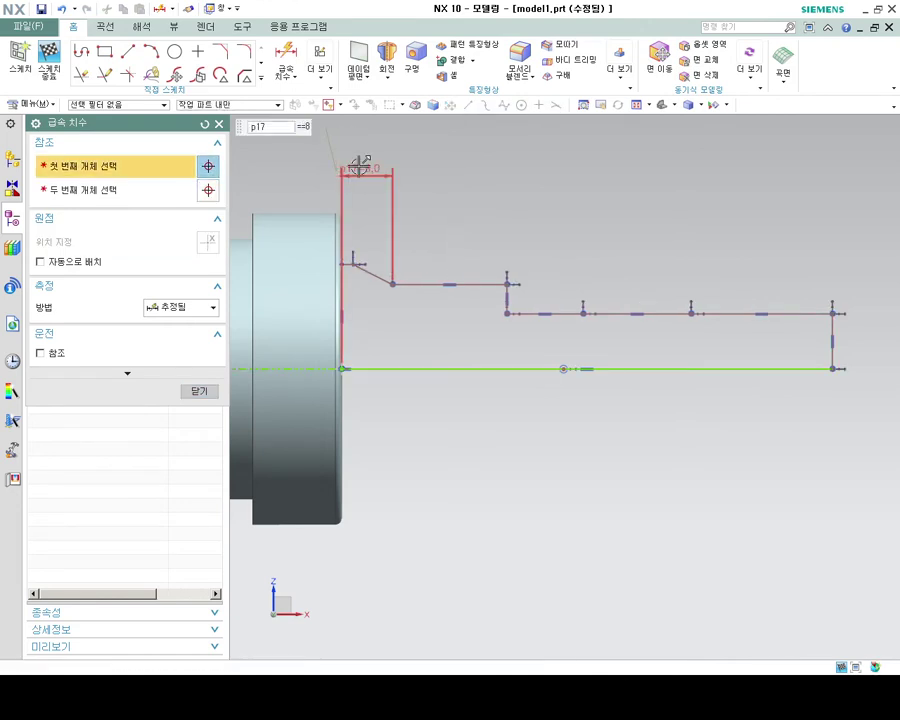
left_click(374, 274)
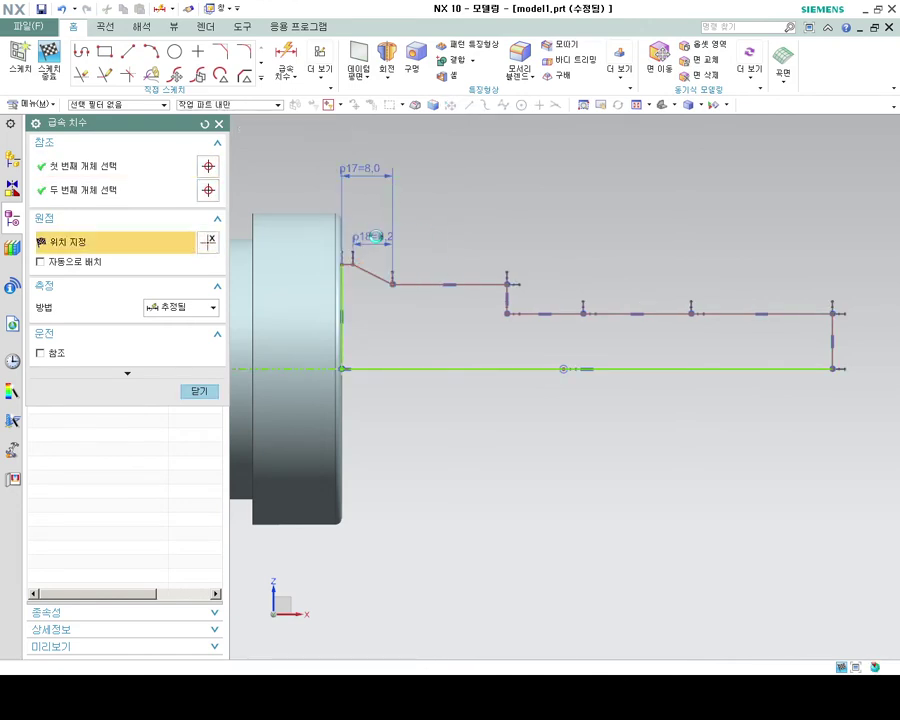
left_click(375, 236)
type("3")
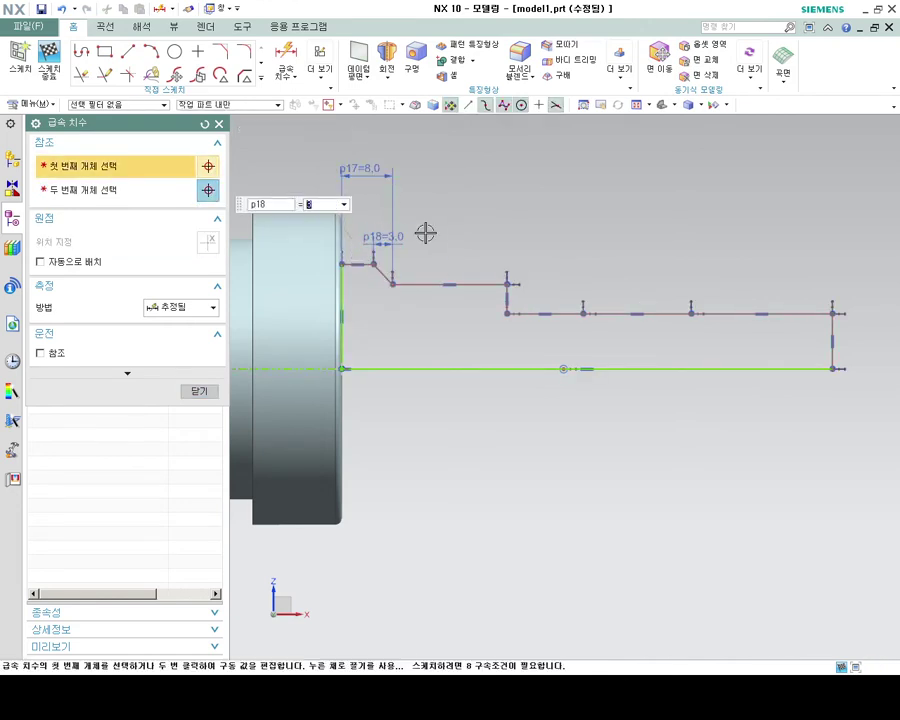
left_click(475, 285)
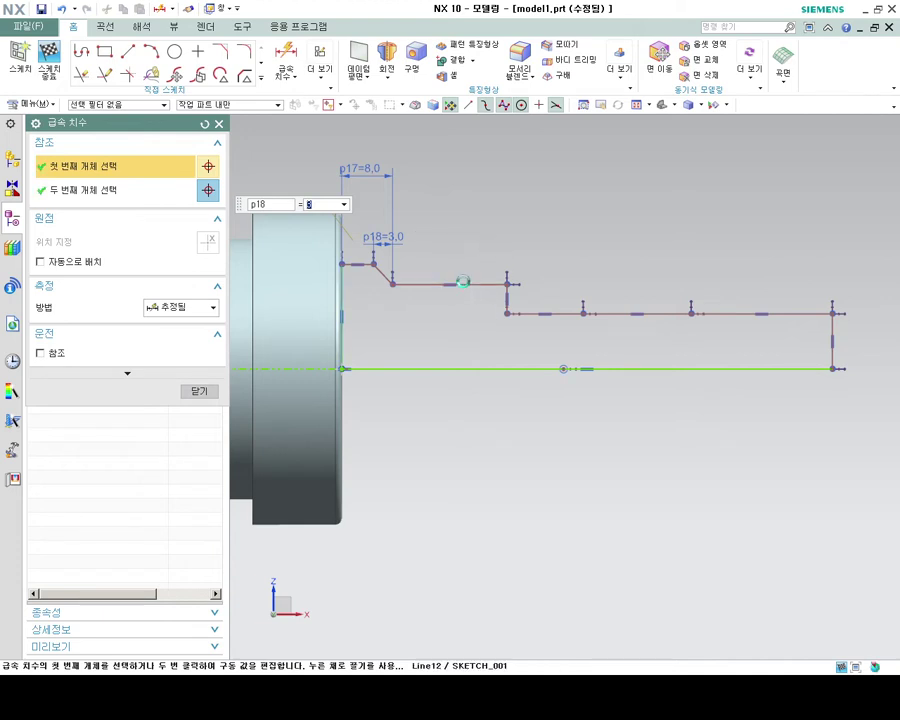
left_click(453, 243)
type("5")
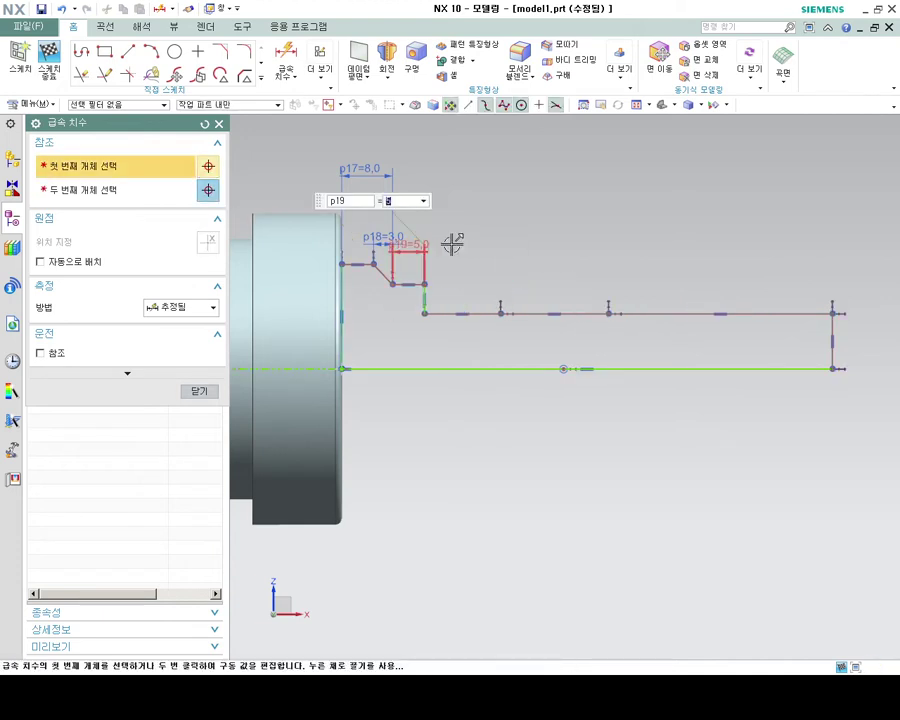
- Dimension the remaining step lengths as p20=8, p21=8 and p22=5
left_click(467, 313)
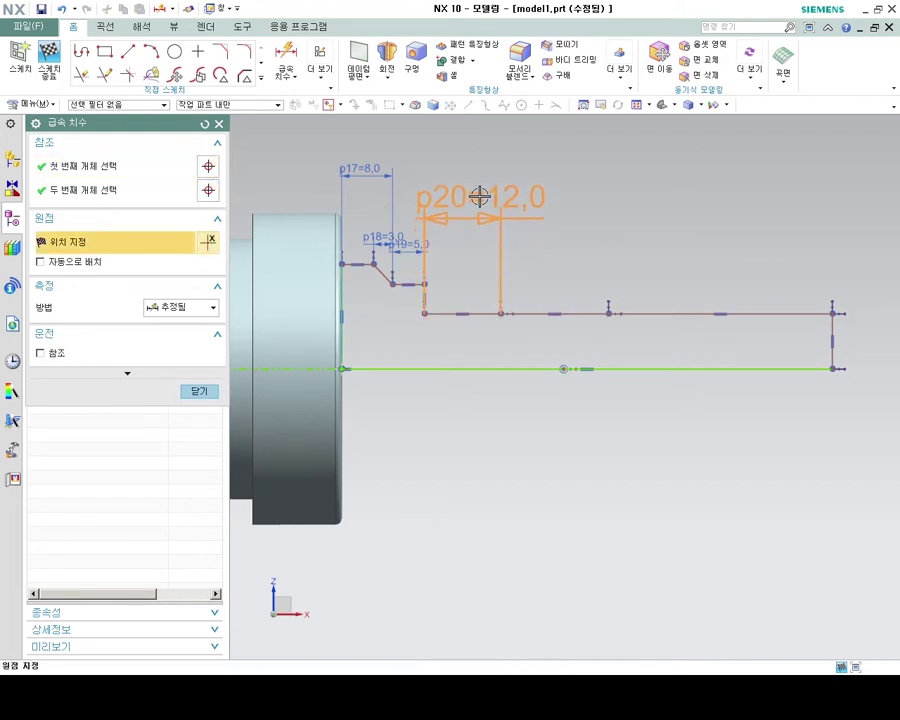
left_click(480, 196)
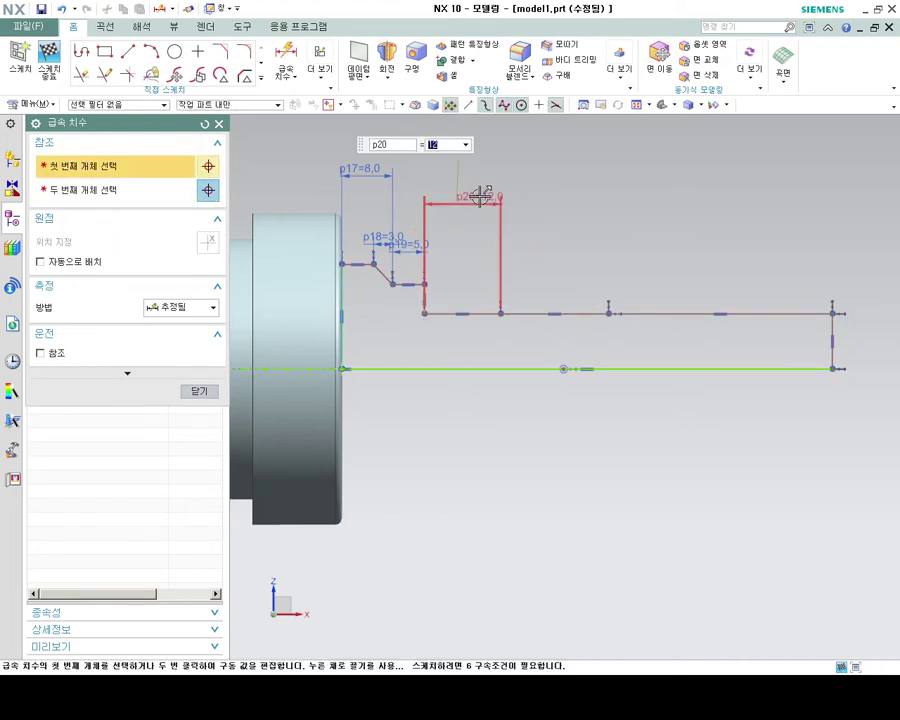
type("8")
key("Return")
left_click(534, 300)
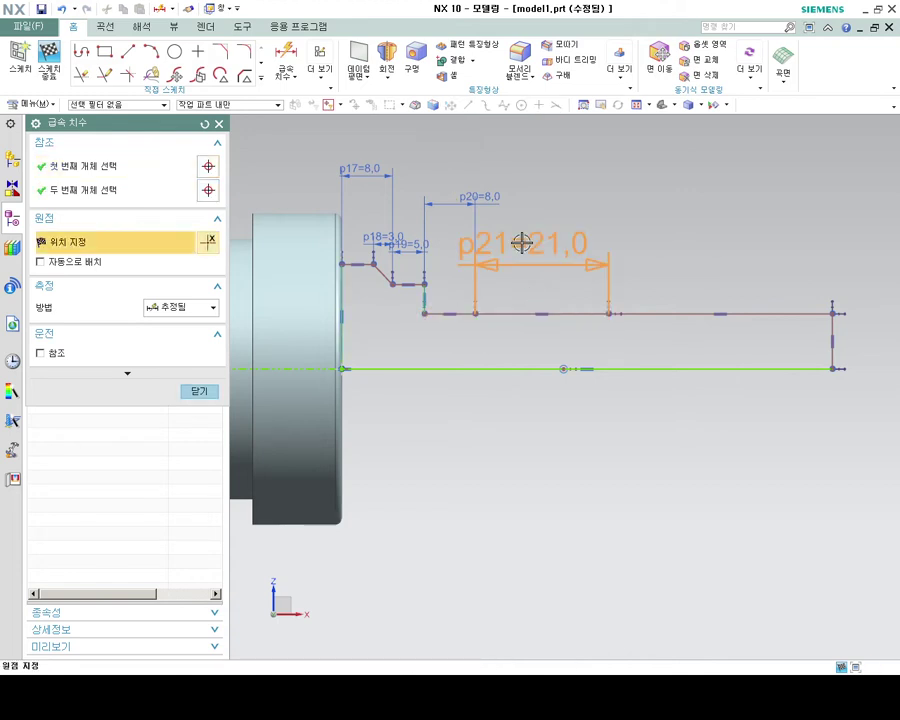
left_click(521, 243)
type("8")
key("Return")
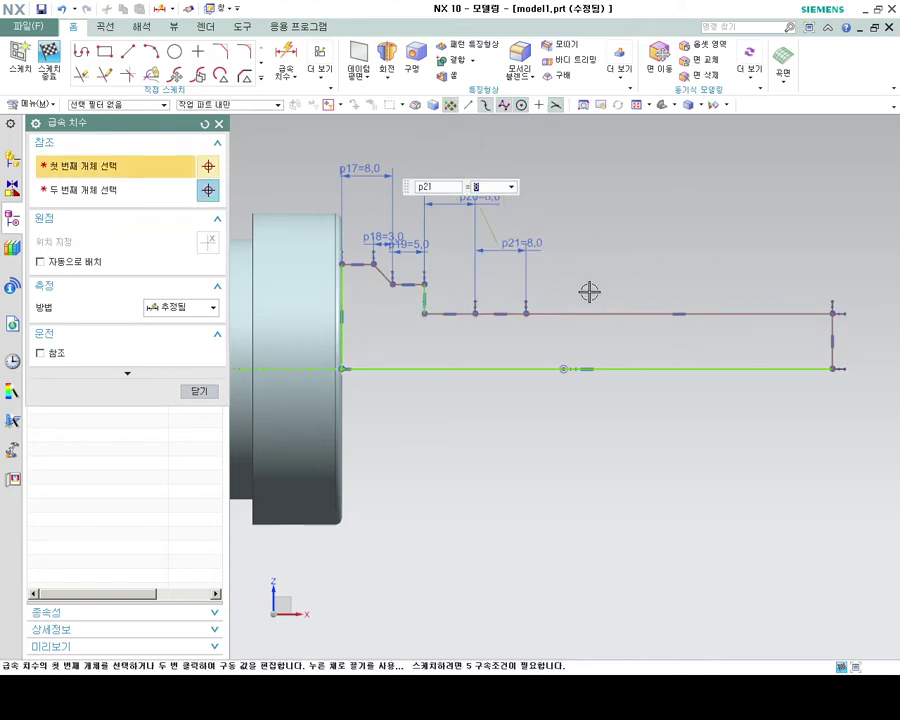
left_click(595, 311)
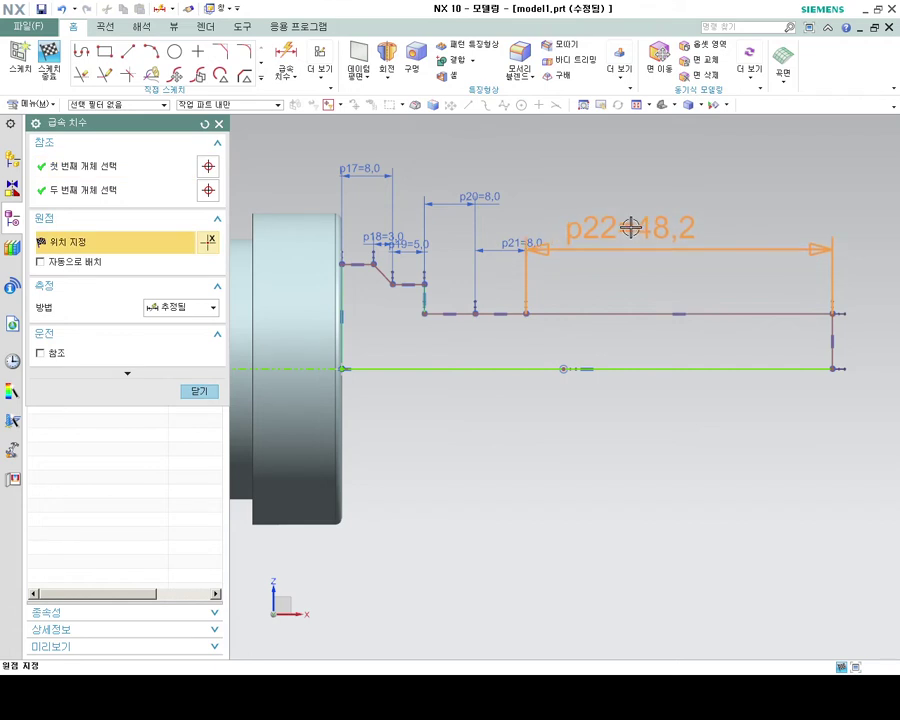
left_click(645, 226)
type("5")
key("Return")
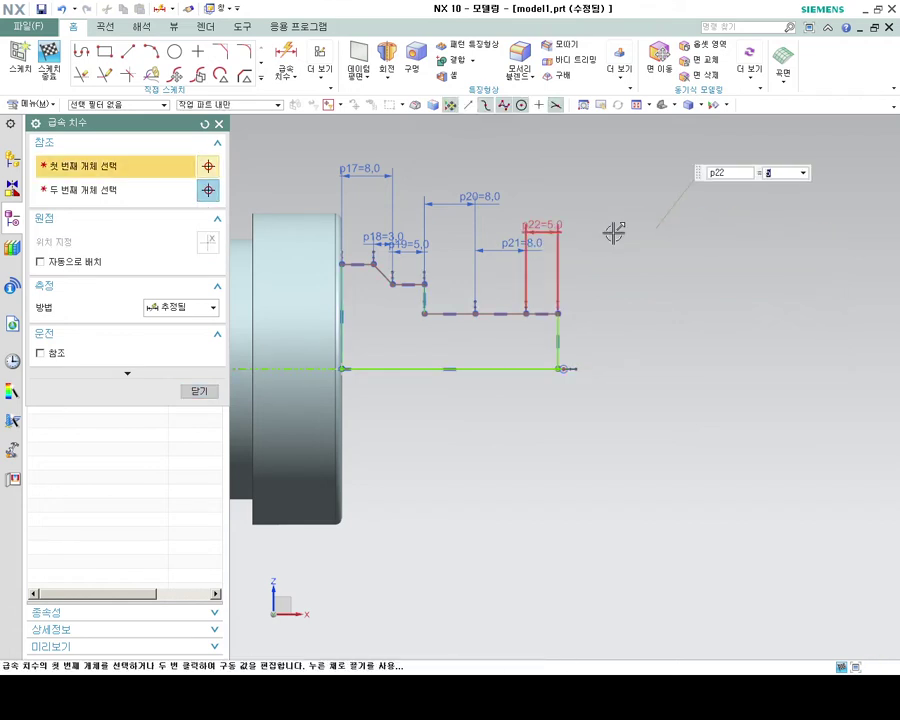
scroll(500, 285, "up", 3)
key("Escape")
- Draw a shallow arc between two points on the step line, dipping downward
left_click(526, 327)
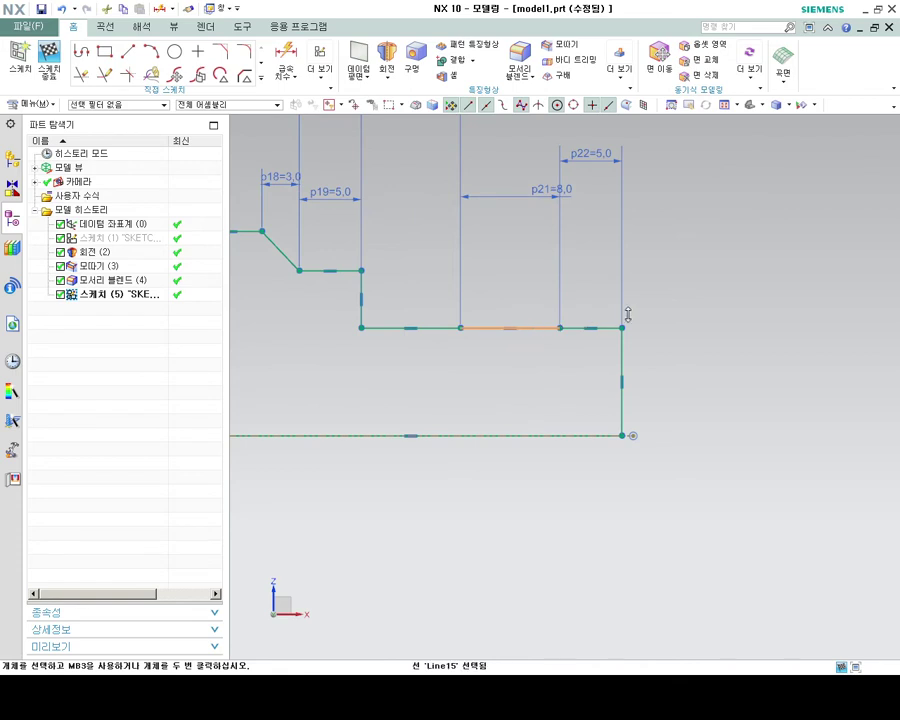
left_click(596, 305)
scroll(484, 352, "down", 2)
scroll(484, 352, "down", 1)
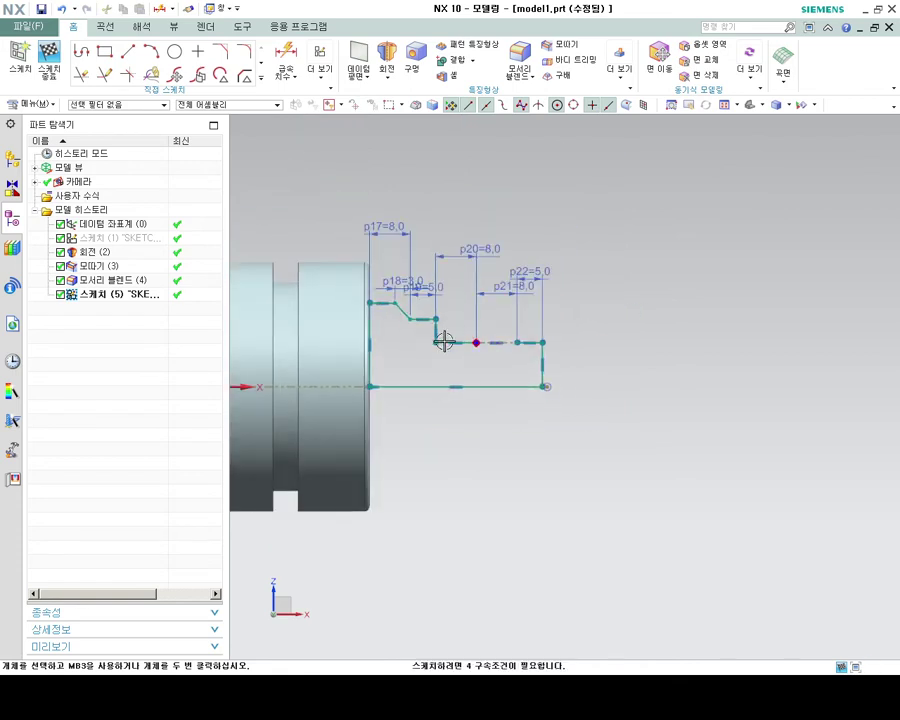
scroll(470, 348, "up", 2)
left_click(150, 55)
scroll(442, 307, "up", 2)
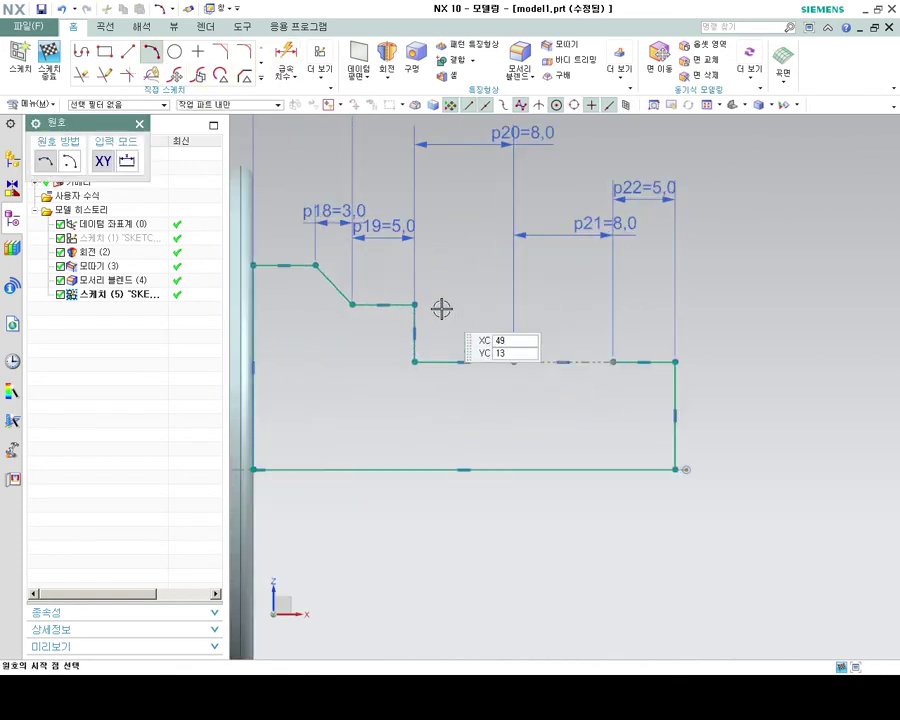
scroll(460, 340, "up", 2)
left_click(545, 381)
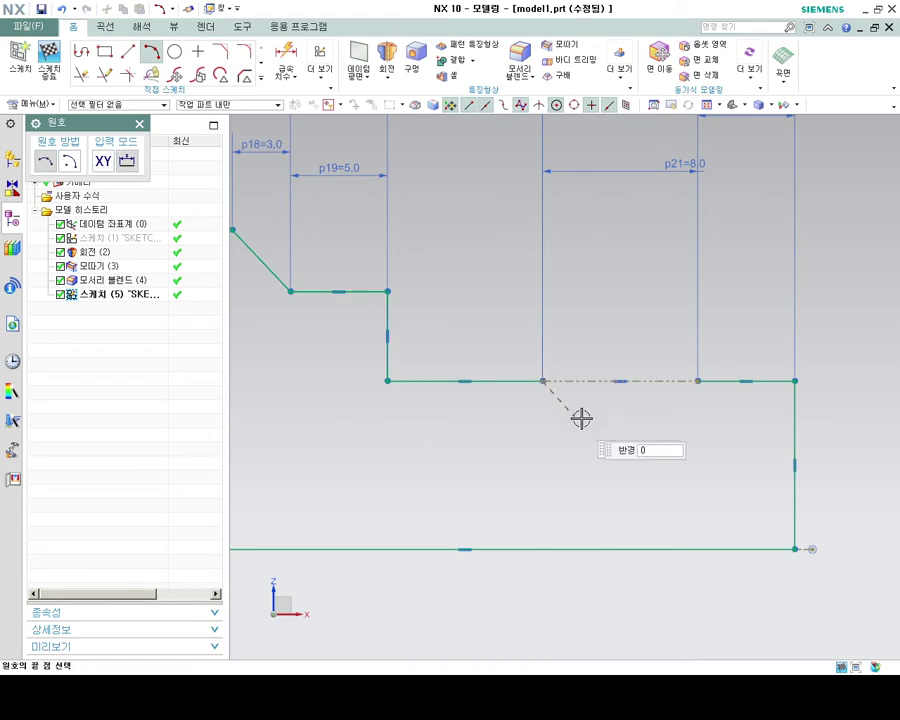
left_click(697, 381)
left_click(624, 405)
key("Escape")
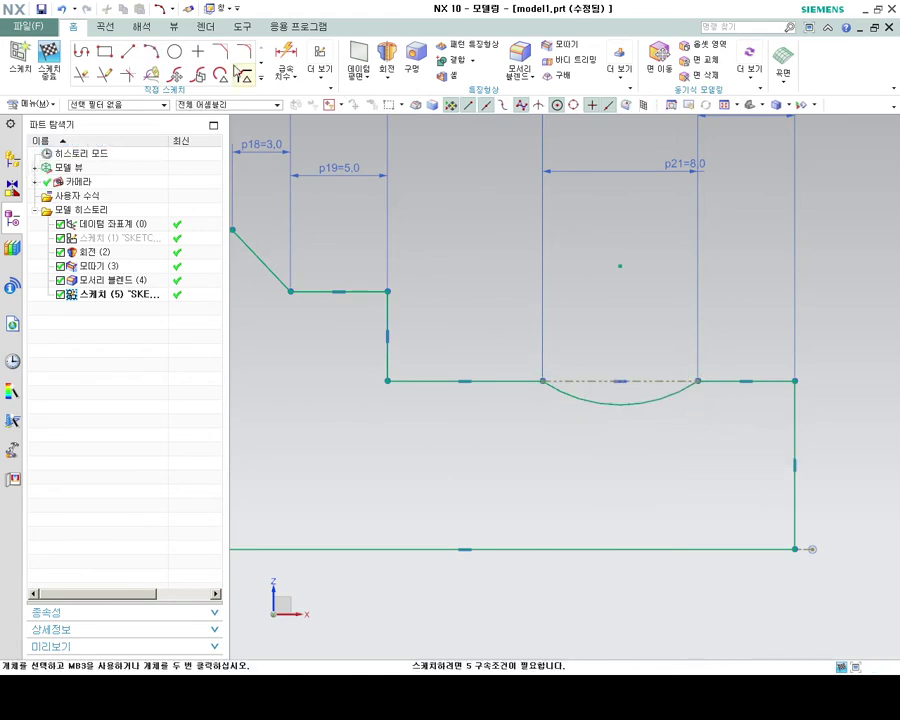
- Dimension the arc's radius as 20
left_click(285, 55)
left_click(646, 399)
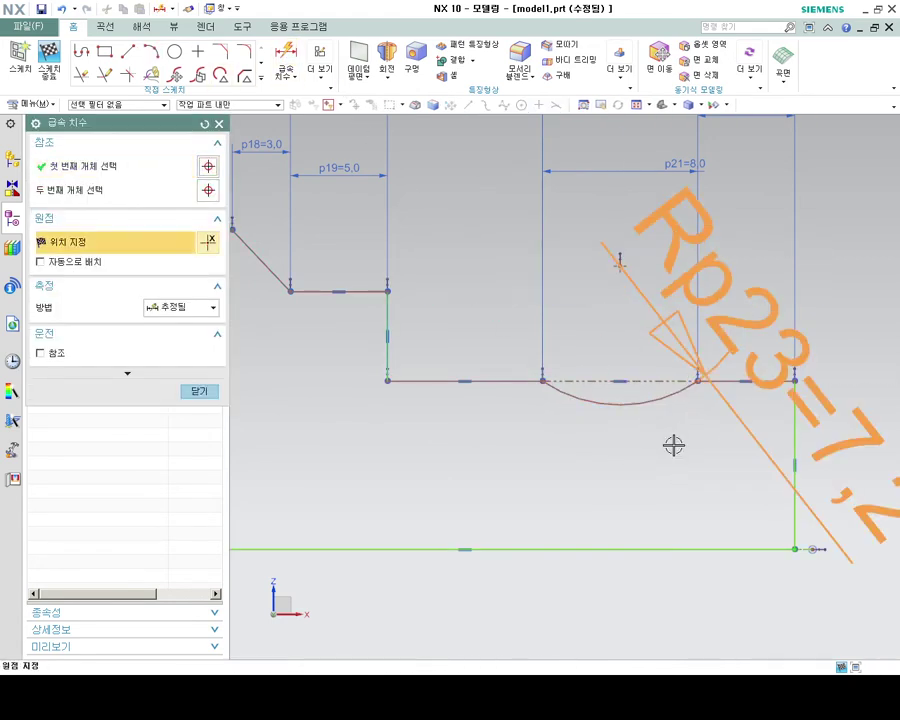
left_click(674, 445)
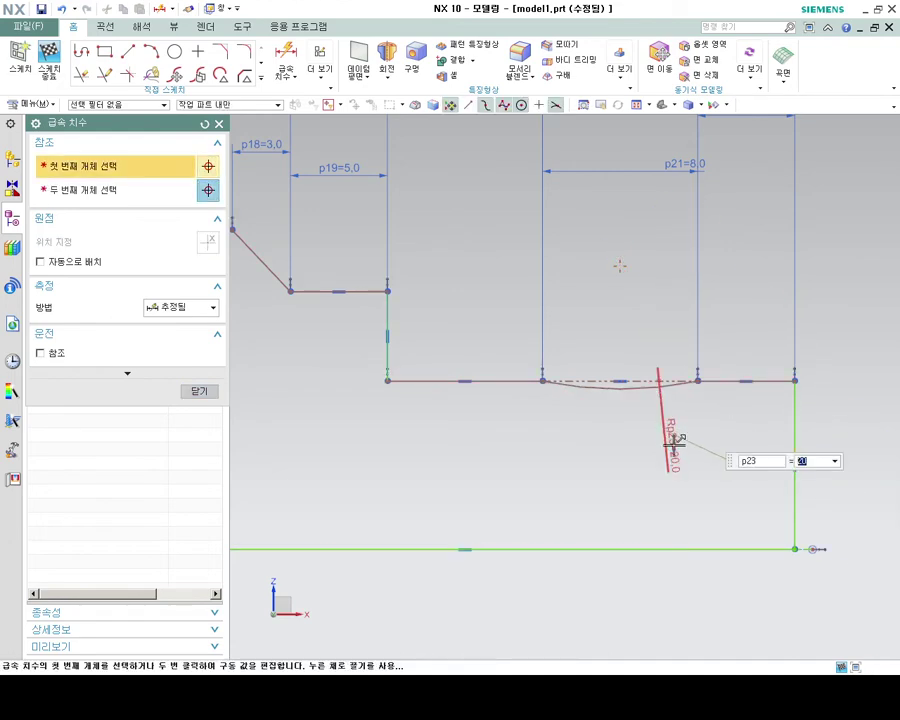
key("ctrl+q")
scroll(533, 488, "up", 2)
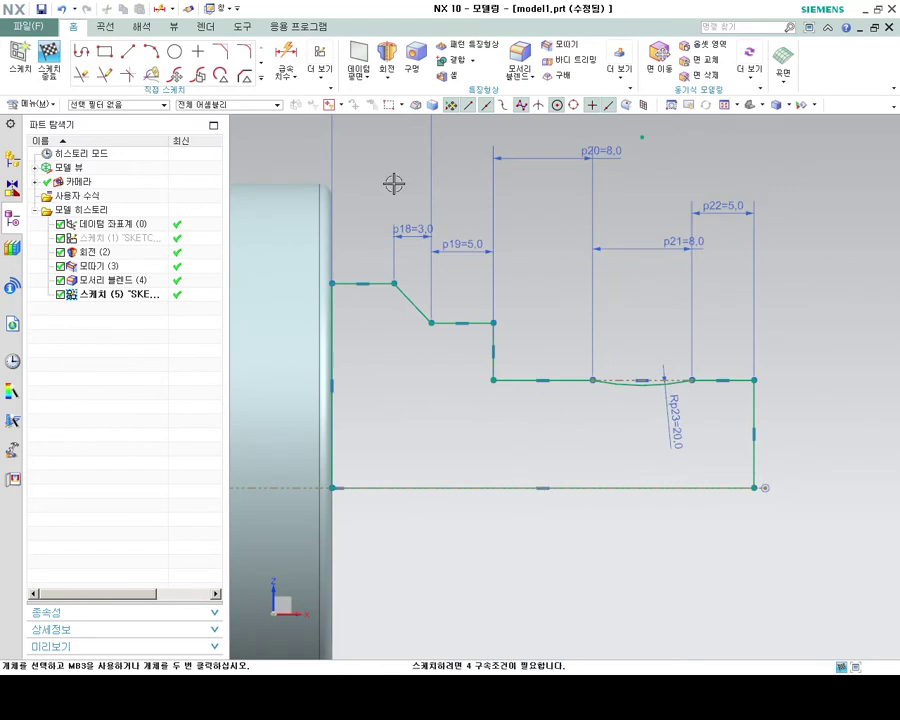
- Dimension the three step lines' heights from the bottom line as 20.5, 19 and 16
left_click(285, 55)
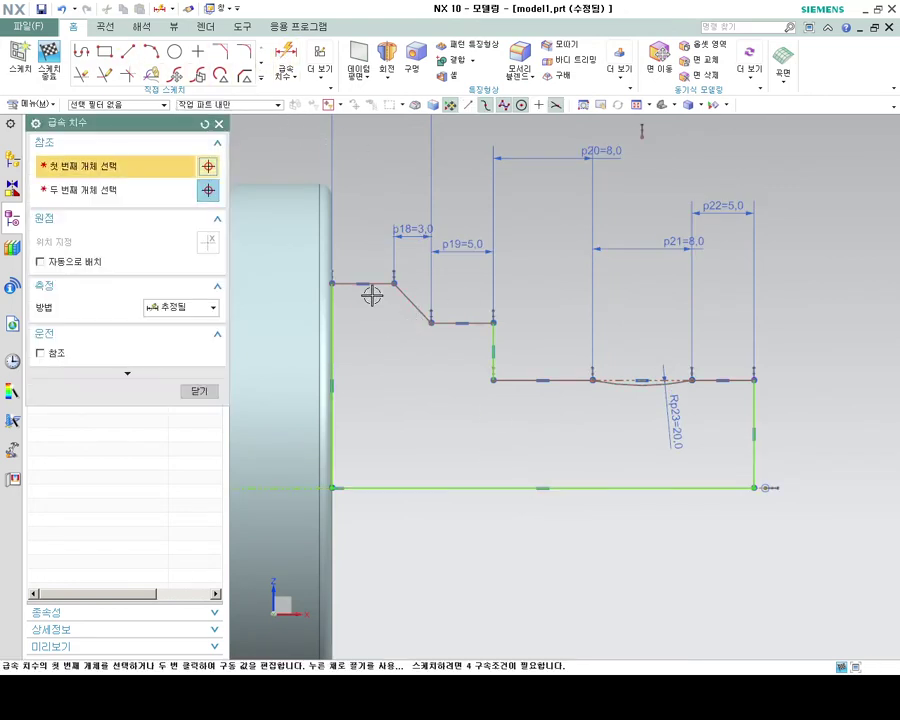
left_click(364, 284)
left_click(398, 487)
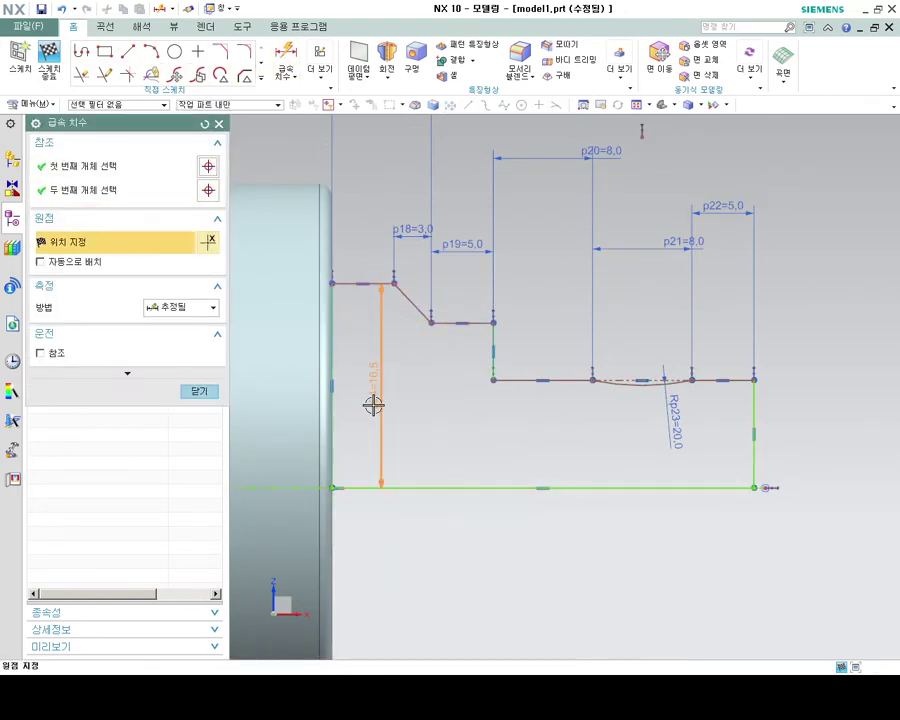
left_click(374, 402)
type("20.")
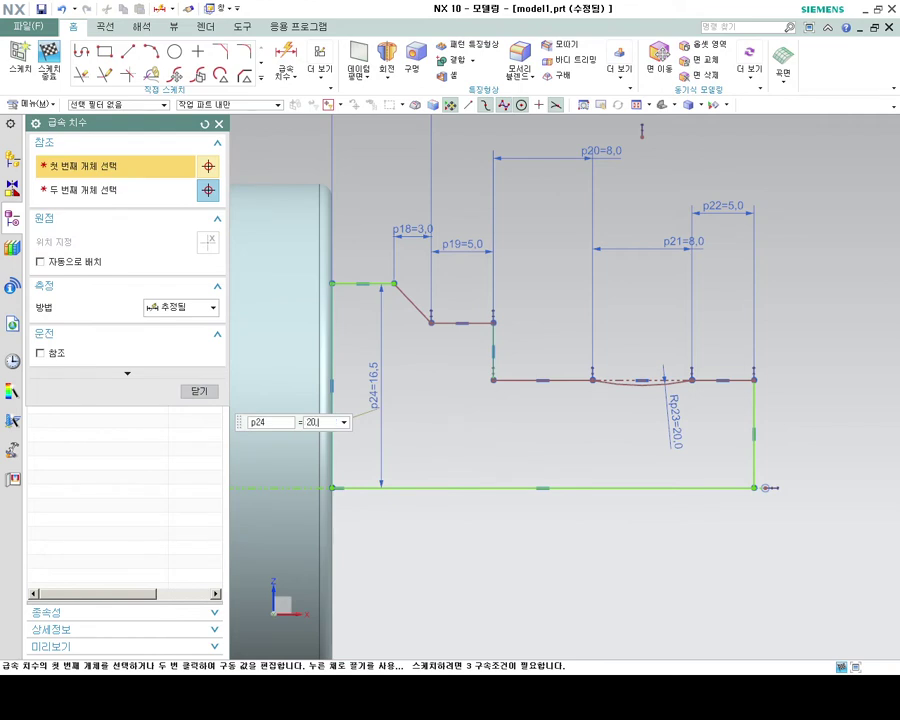
type("5")
key("Return")
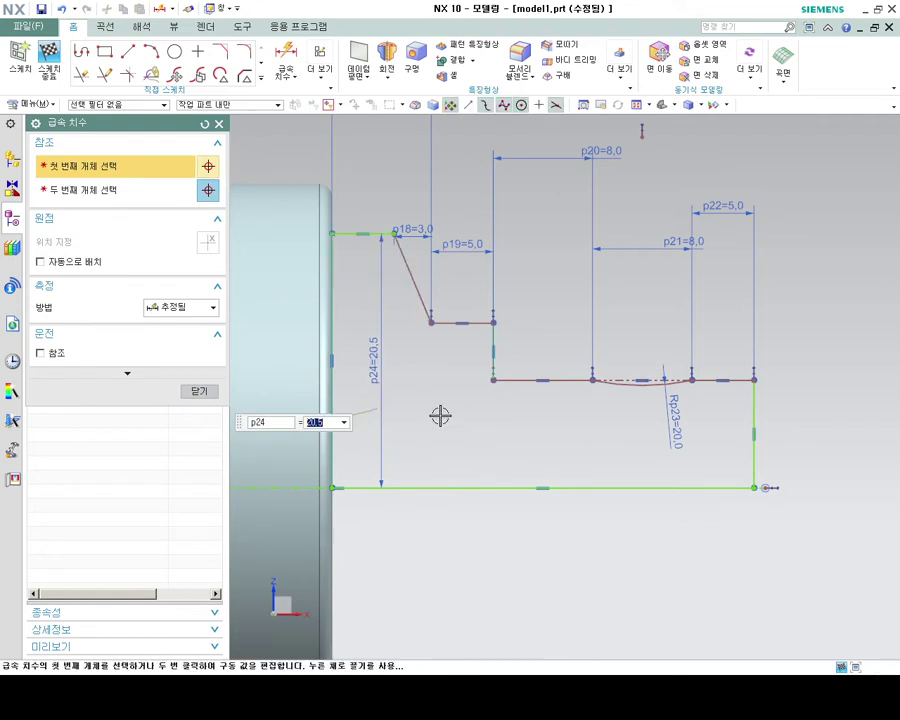
left_click(462, 326)
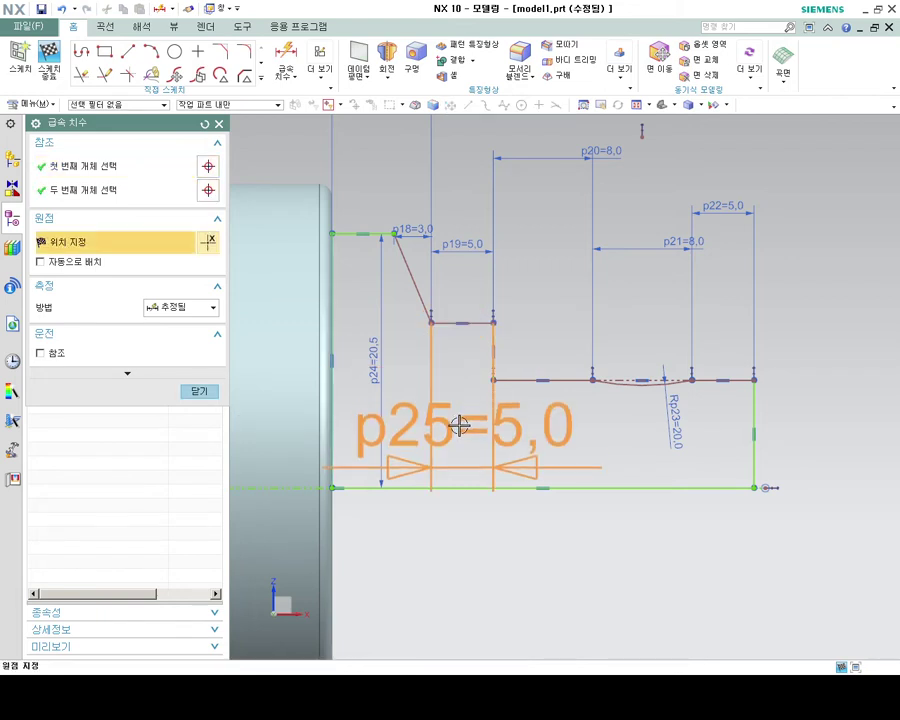
left_click(456, 425)
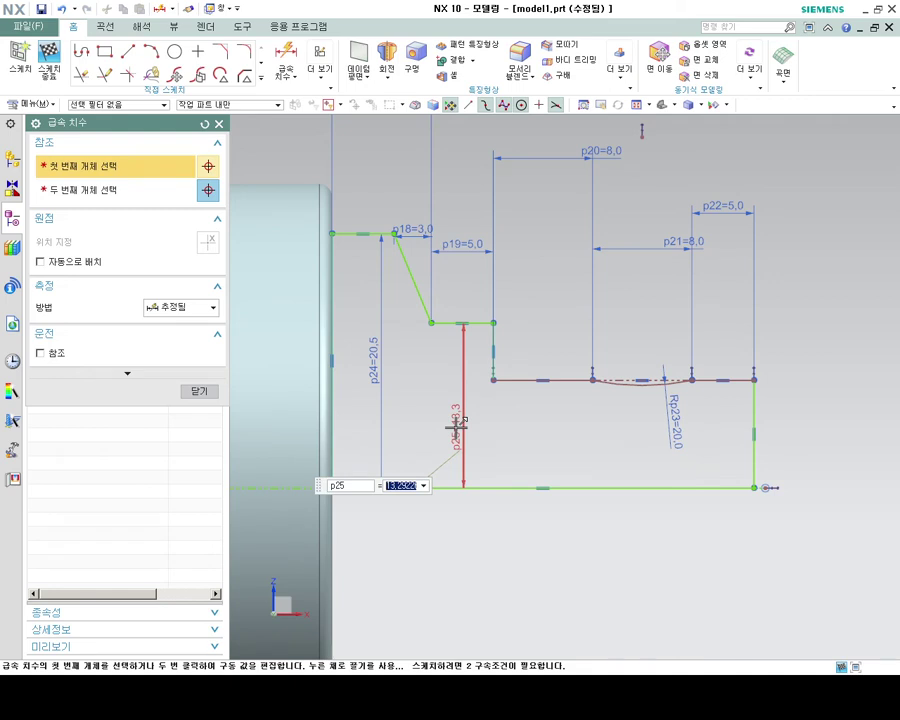
type("38/2")
key("Return")
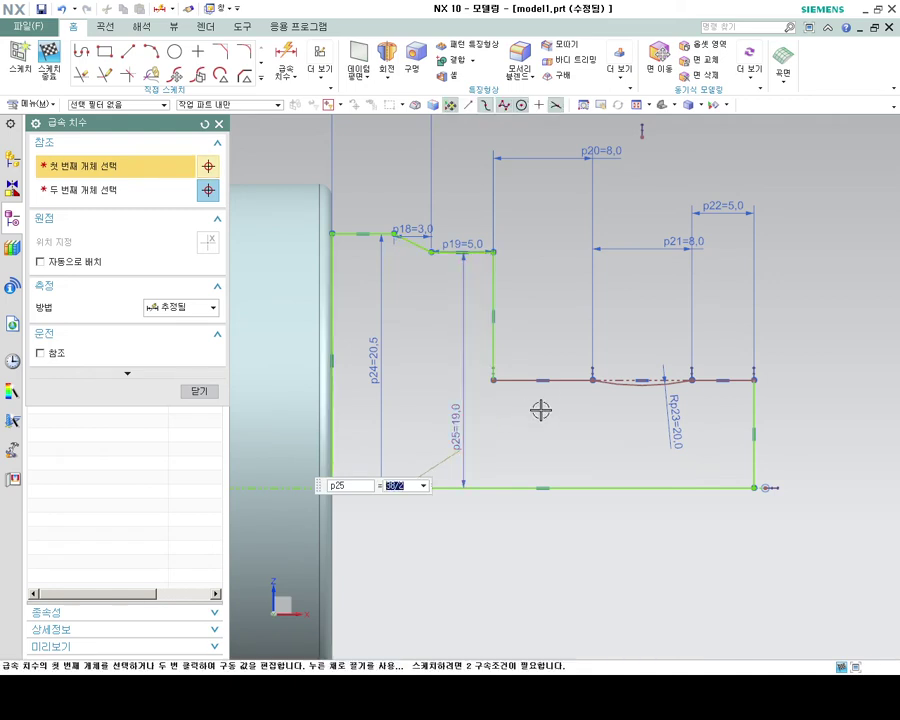
left_click(544, 380)
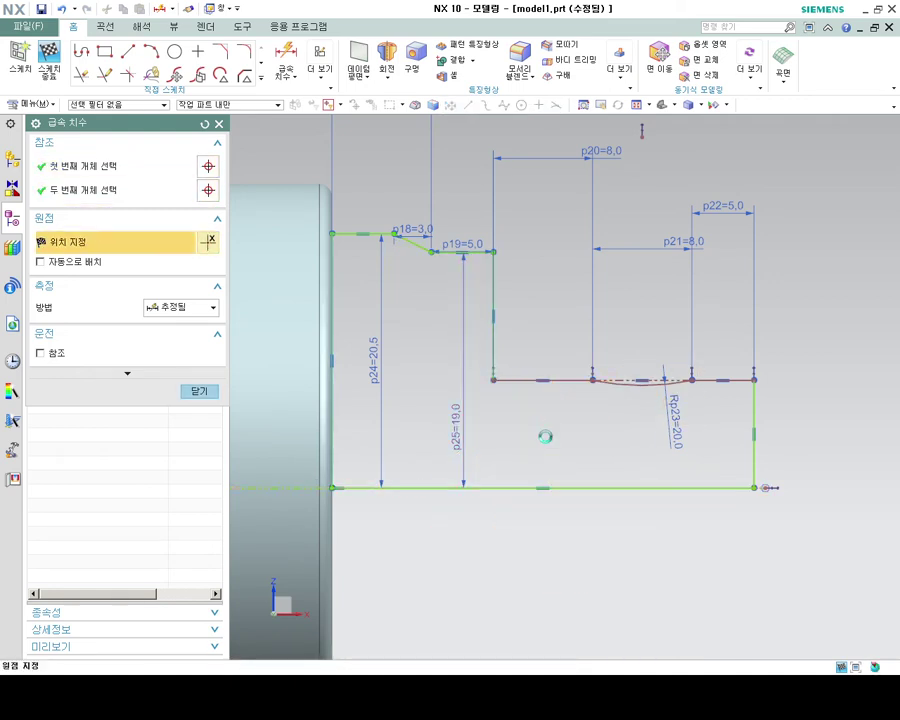
left_click(544, 433)
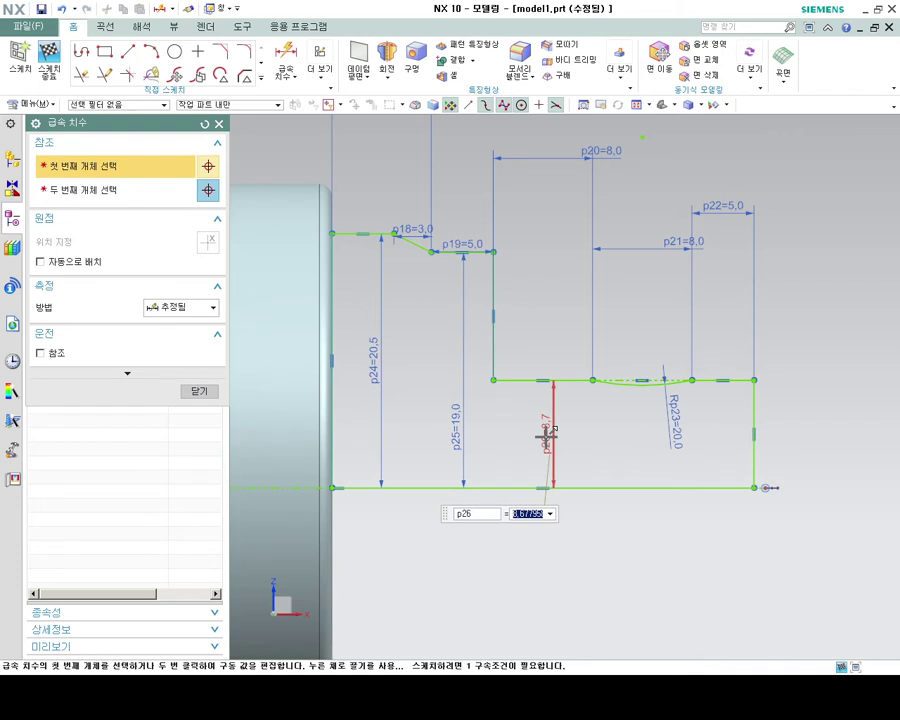
type("6")
key("Return")
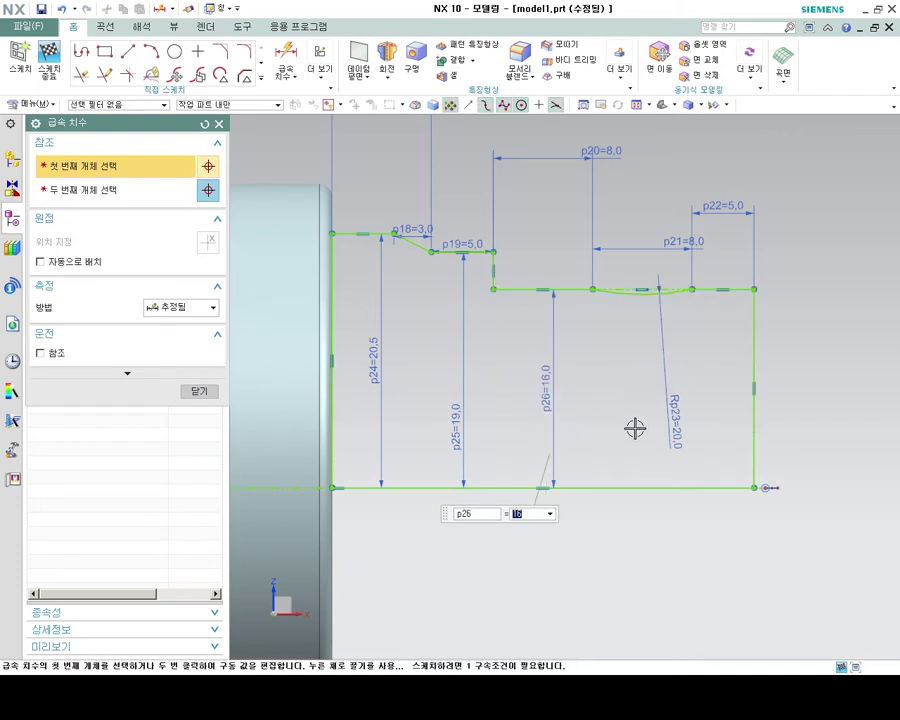
scroll(708, 415, "down", 1)
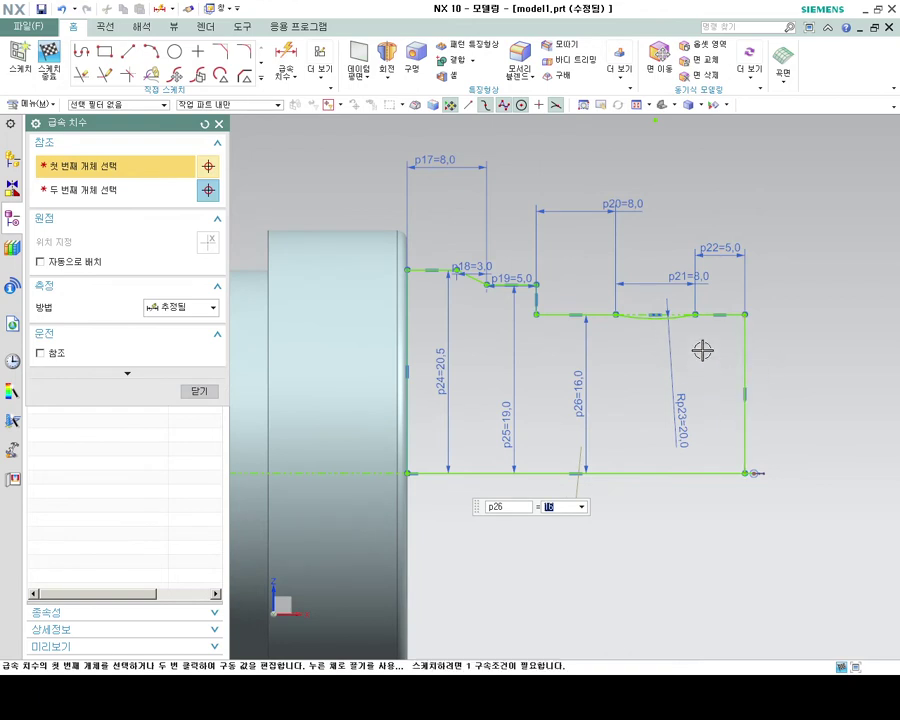
- Finish the sketch and revolve its profile 360° about the bottom line, set to Unite with the shaft
key("Escape")
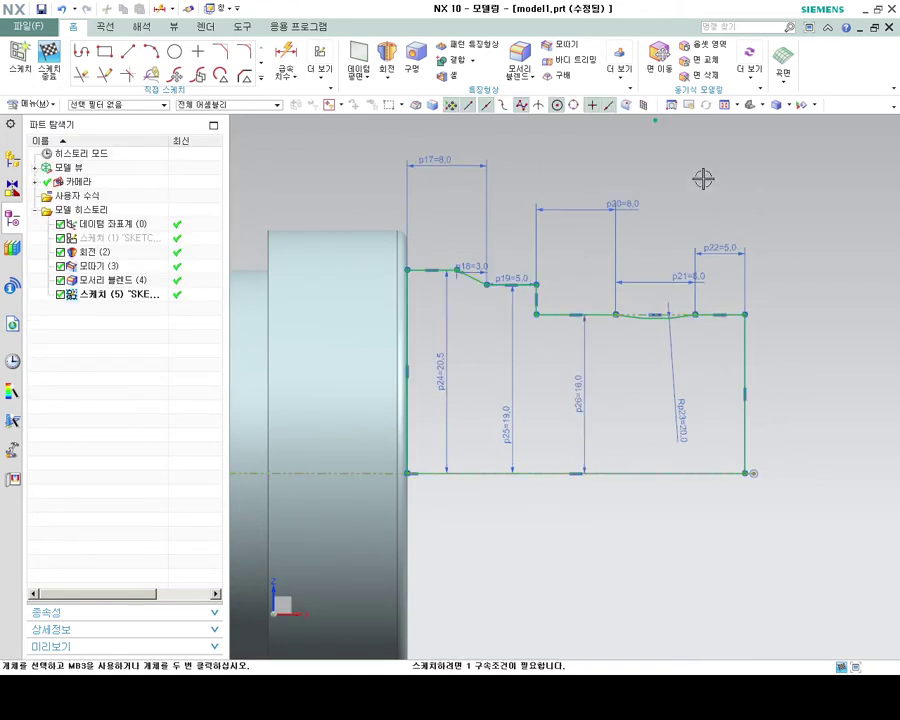
left_click(50, 55)
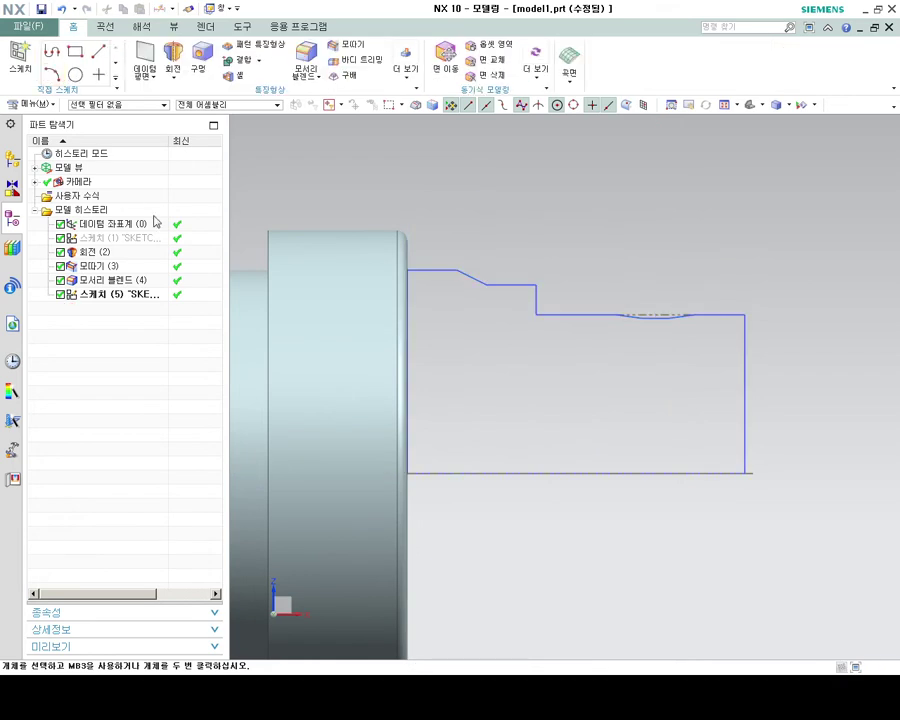
left_click(175, 76)
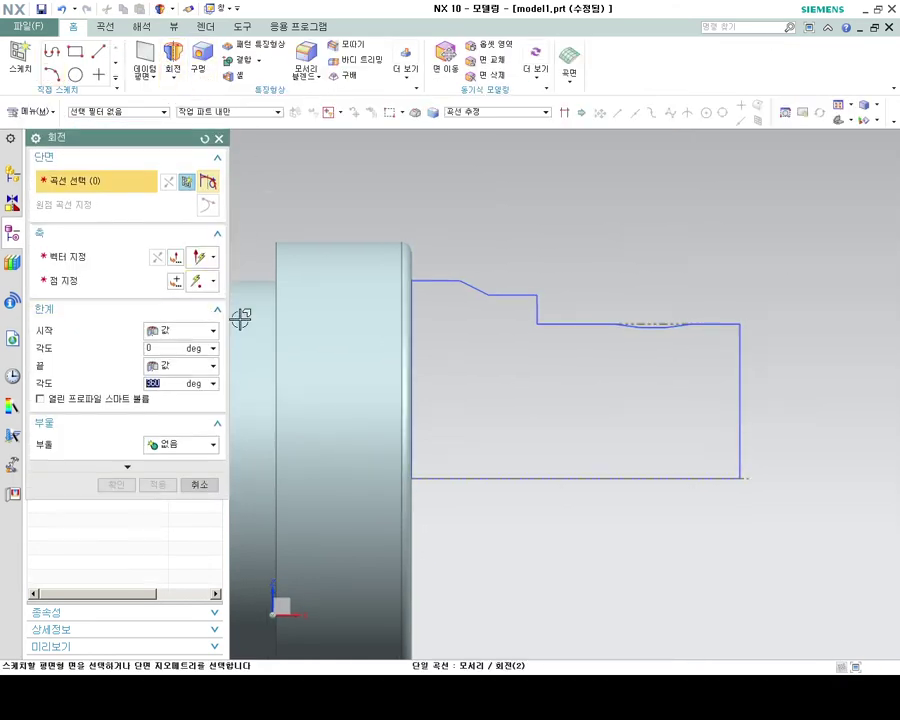
left_click(474, 287)
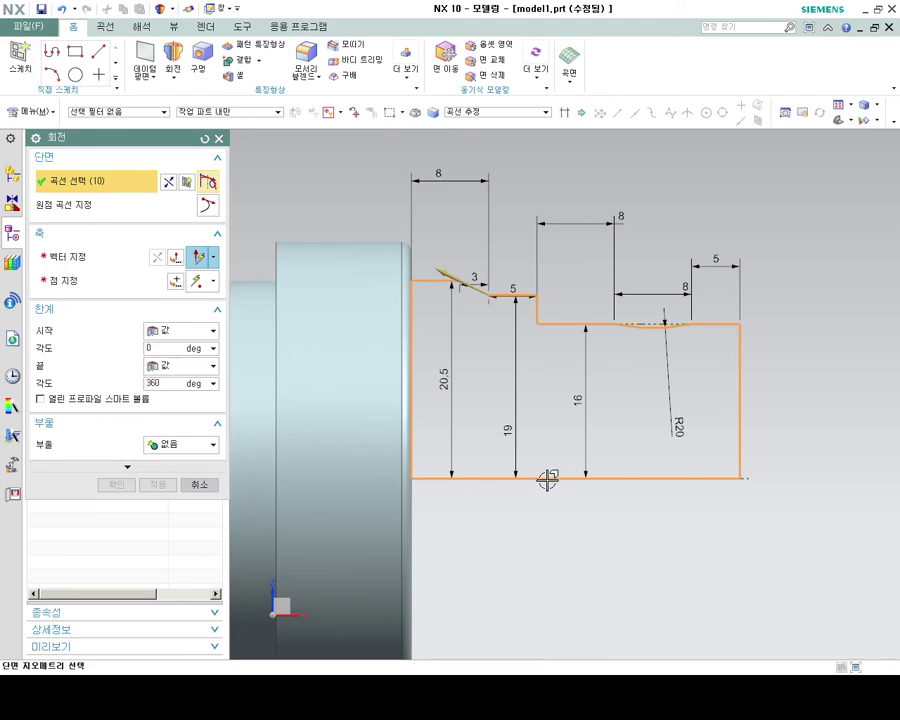
left_click(61, 262)
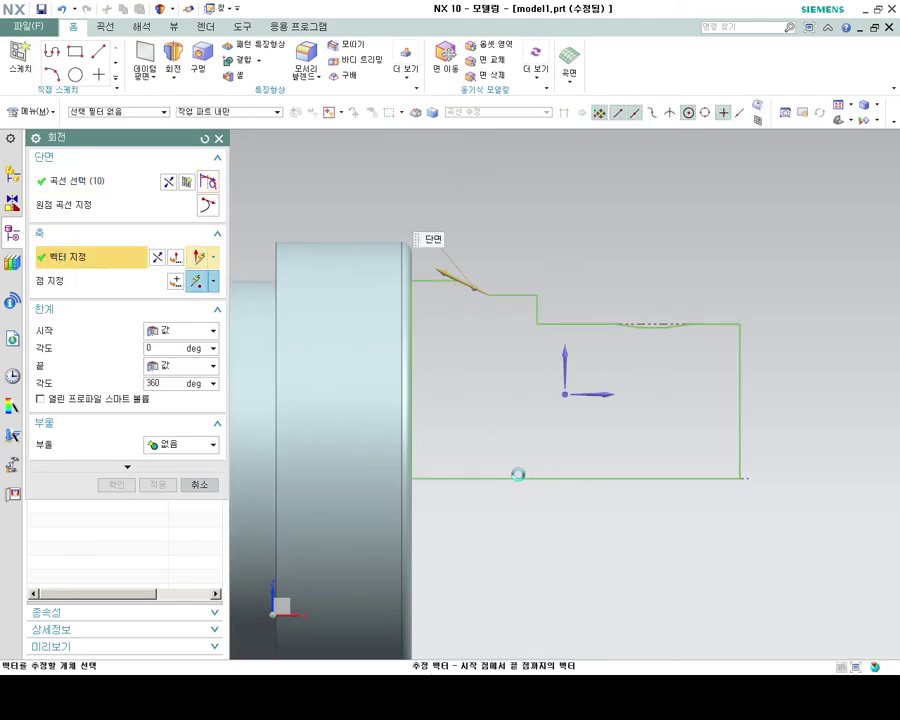
left_click(518, 470)
key("Home")
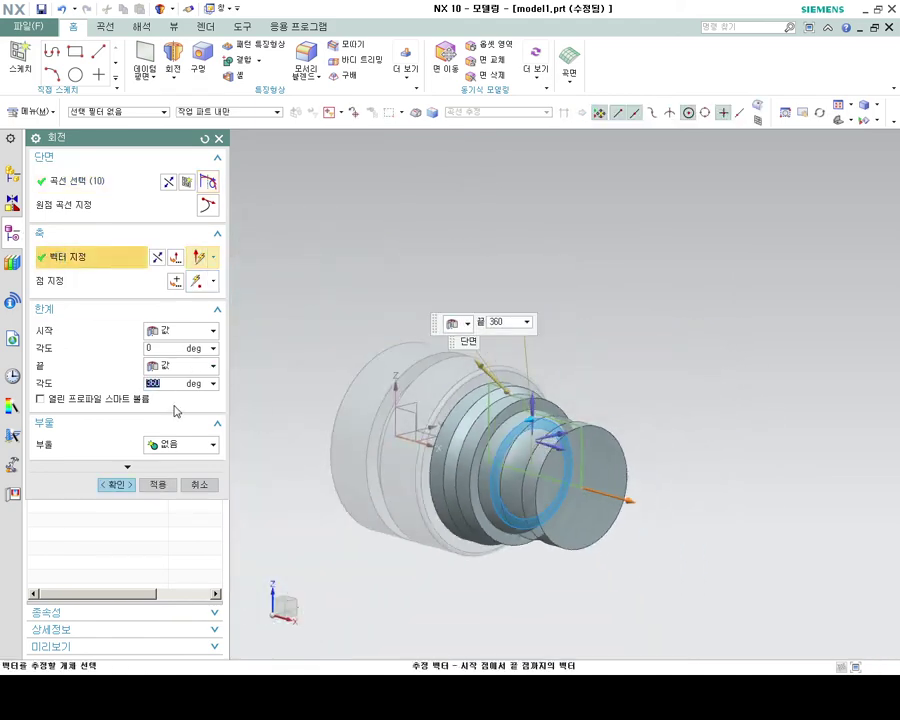
left_click(178, 444)
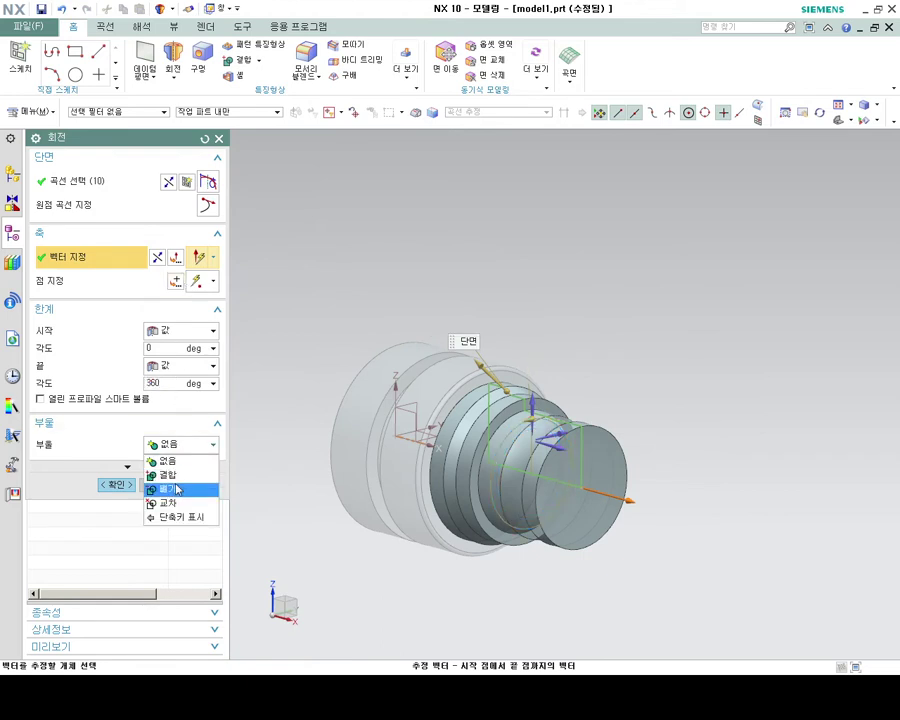
left_click(165, 472)
middle_click_drag(505, 456, 532, 456)
scroll(499, 493, "up", 3)
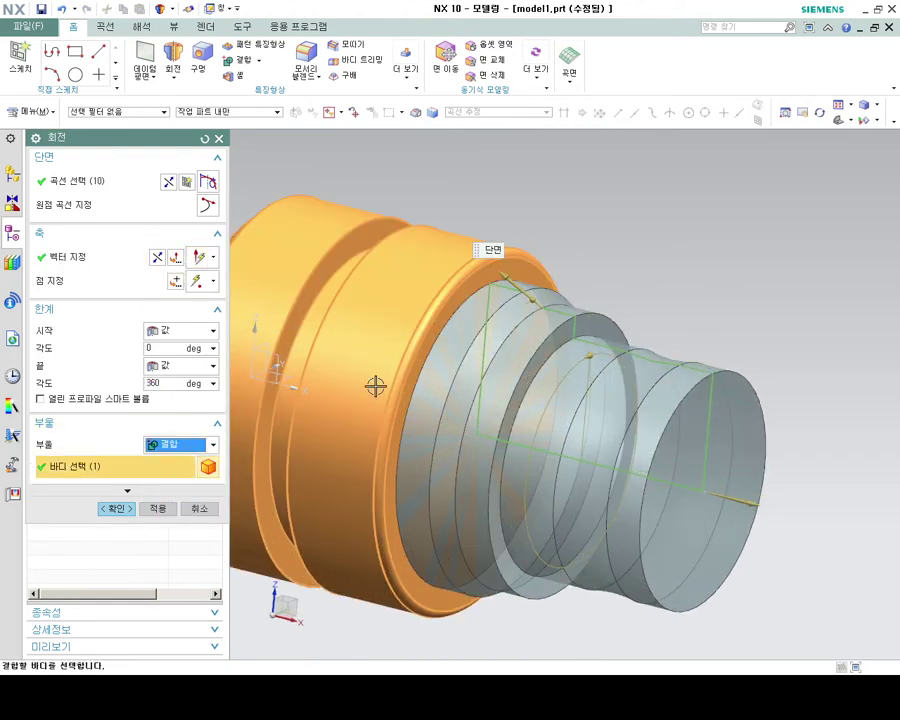
- Create the revolve and hide Sketch (5) in the Part Navigator
left_click(116, 509)
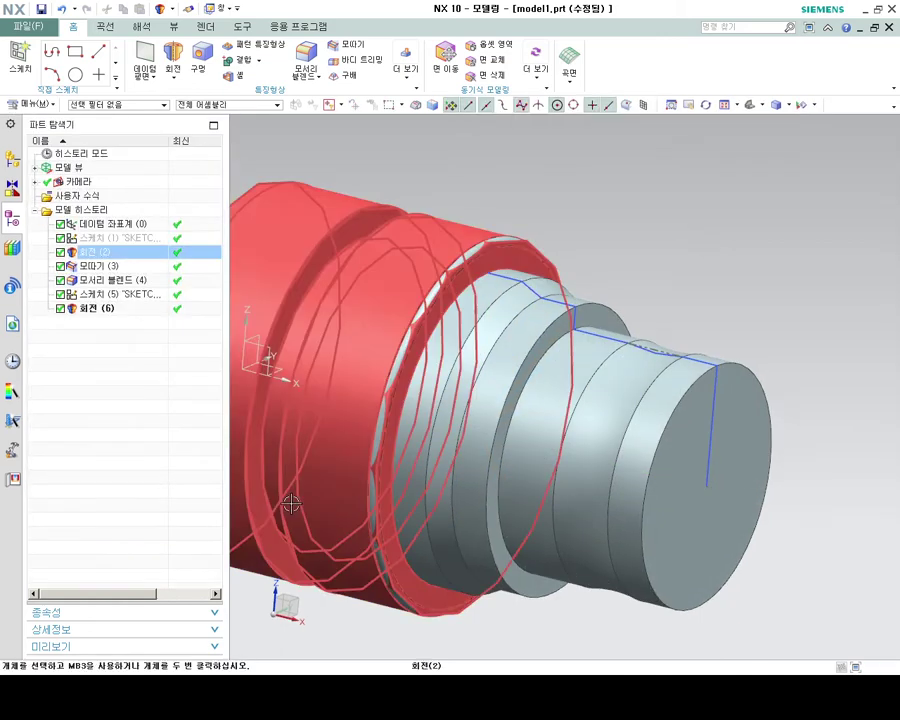
scroll(580, 378, "down", 3)
right_click(175, 294)
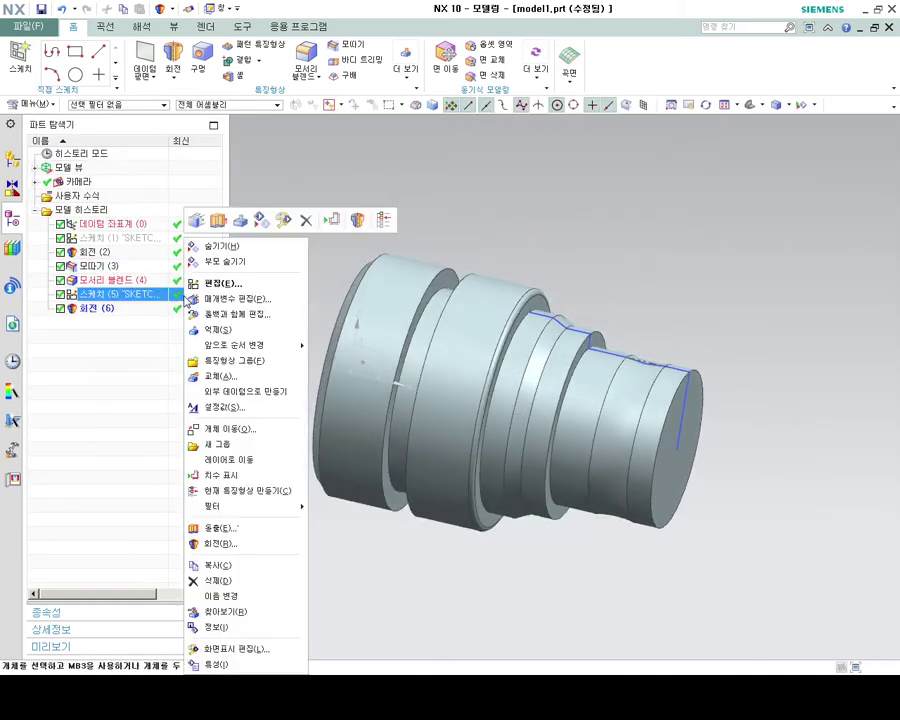
left_click(232, 242)
middle_click_drag(596, 364, 572, 359)
scroll(600, 395, "up", 2)
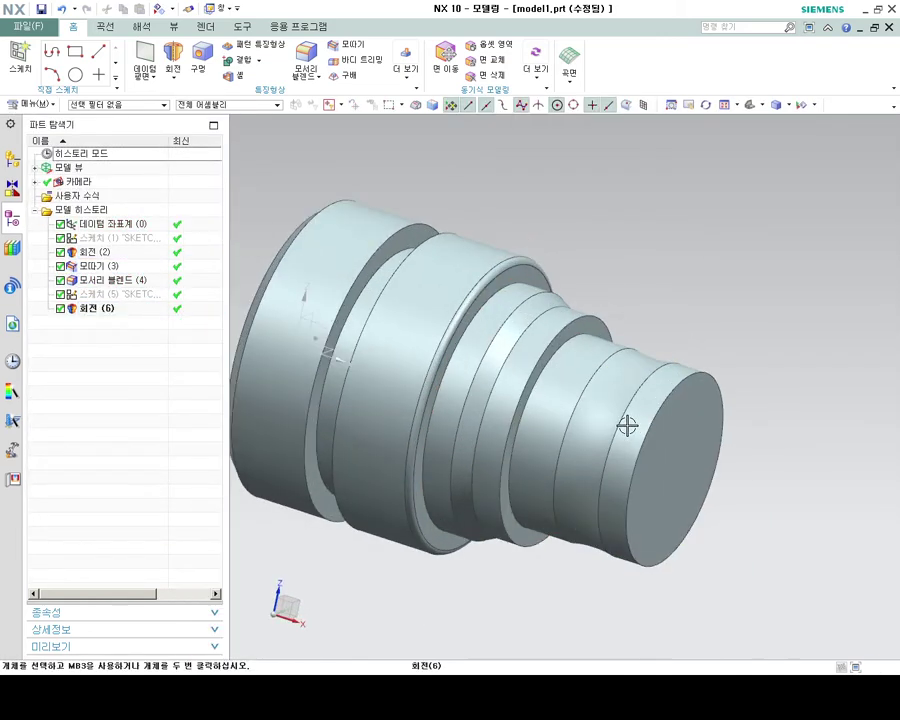
scroll(660, 418, "up", 2)
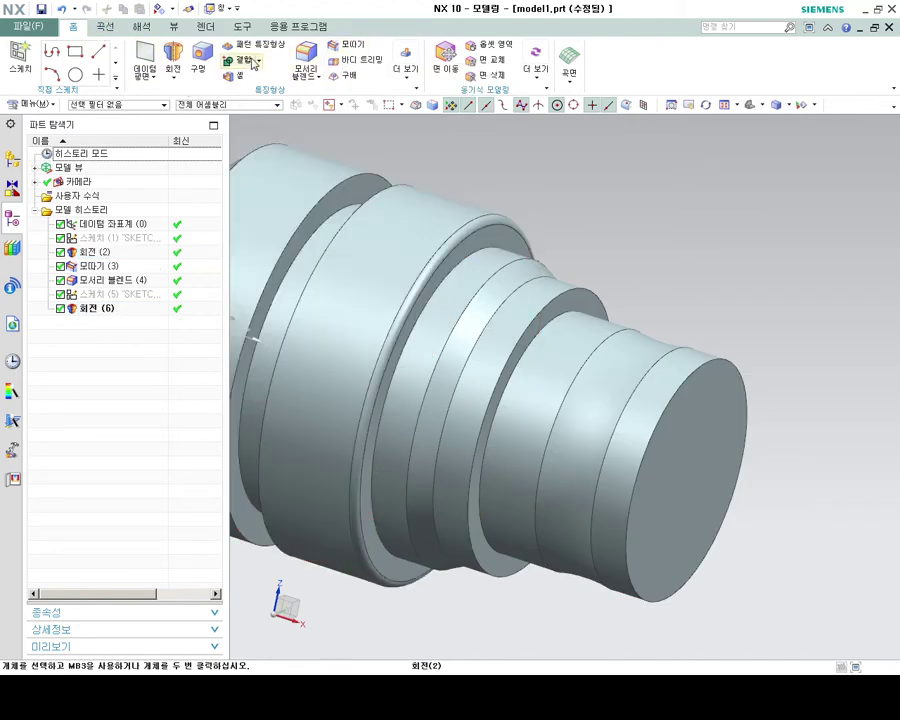
- Edge-blend the groove edge ring at 1.5 mm and the end-face circular edge at 1 mm
left_click(303, 56)
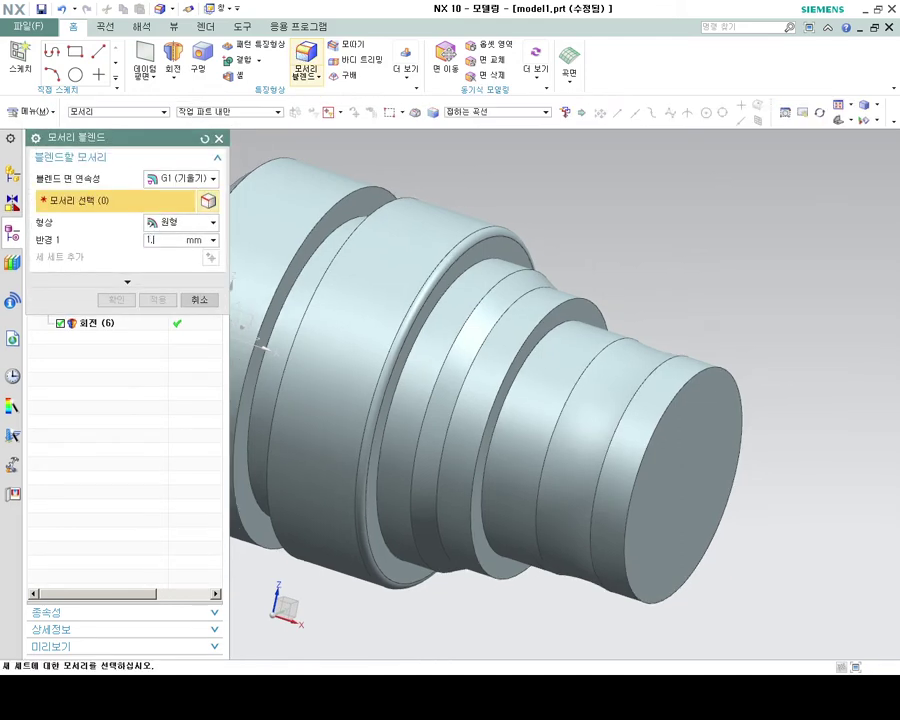
left_click(611, 293)
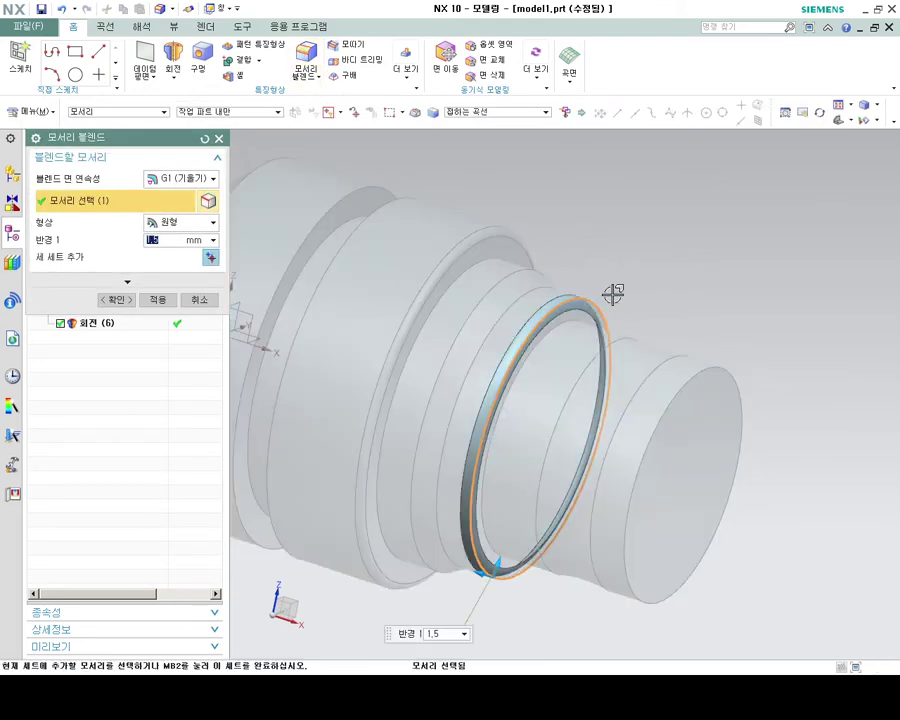
left_click(162, 303)
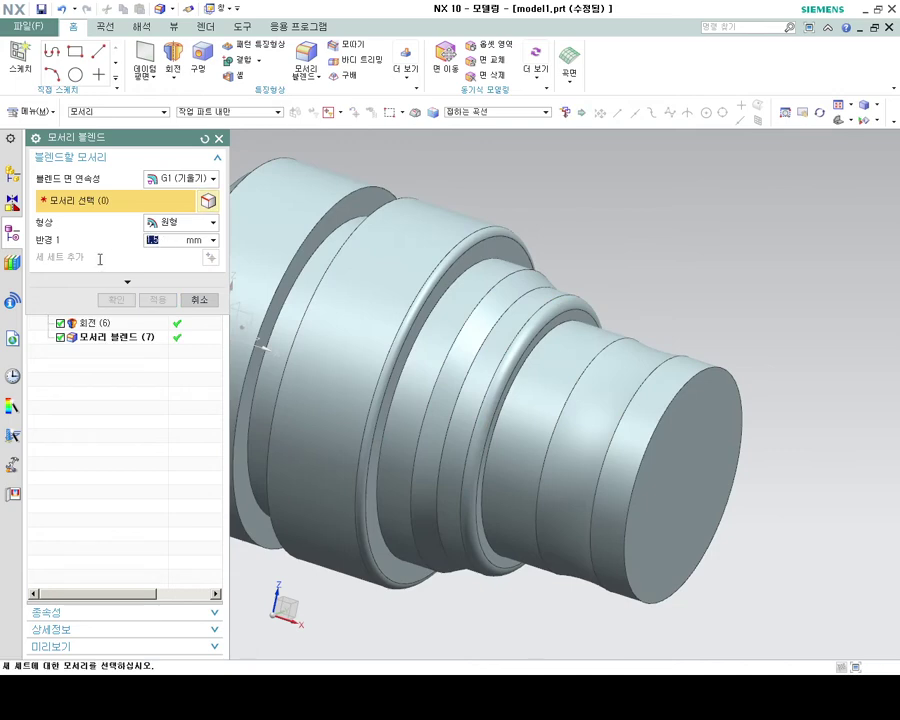
type("1")
left_click(695, 369)
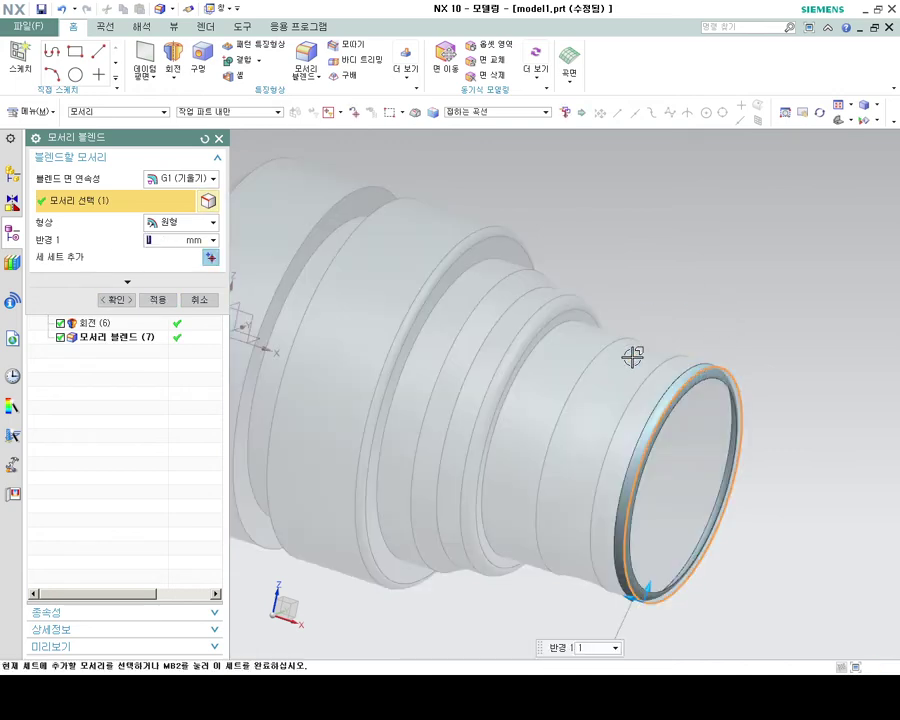
left_click(116, 299)
scroll(680, 436, "down", 3)
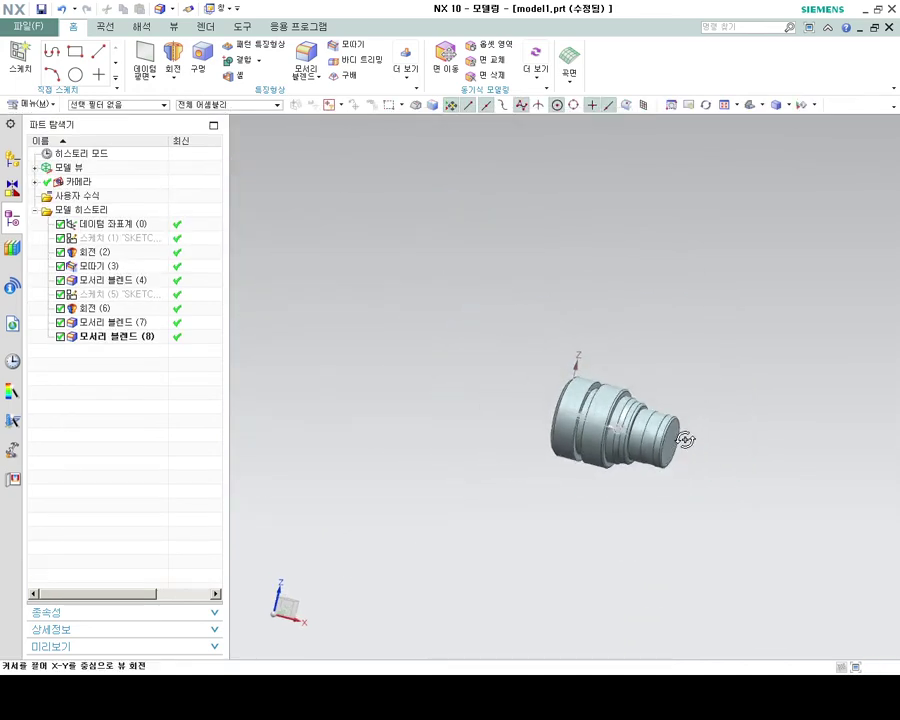
scroll(644, 434, "up", 3)
mouse_move(644, 434)
middle_mouse_down()
mouse_move(731, 437)
mouse_move(668, 428)
mouse_move(729, 494)
middle_mouse_up()
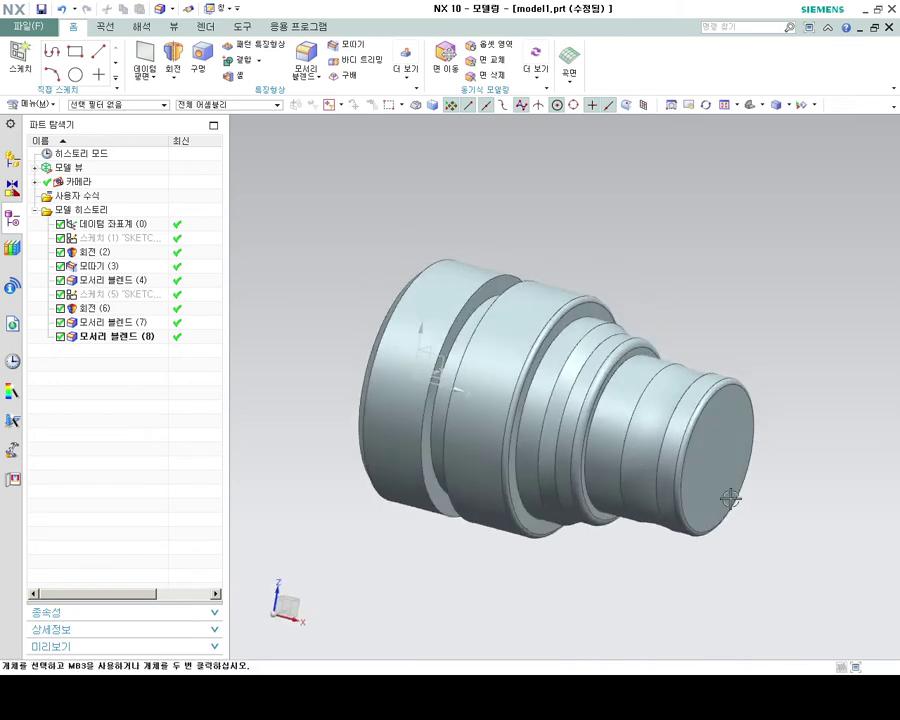
- Start a new sketch on the chosen plane
left_click(22, 62)
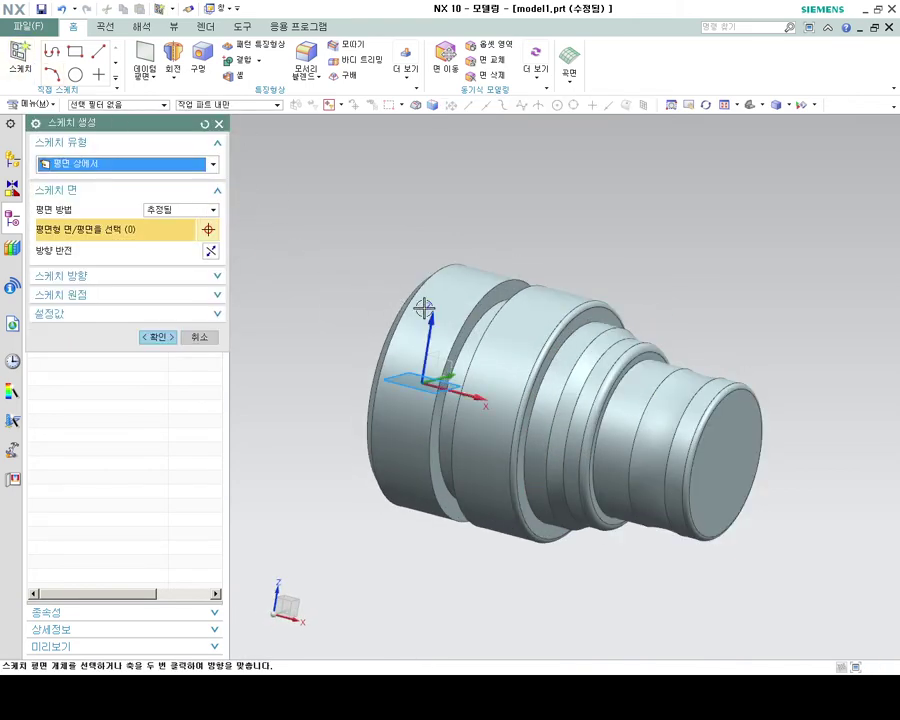
scroll(598, 148, "up", 3)
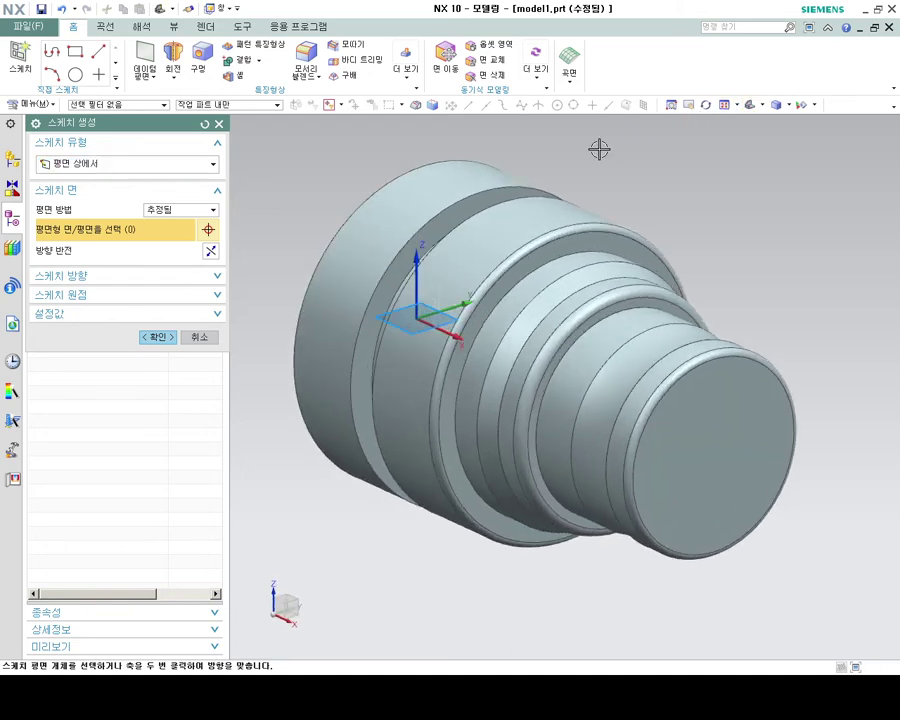
left_click(436, 298)
left_click(157, 337)
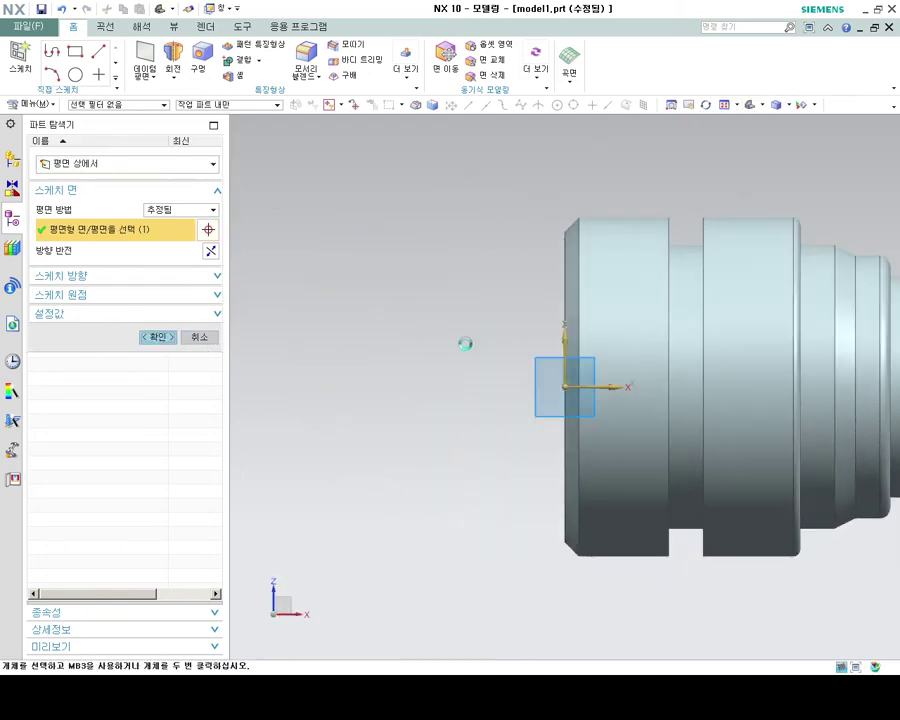
scroll(728, 340, "up", 3)
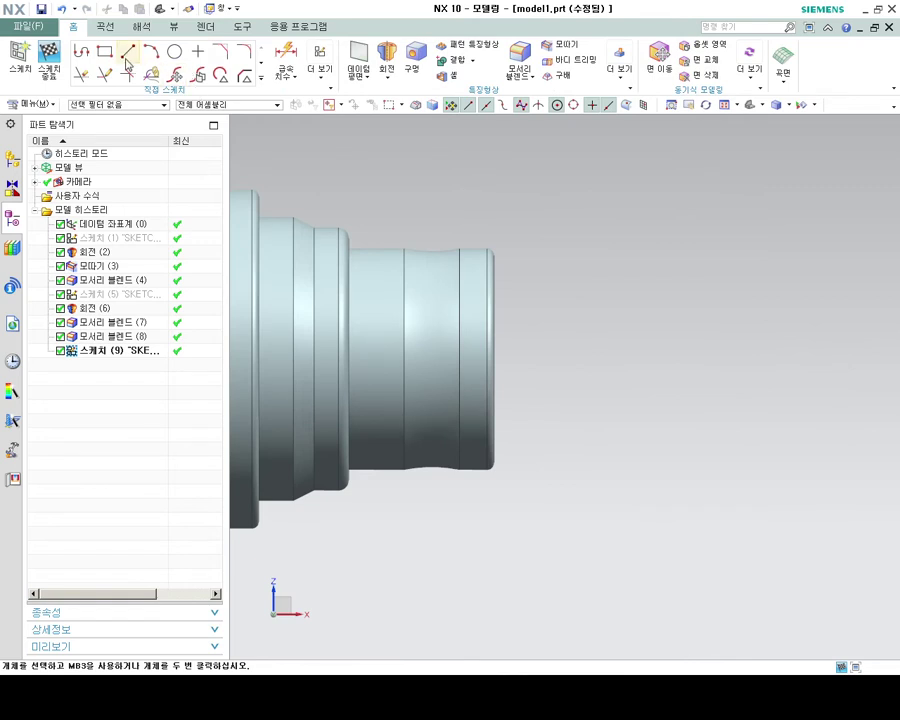
- Draw a horizontal line from the sketch origin along the axis and convert it to a reference line
left_click(127, 51)
scroll(338, 193, "down", 3)
scroll(270, 200, "down", 2)
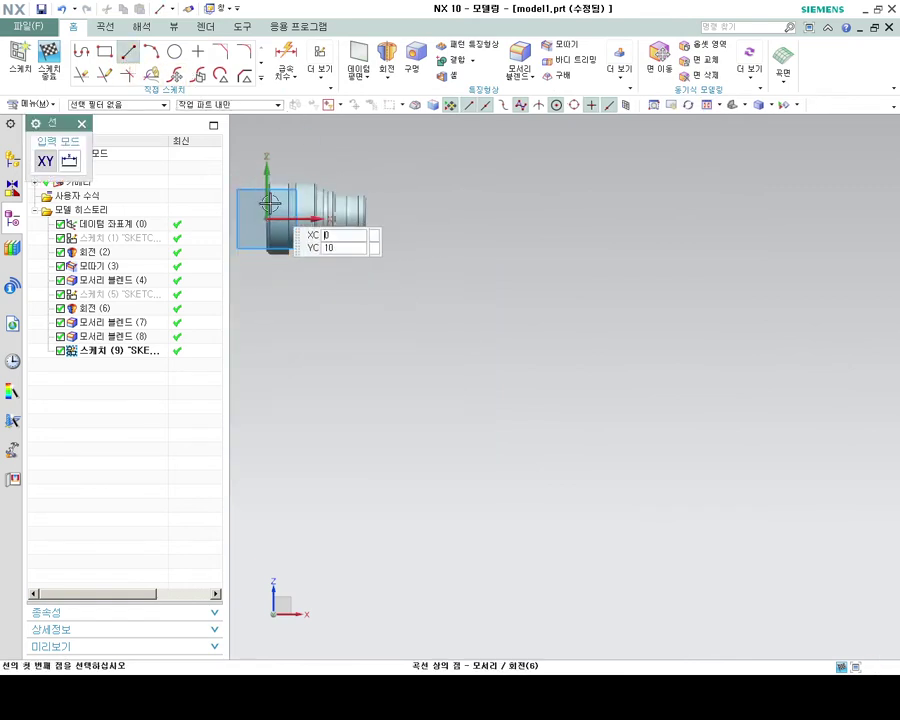
scroll(287, 203, "up", 2)
left_click(268, 241)
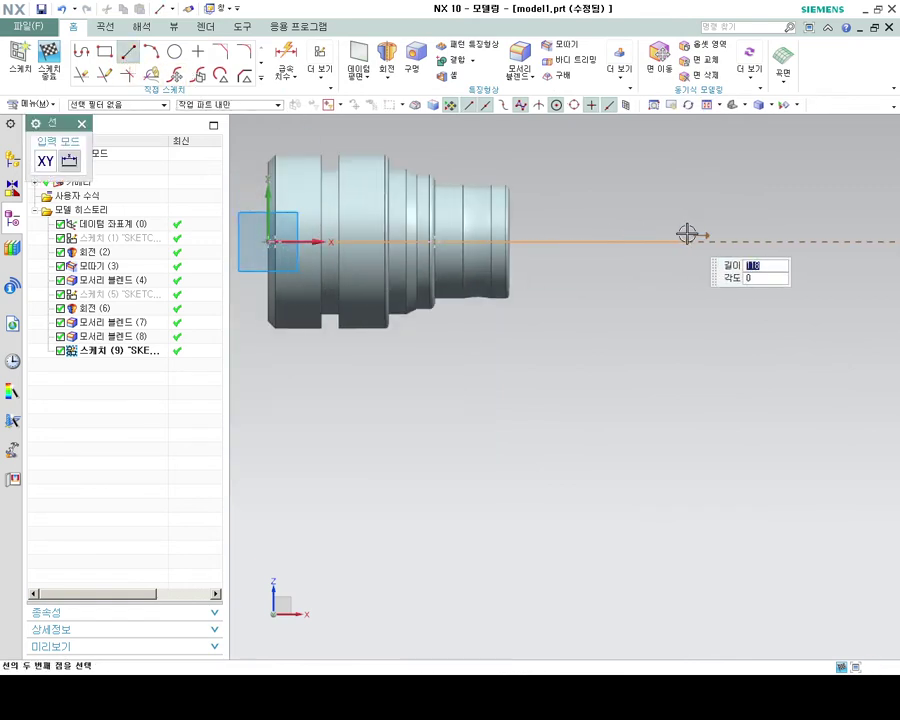
left_click(686, 236)
key("Escape")
left_click(602, 241)
left_click(624, 186)
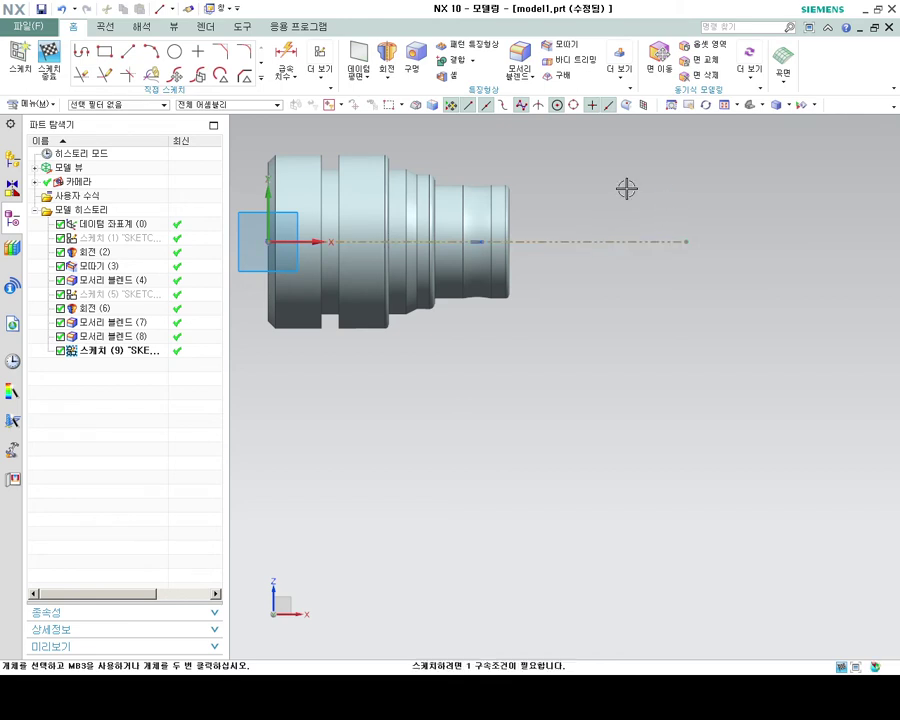
scroll(546, 179, "up", 2)
scroll(546, 179, "up", 1)
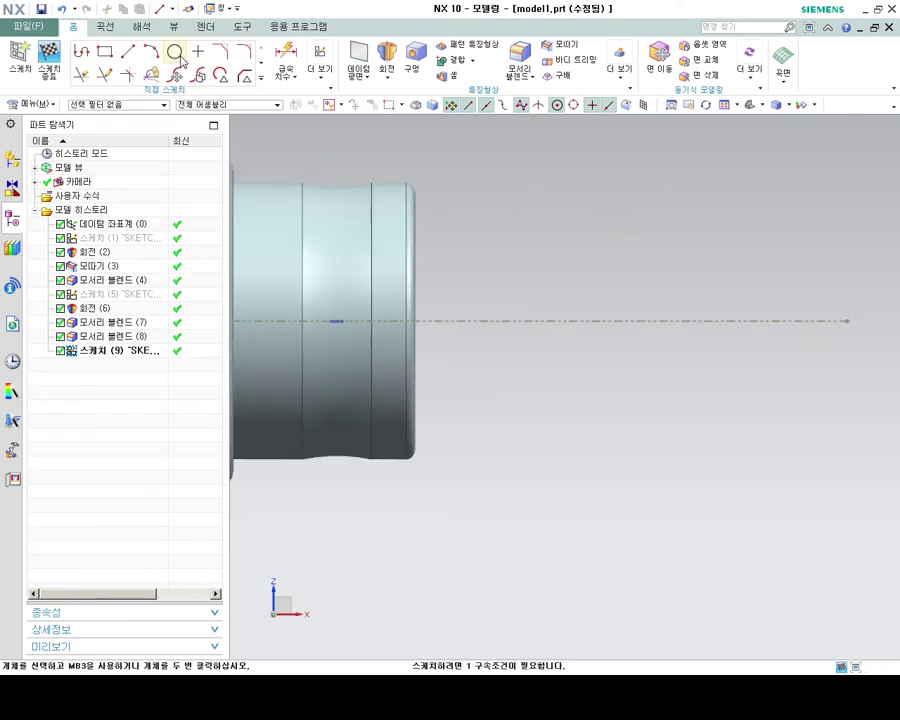
- Start the profile on the axis at the end face, rising to the top edge and running along it
left_click(90, 56)
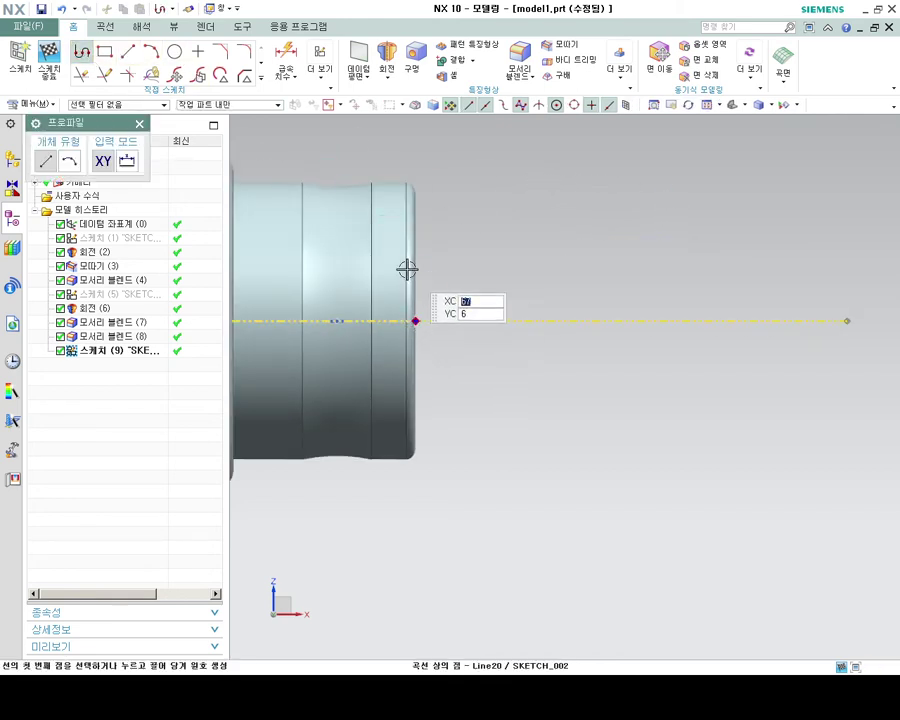
scroll(410, 316, "up", 3)
scroll(412, 320, "up", 4)
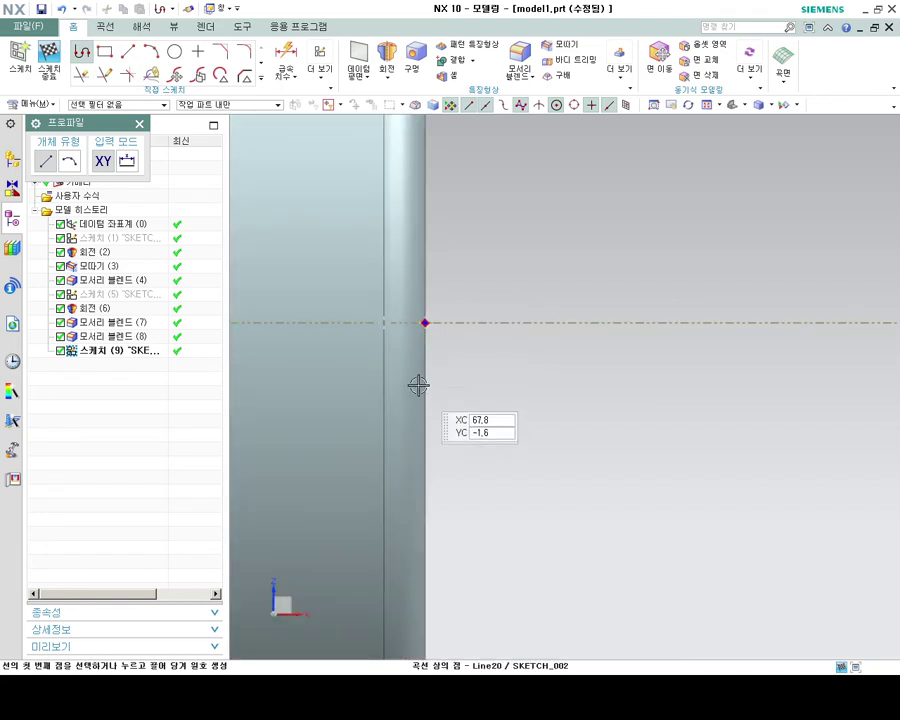
left_click(423, 321)
scroll(432, 218, "down", 4)
scroll(432, 210, "down", 3)
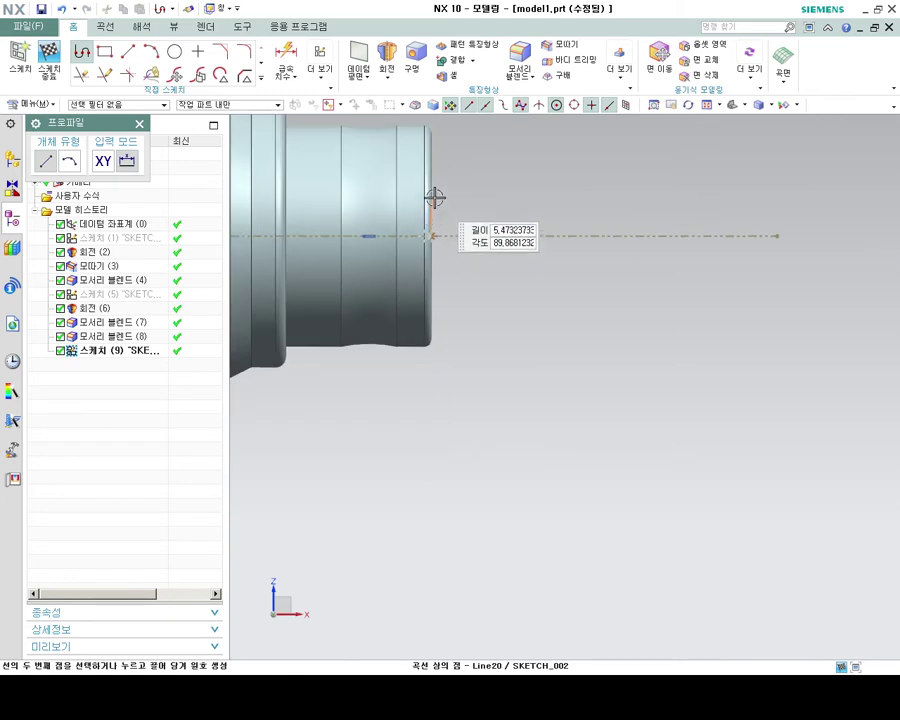
scroll(425, 165, "up", 2)
left_click(426, 142)
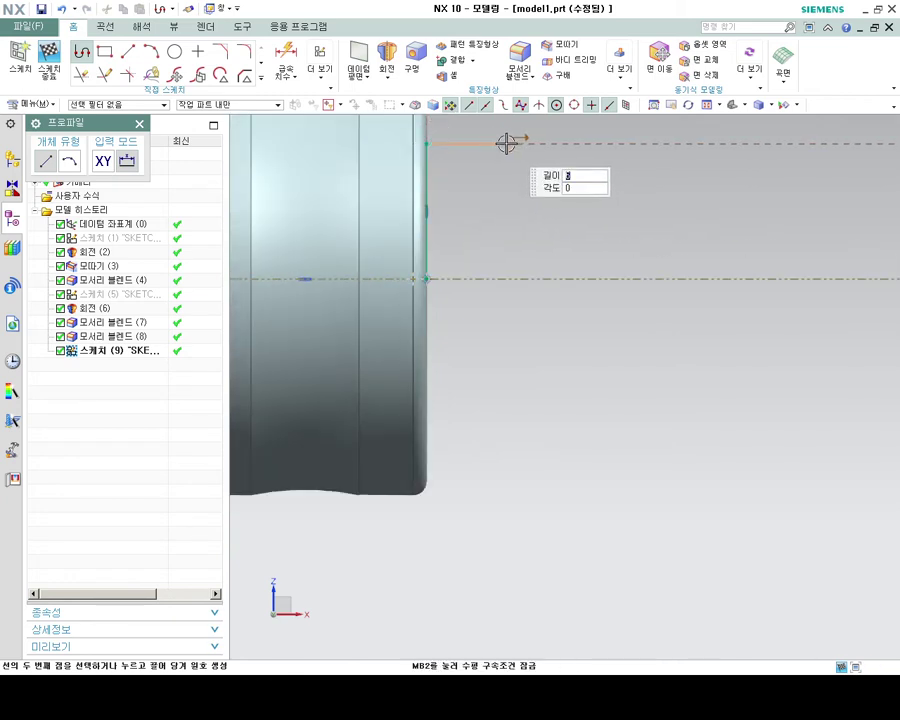
left_click(568, 143)
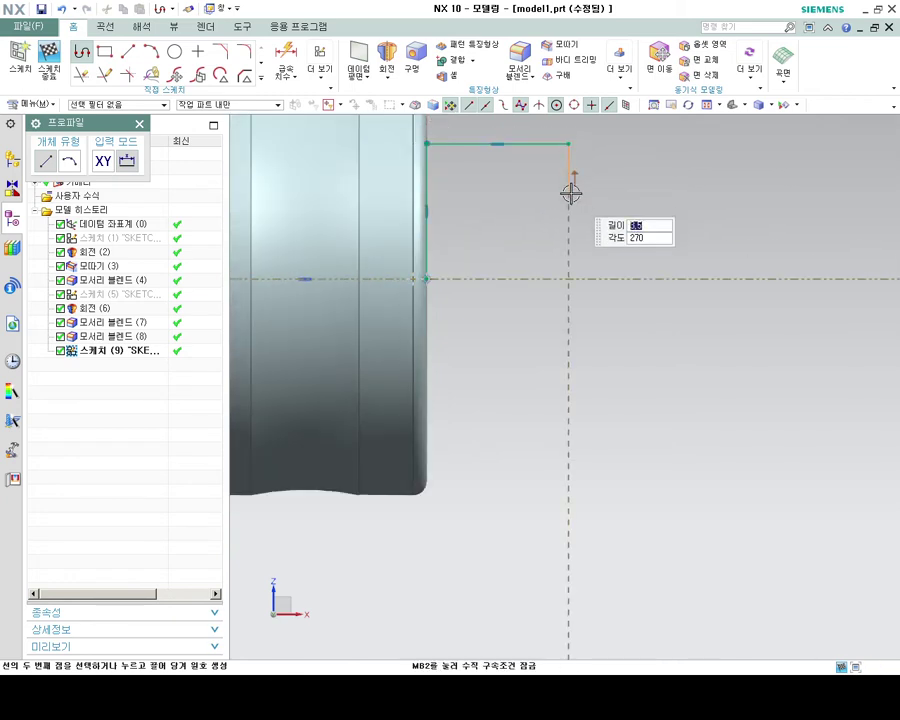
- Add the groove notch and smaller step, then close the outline down and back along the centerline
left_click(568, 190)
left_click(622, 190)
left_click(622, 167)
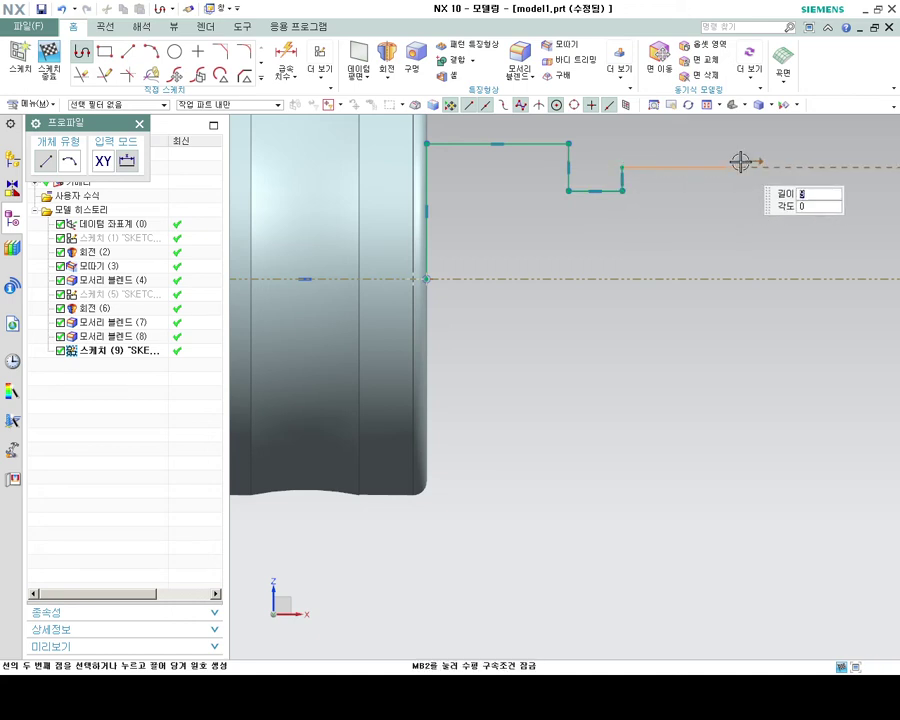
left_click(764, 167)
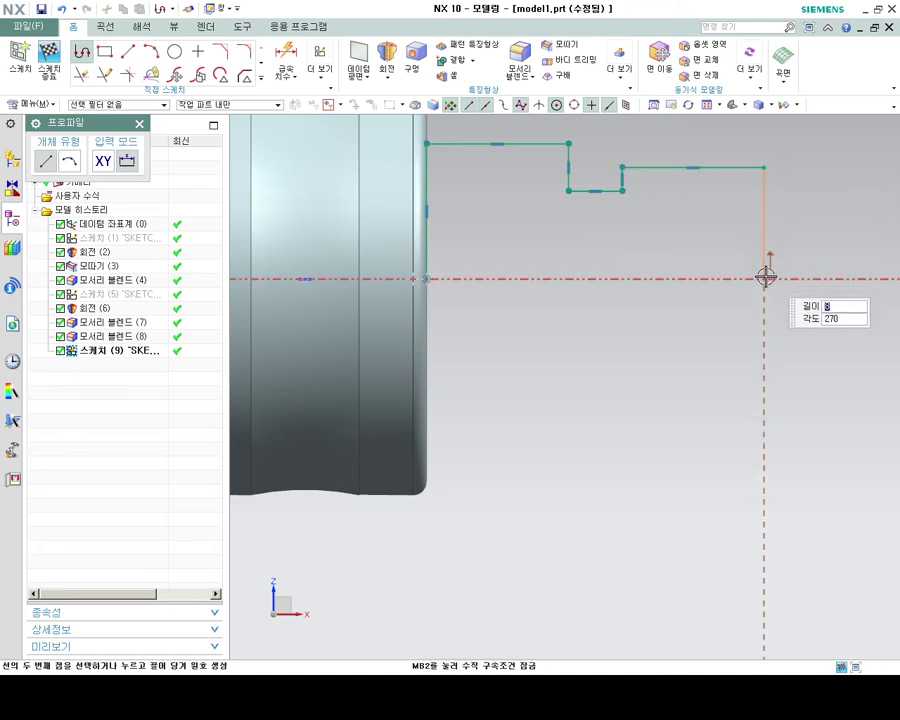
left_click(764, 278)
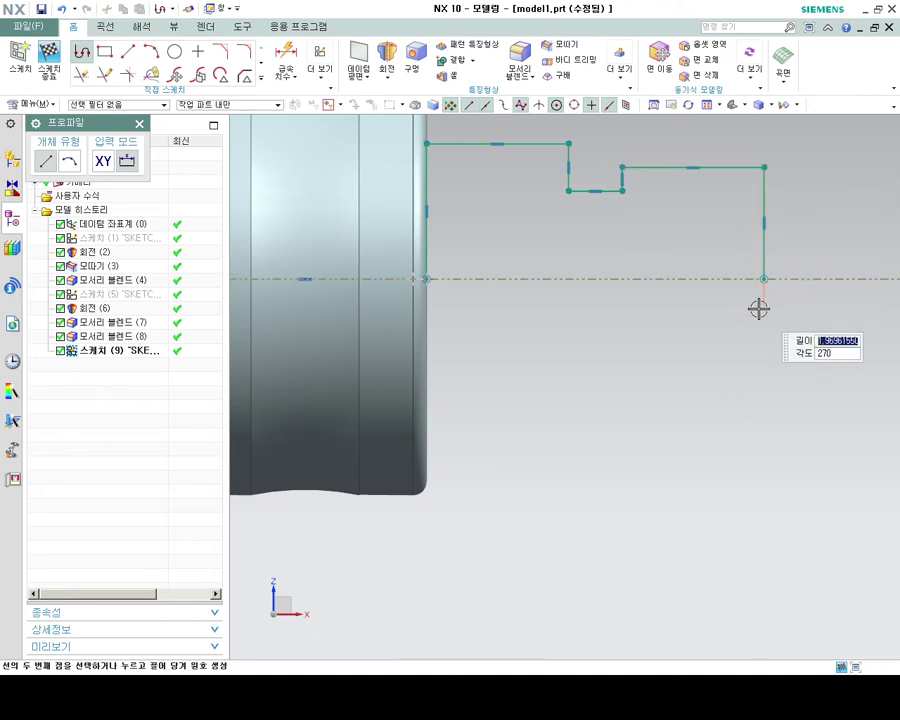
left_click(427, 278)
key("Escape")
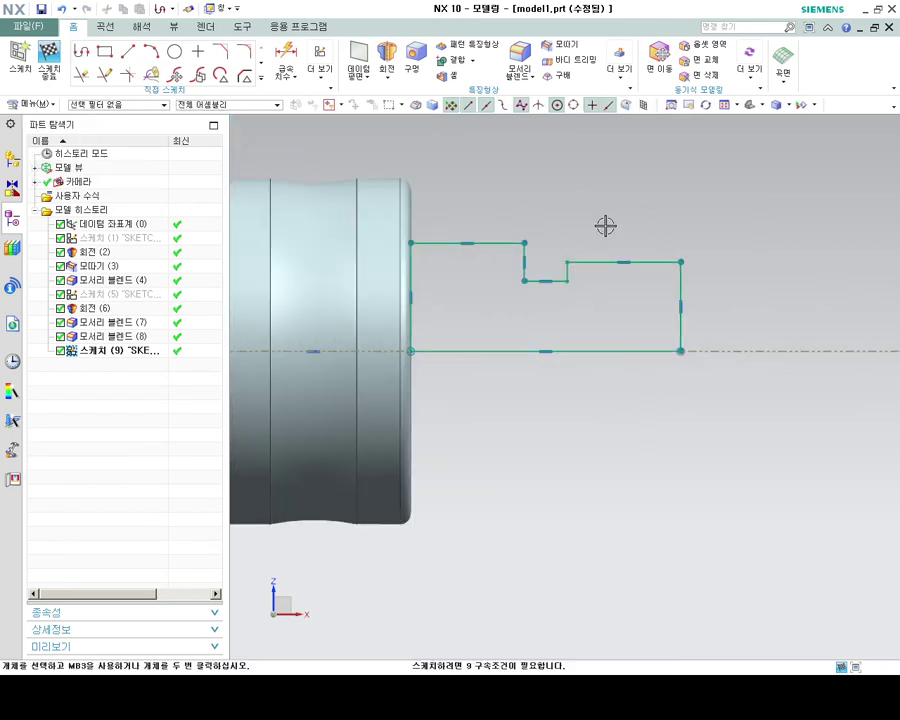
left_click(286, 52)
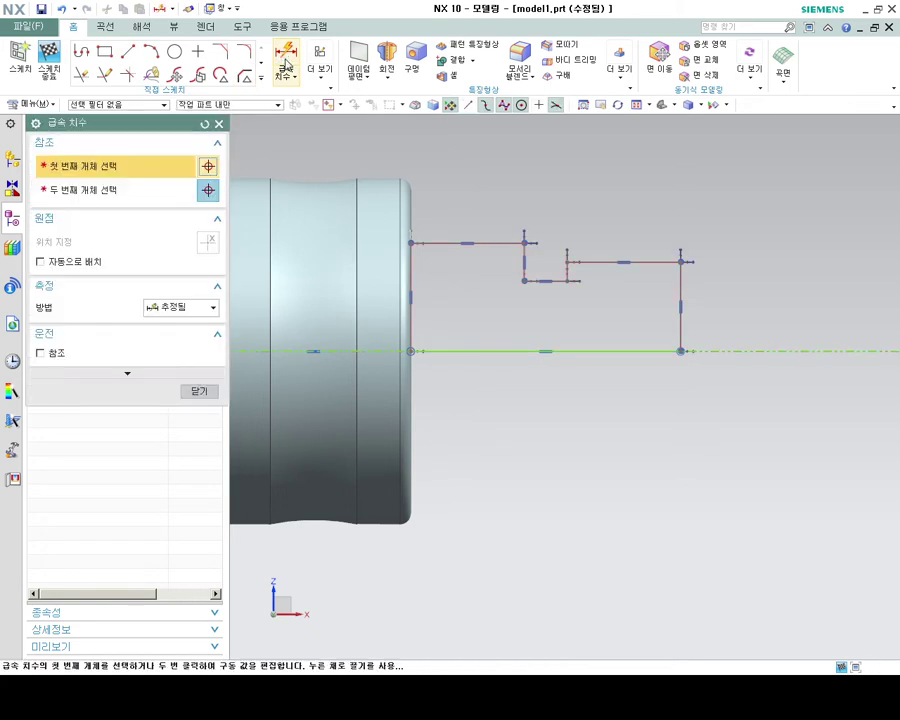
- Dimension the first step length as 14 and the groove width as 4
left_click(447, 245)
left_click(444, 176)
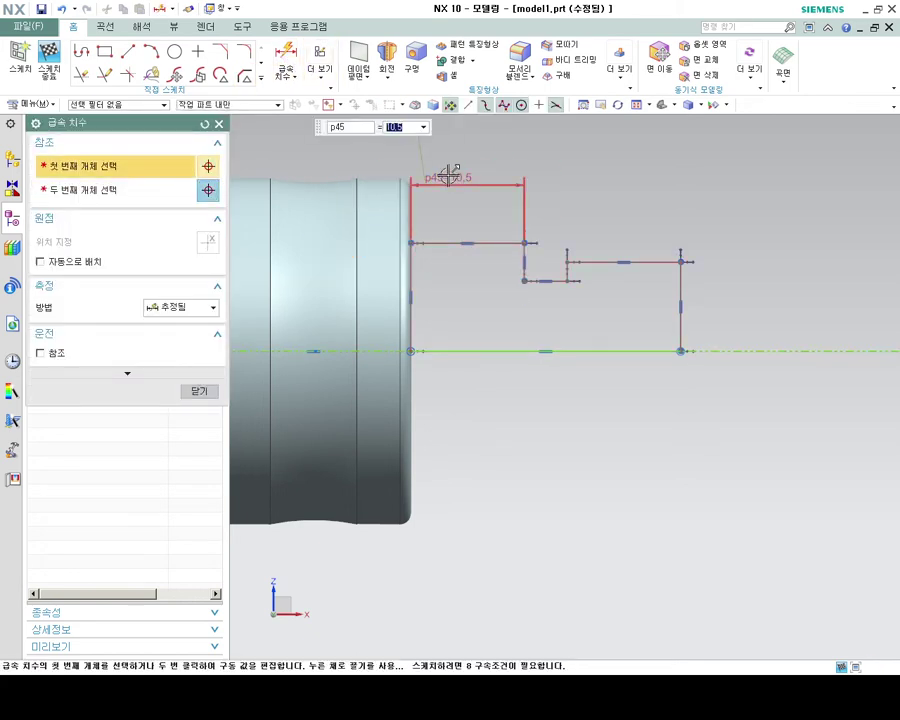
type("14")
key("Return")
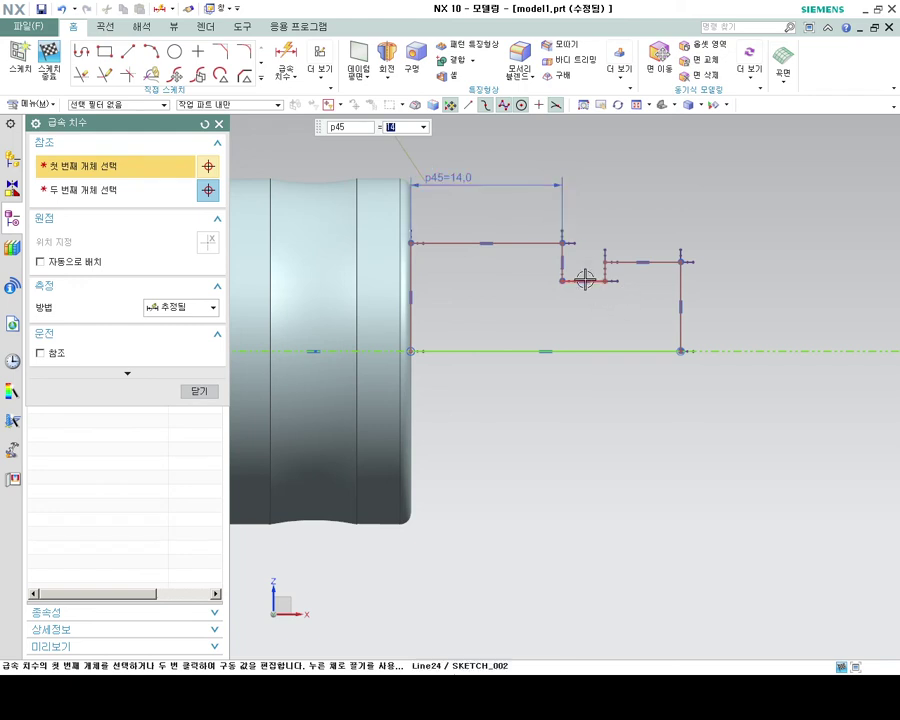
left_click(582, 280)
left_click(586, 309)
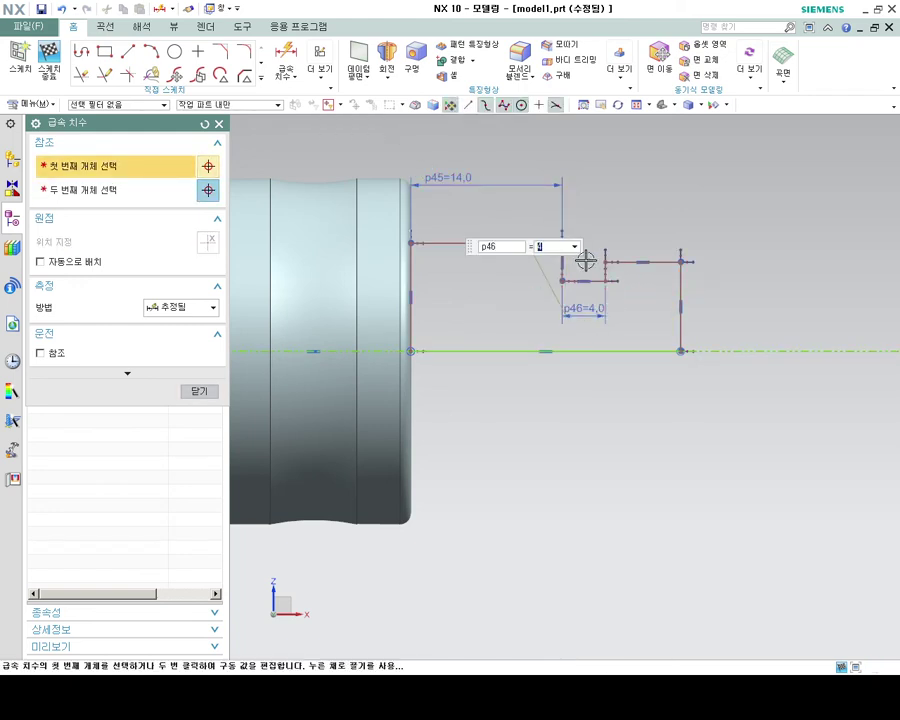
middle_click(584, 305)
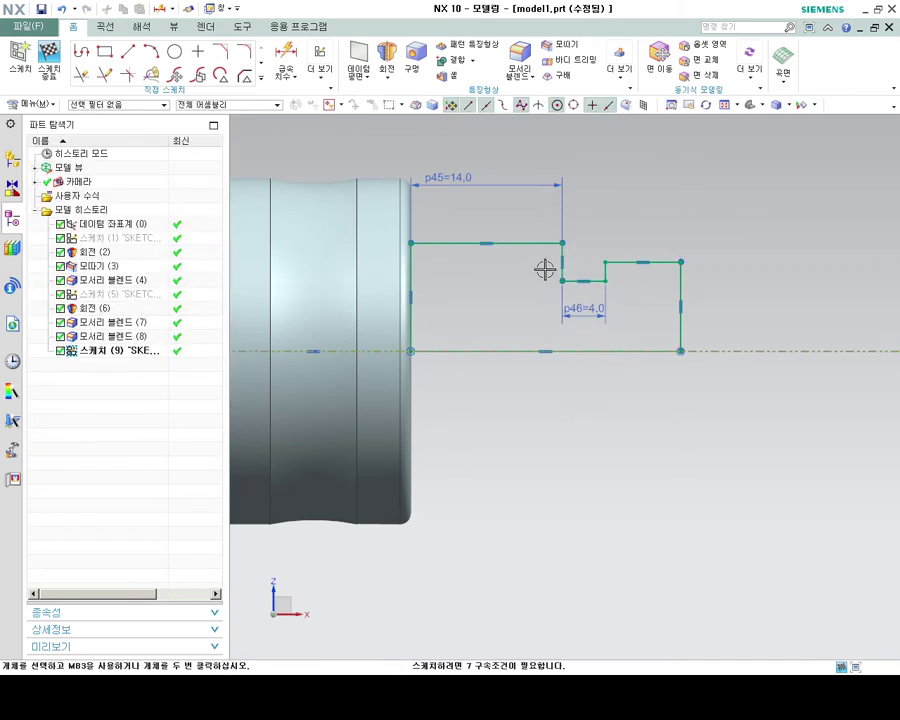
left_click(562, 261)
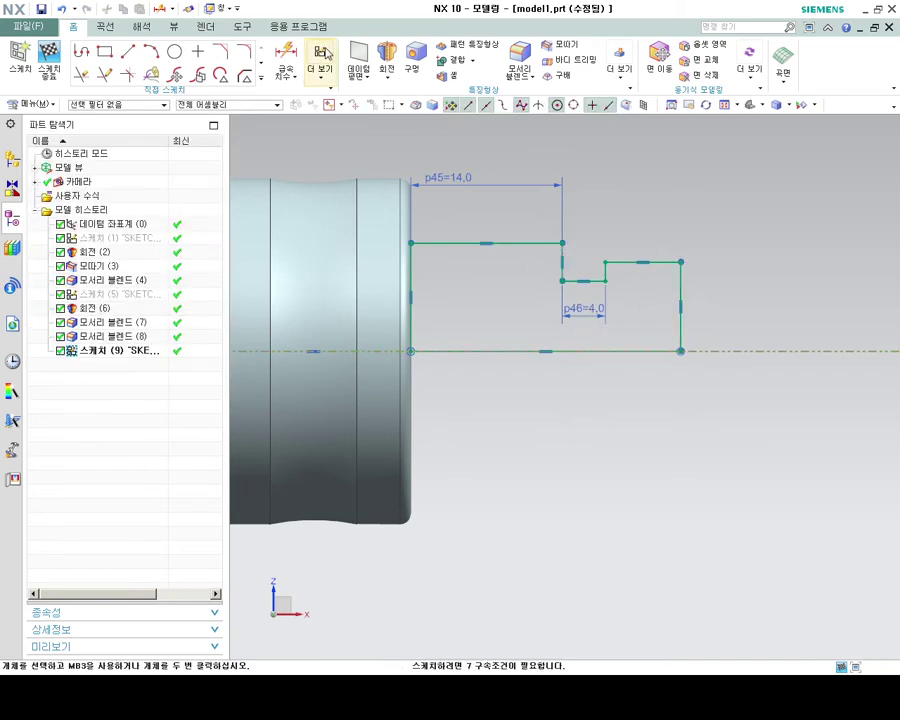
- Dimension the last step length as 16, from the groove's left edge to the profile's right end
left_click(286, 55)
left_click(561, 252)
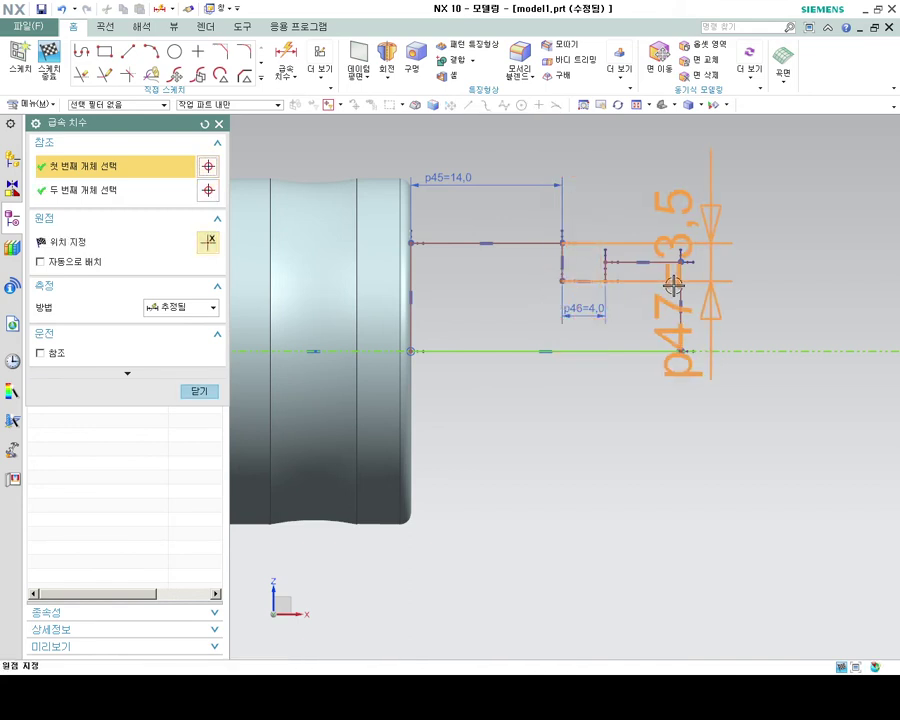
left_click(683, 279)
left_click(624, 177)
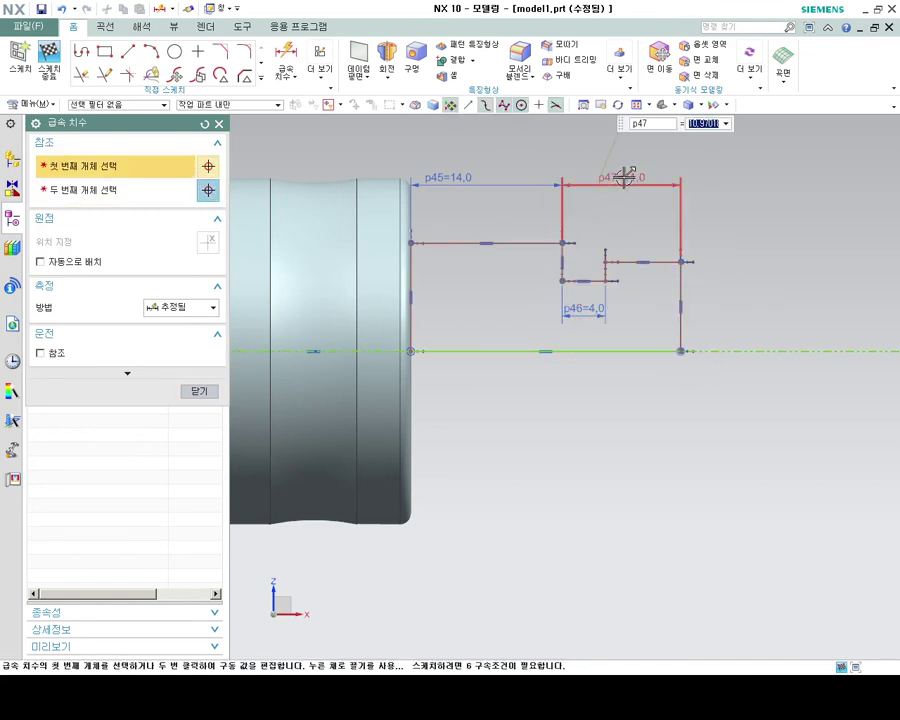
type("6")
key("Return")
key("Escape")
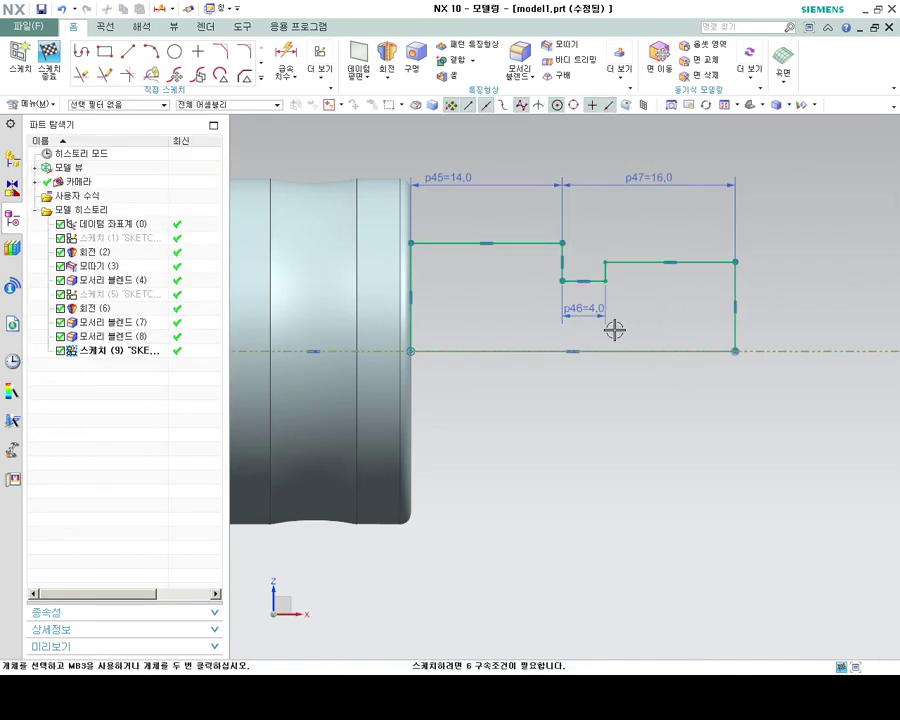
left_click(608, 320)
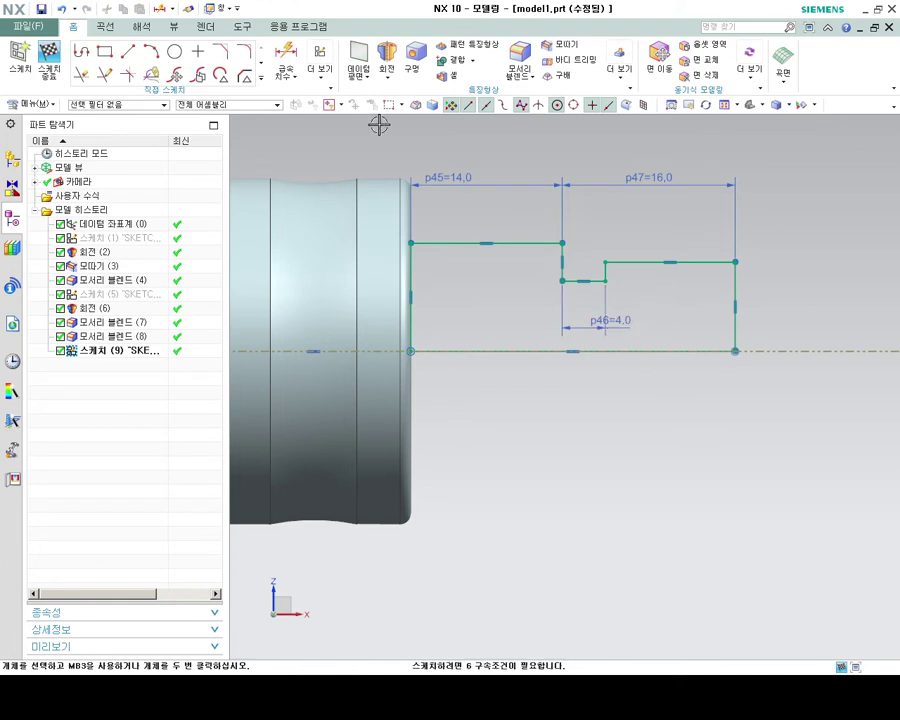
- Add the vertical height dimension p48 from the top-right line to the centerline
left_click(285, 55)
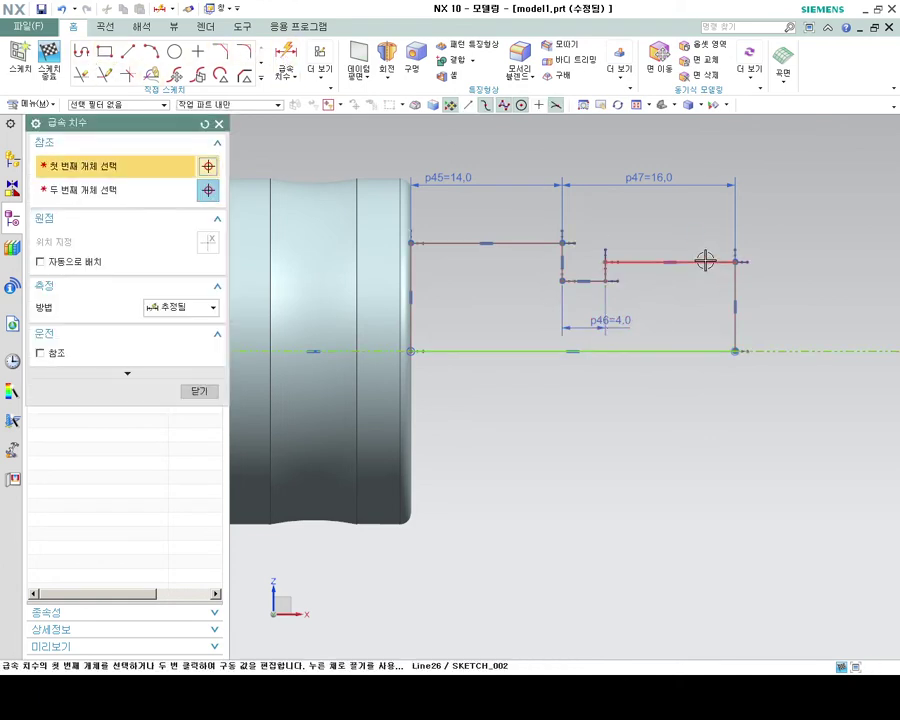
left_click(700, 262)
left_click(697, 351)
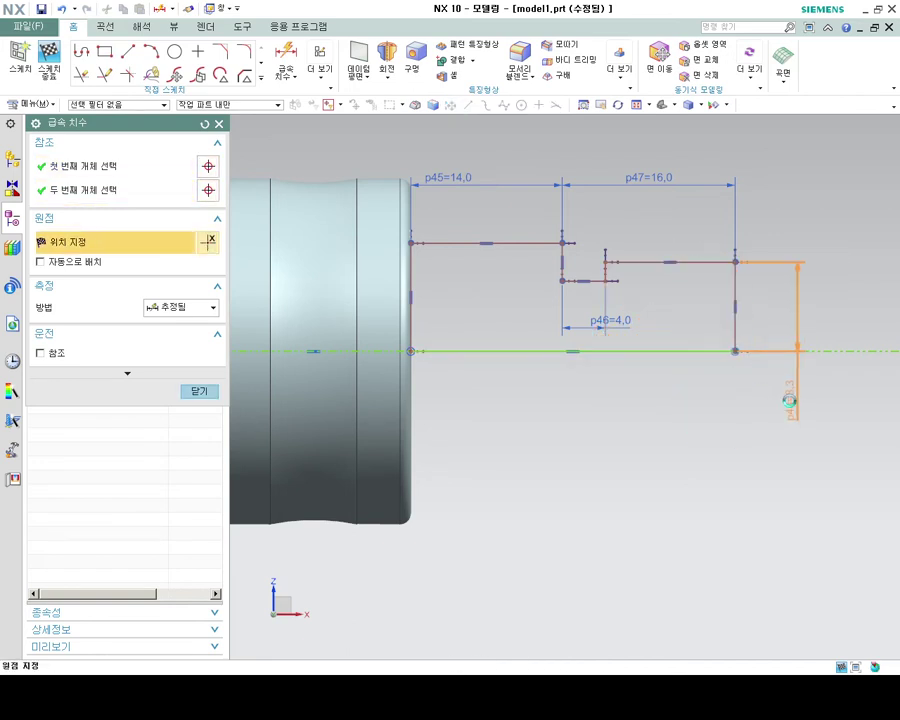
left_click(789, 400)
type("2")
key("Return")
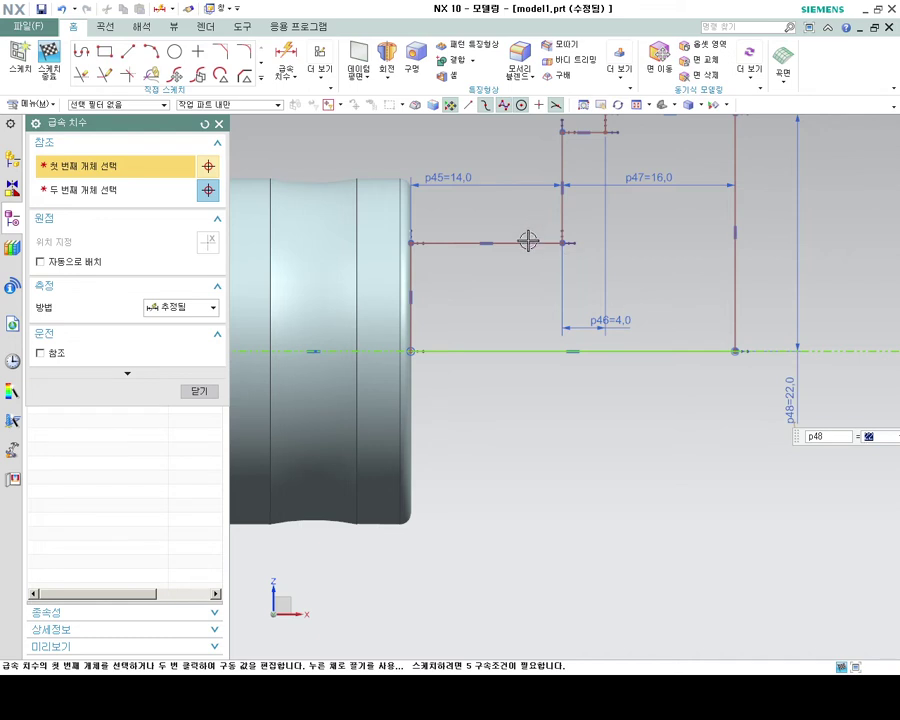
scroll(526, 244, "up", 1)
- Edit the existing height dimension p48 to 12
double_click(742, 362)
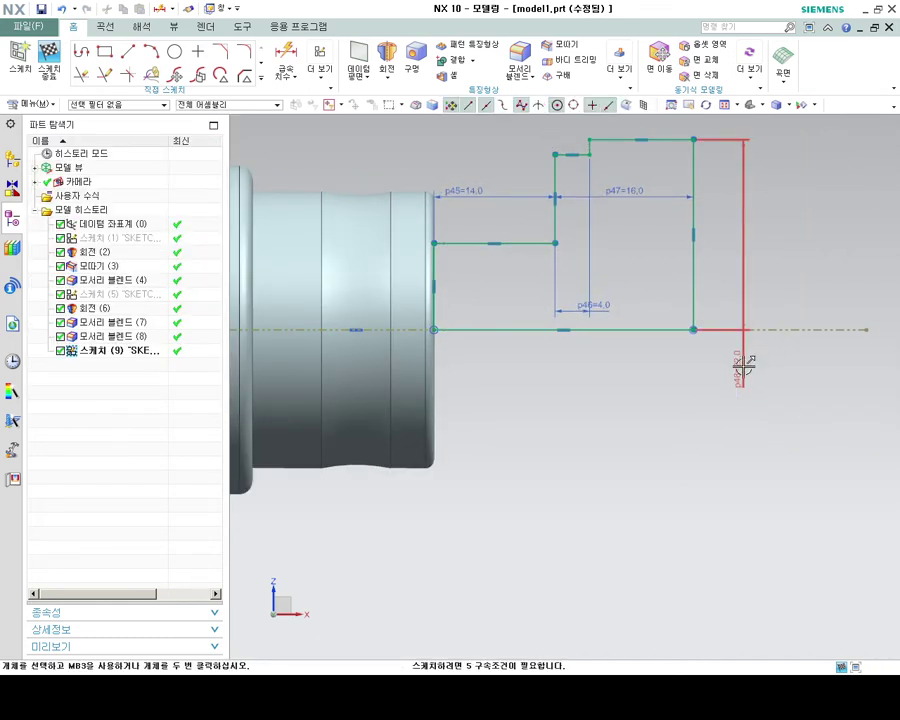
type("12")
key("Return")
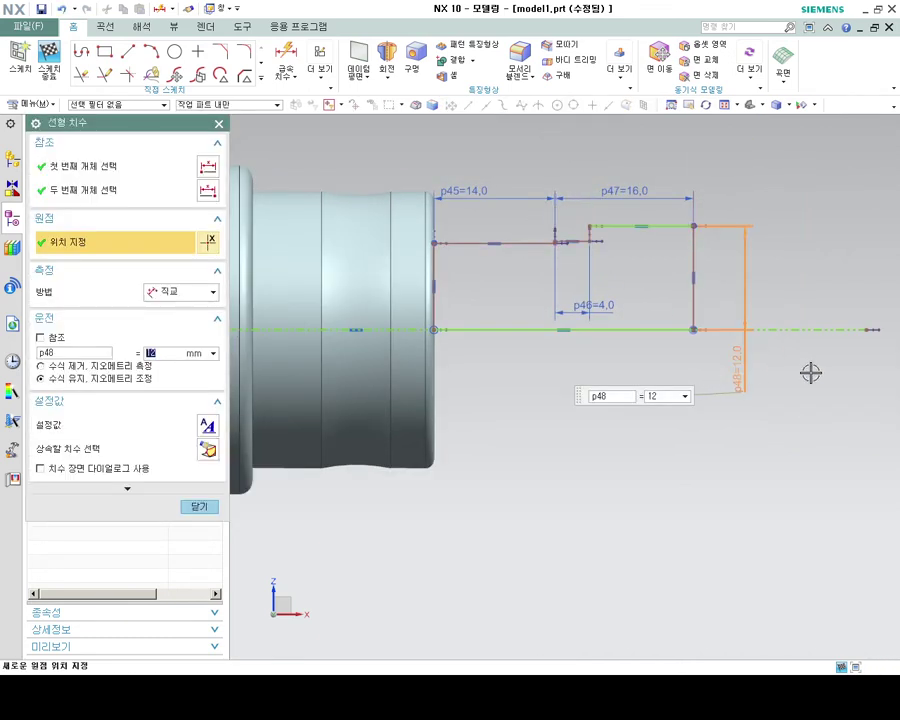
key("Escape")
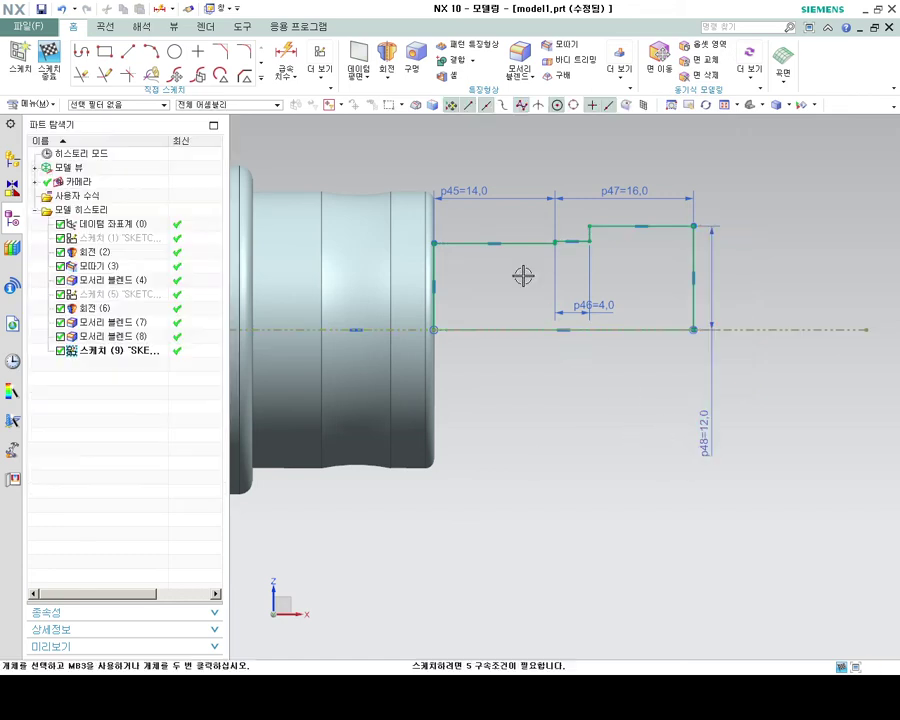
- Dimension the top line's height p49 as 13.5 (27/2)
left_click(285, 55)
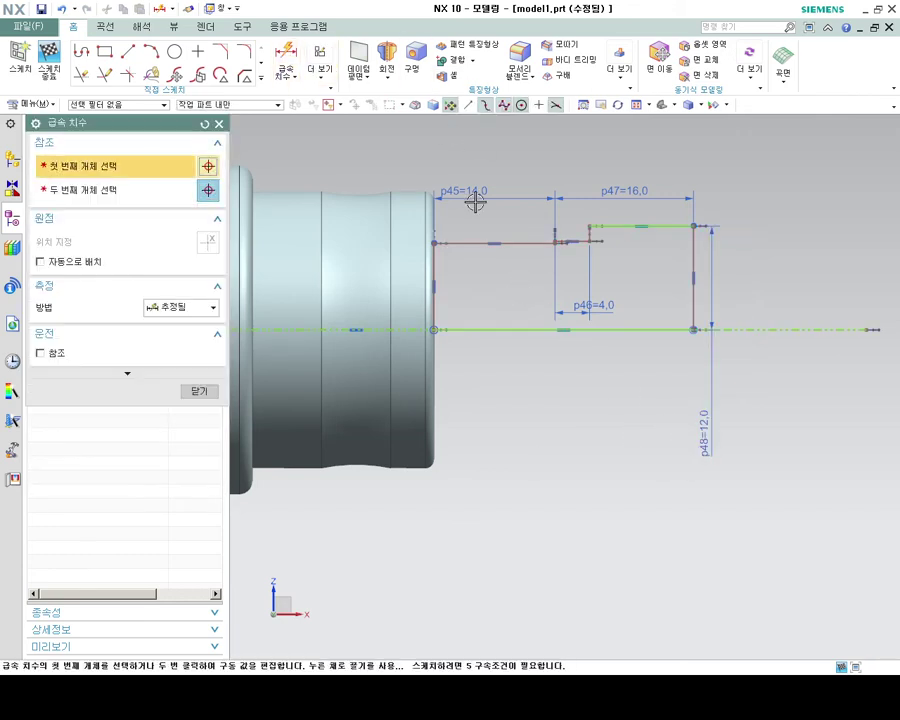
left_click(484, 242)
left_click(497, 329)
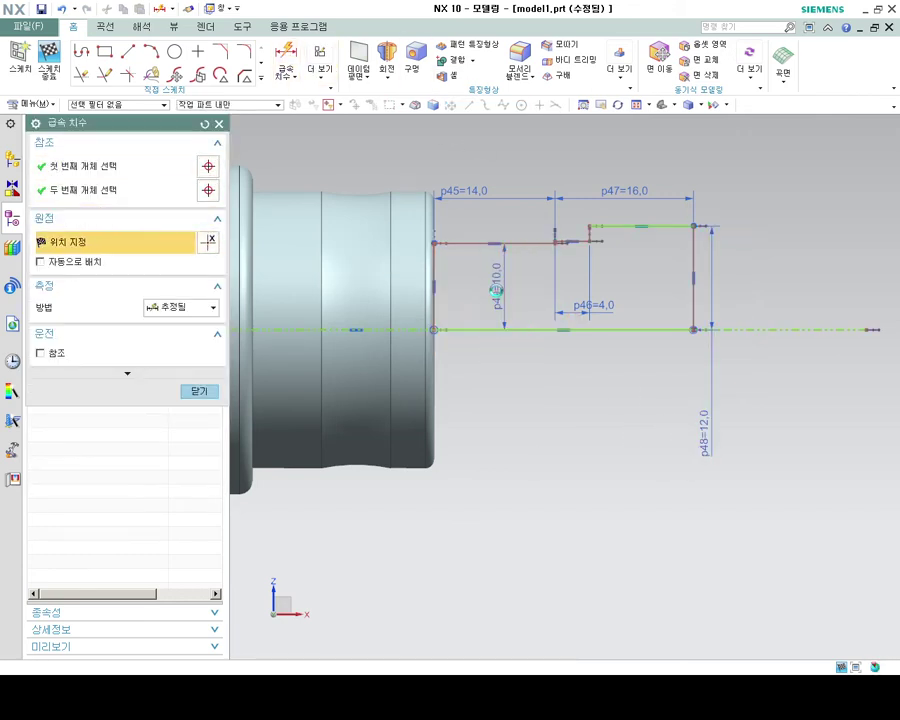
left_click(497, 287)
type("27/2")
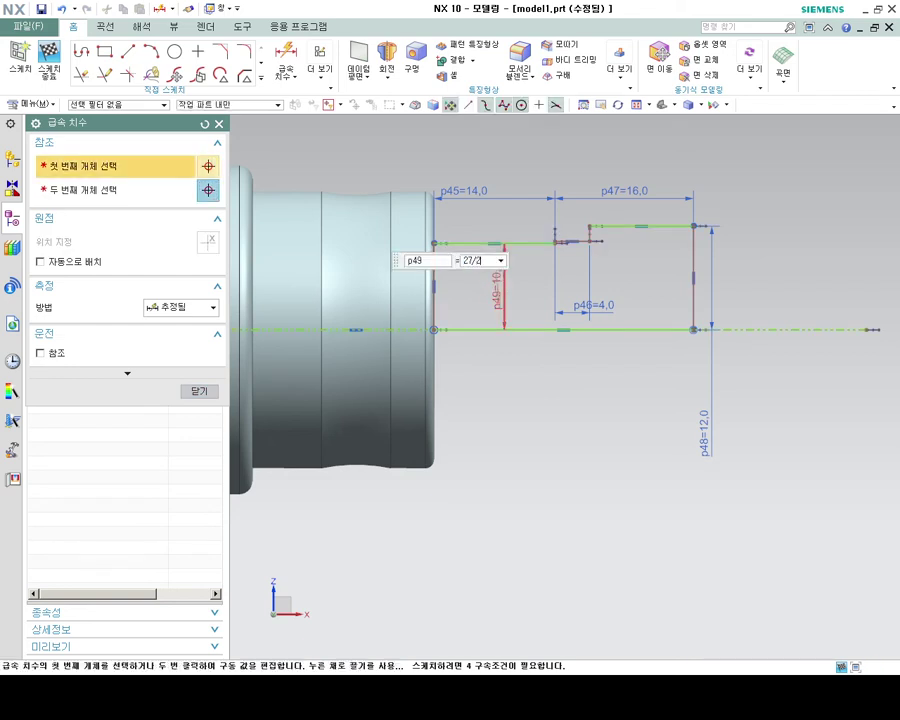
key("Return")
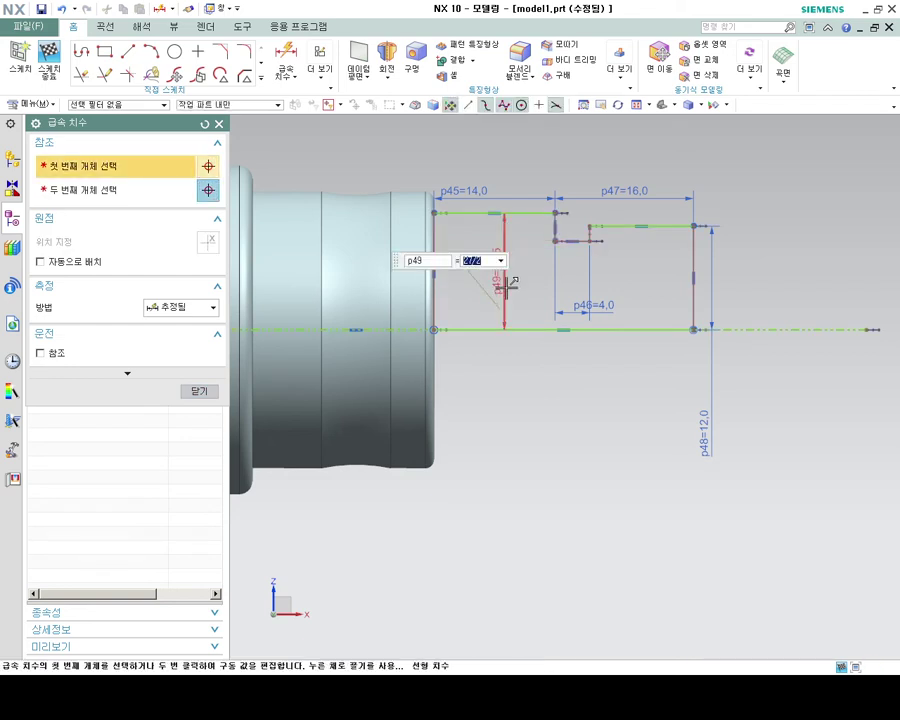
- Dimension the next segment's height p50 as 9.5 (19/2)
left_click(572, 241)
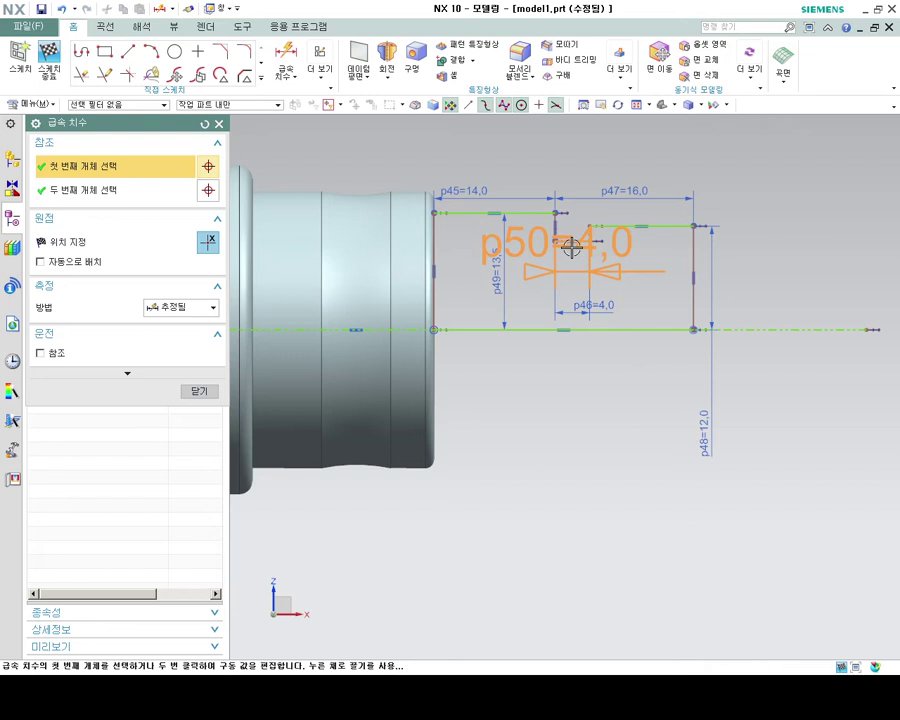
left_click(568, 328)
left_click(526, 277)
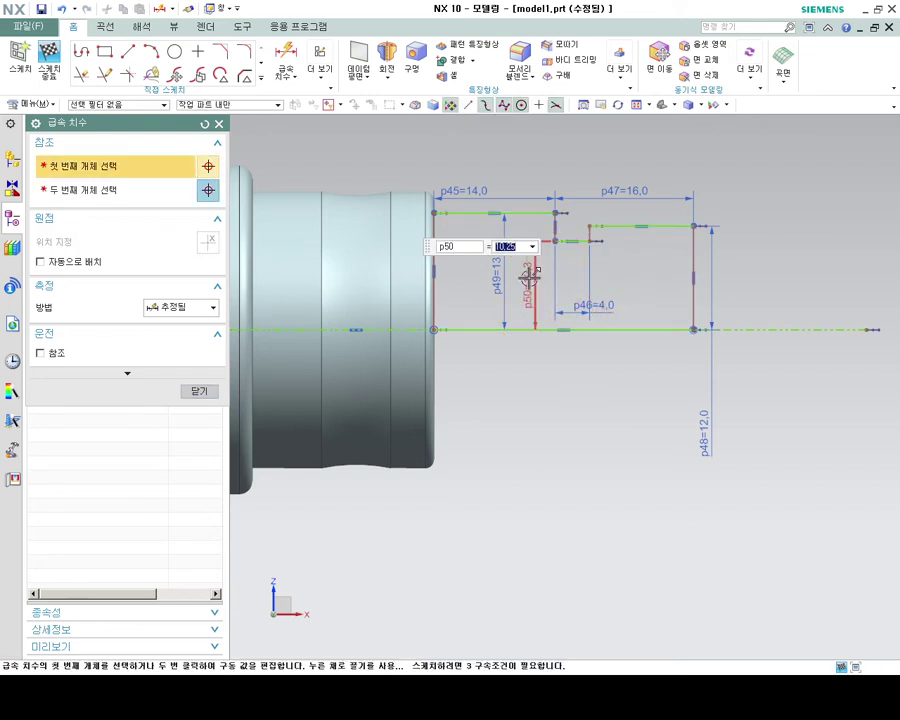
type("19")
key("Return")
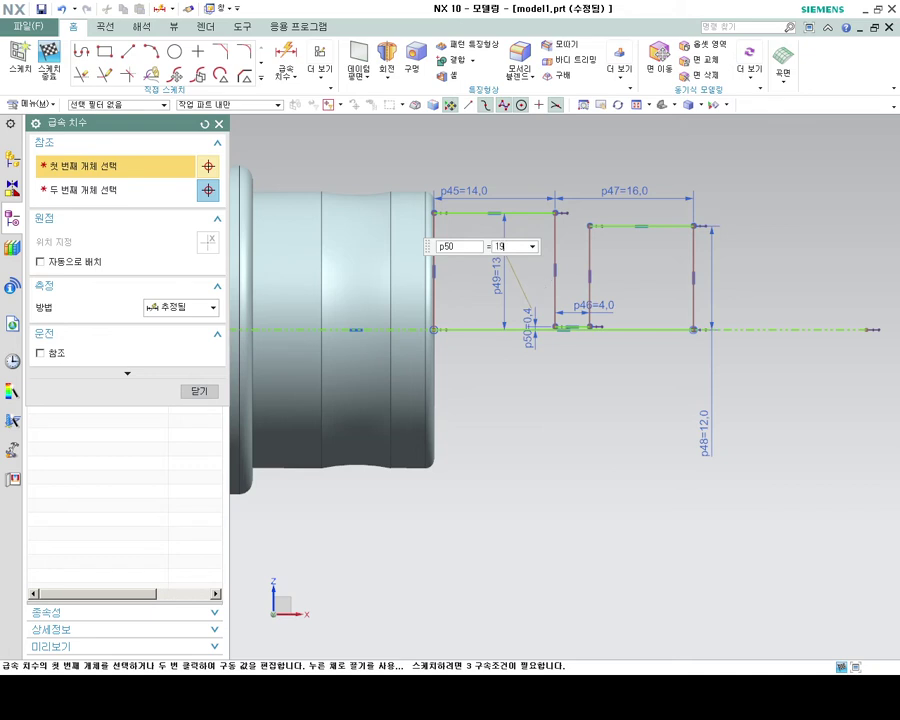
key("Return")
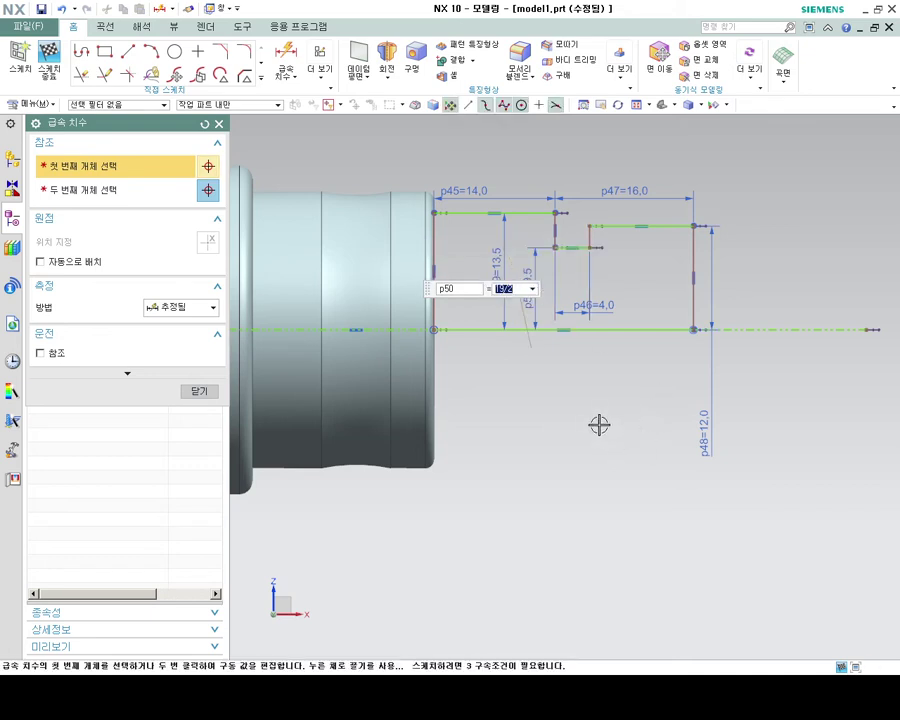
key("Escape")
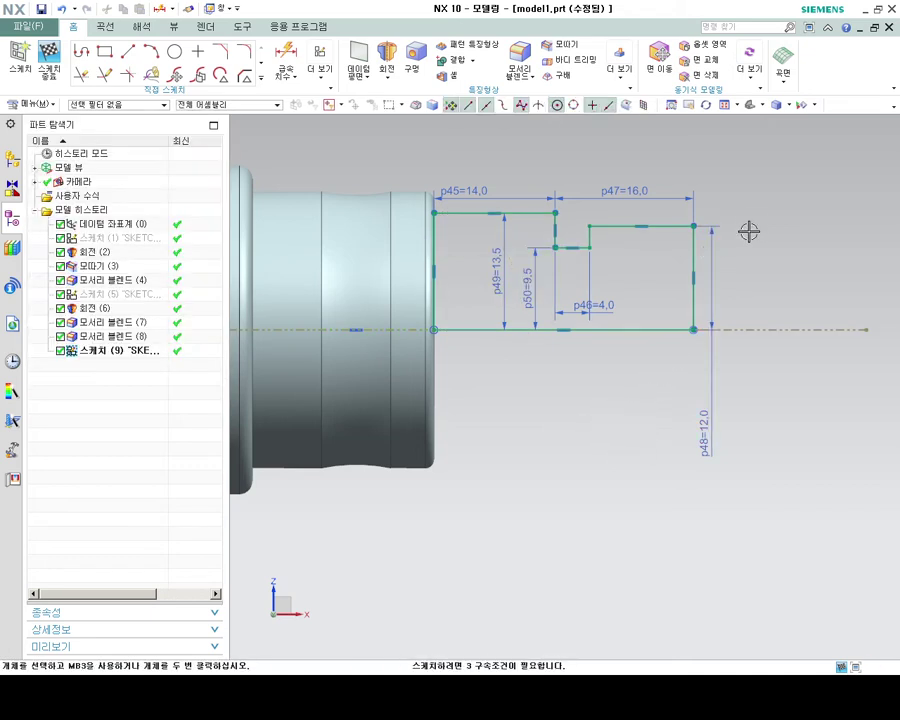
- Start a length dimension between two sketch objects, then cancel it
scroll(744, 202, "down", 2)
scroll(673, 252, "down", 1)
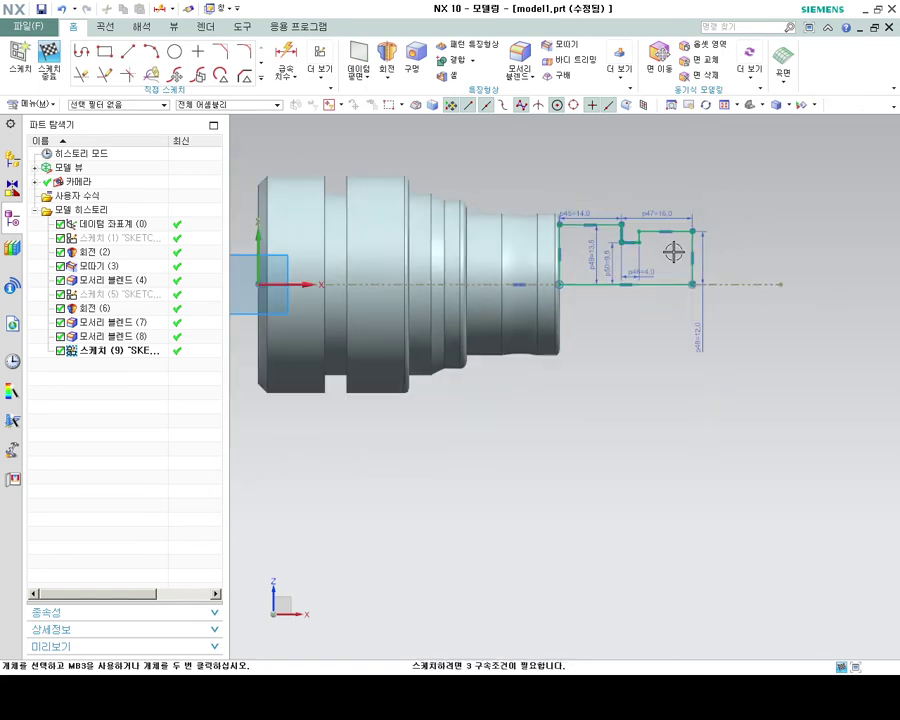
left_click(285, 62)
left_click(258, 350)
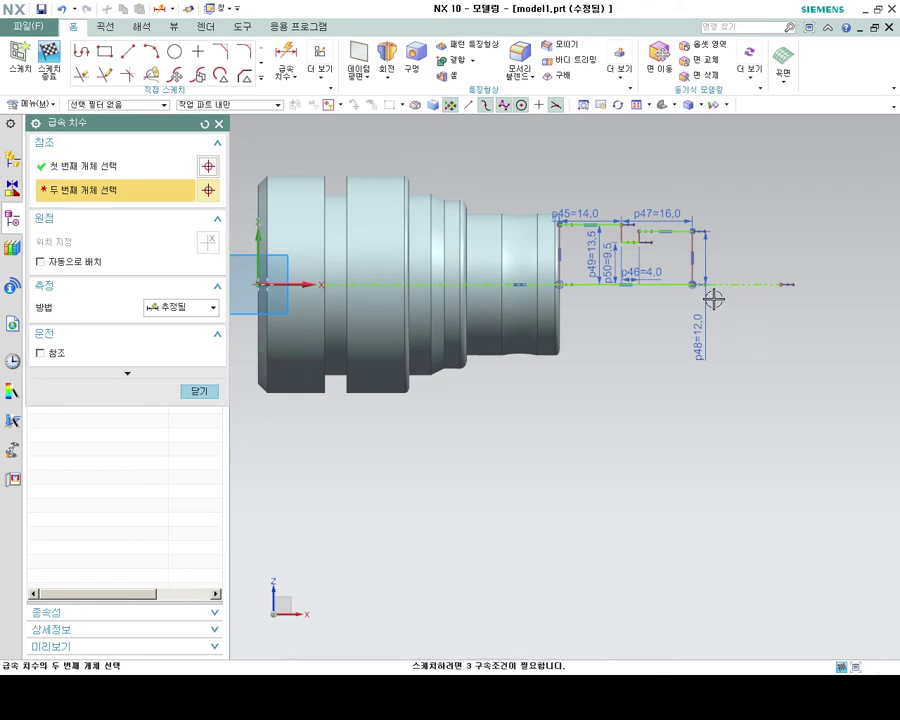
left_click(693, 285)
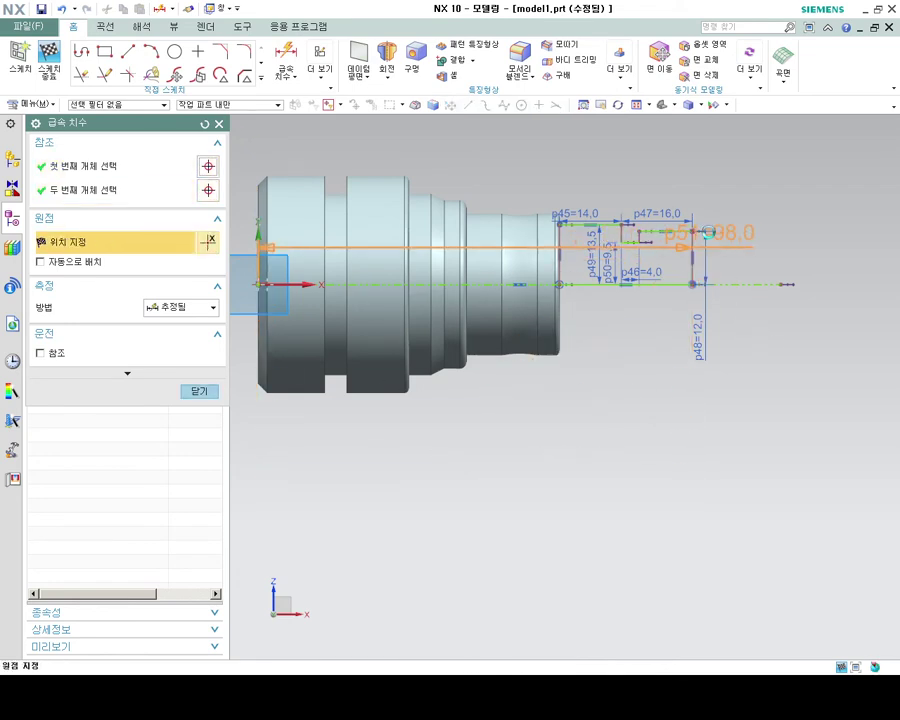
key("Escape")
- Check the sketch in perspective and finish it
scroll(707, 232, "up", 2)
middle_click_drag(707, 232, 664, 260)
middle_click_drag(524, 238, 292, 140)
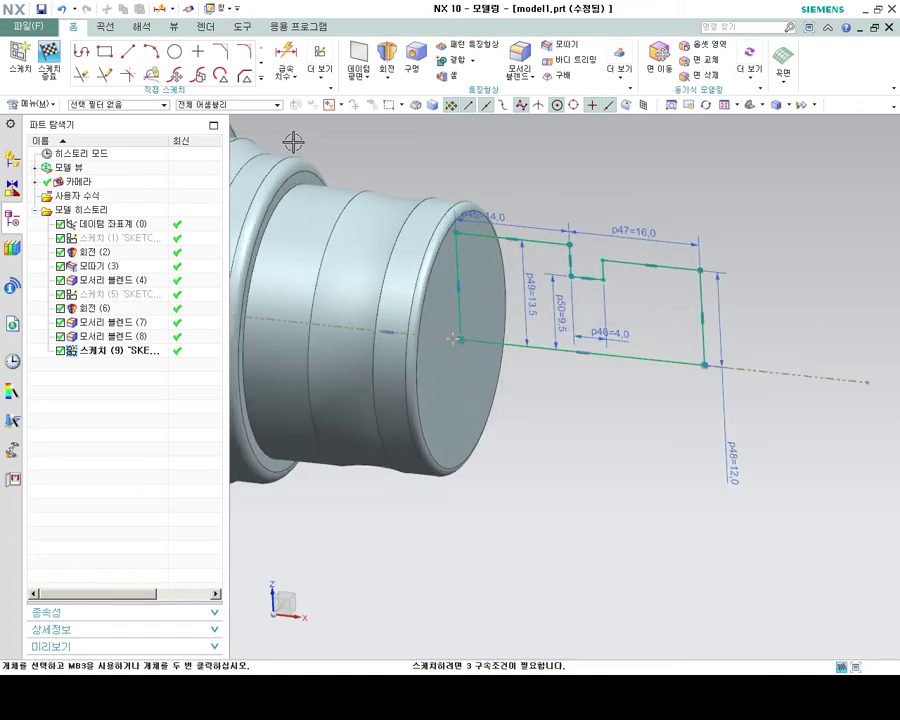
left_click(47, 55)
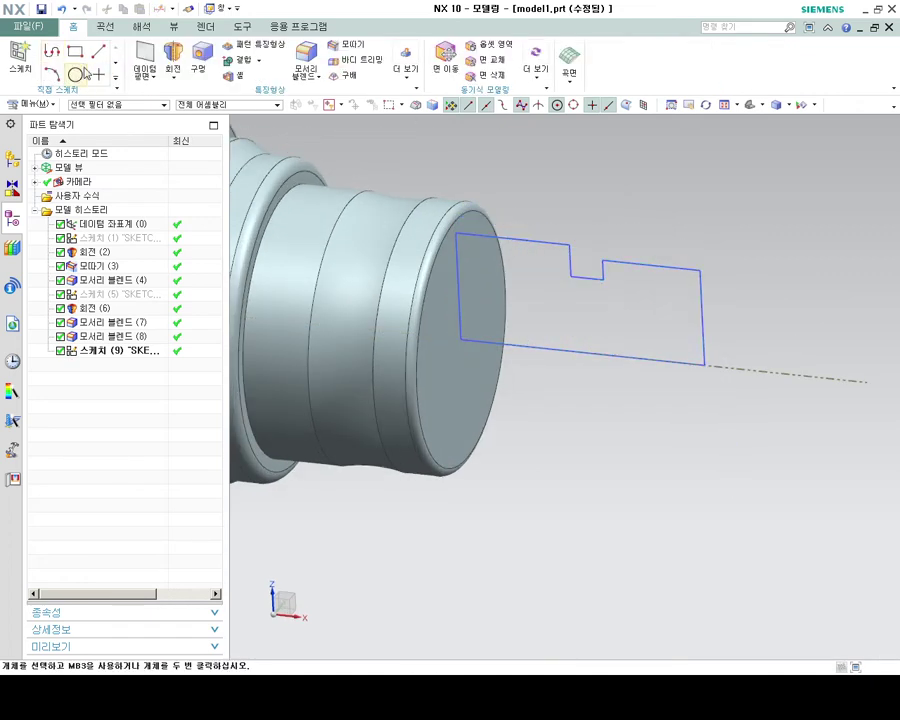
- Revolve the Sketch (9) profile 360° about its bottom line, united with the shaft
left_click(173, 68)
left_click(530, 244)
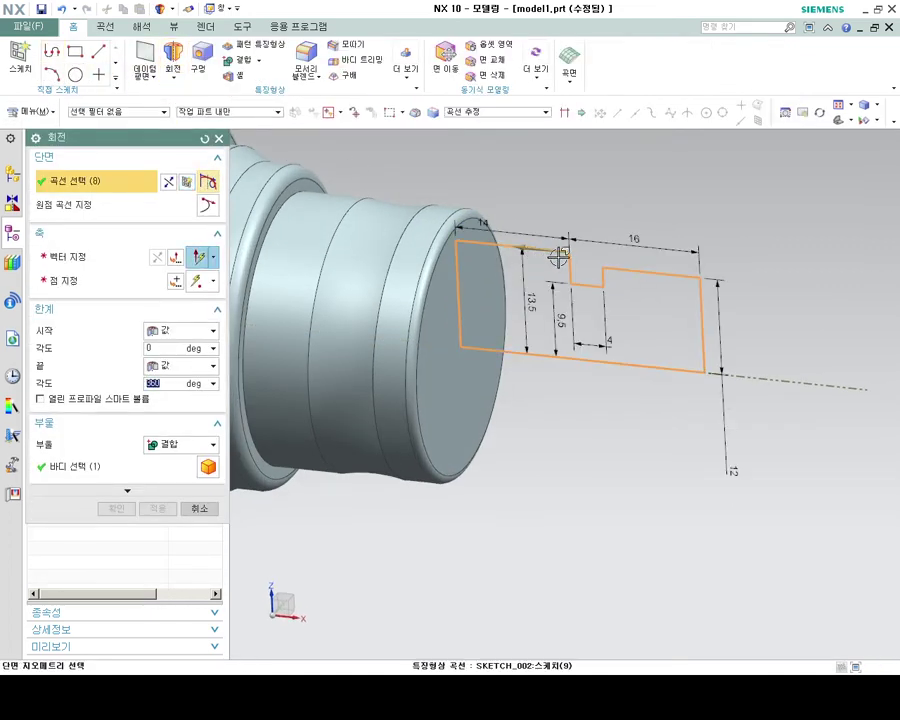
left_click(110, 262)
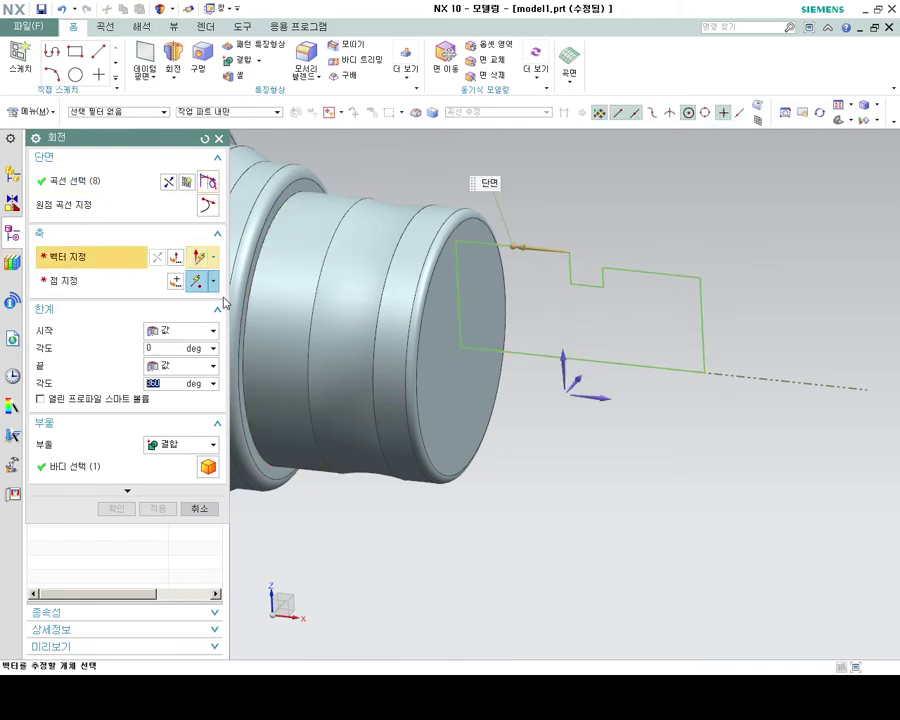
left_click(667, 368)
mouse_move(620, 360)
middle_mouse_down()
mouse_move(647, 336)
mouse_move(205, 430)
middle_mouse_up()
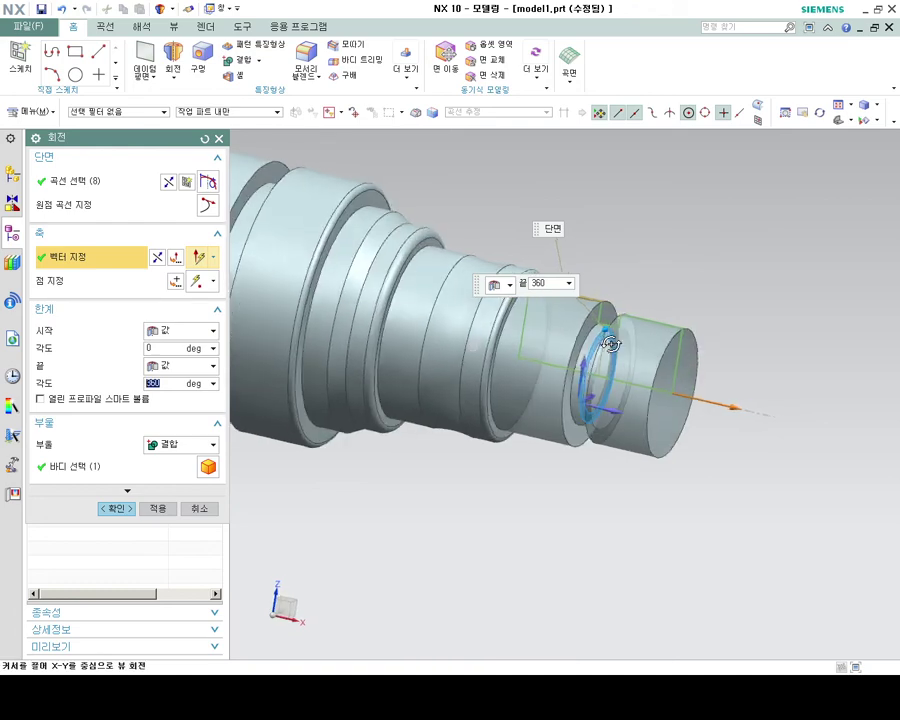
left_click(130, 508)
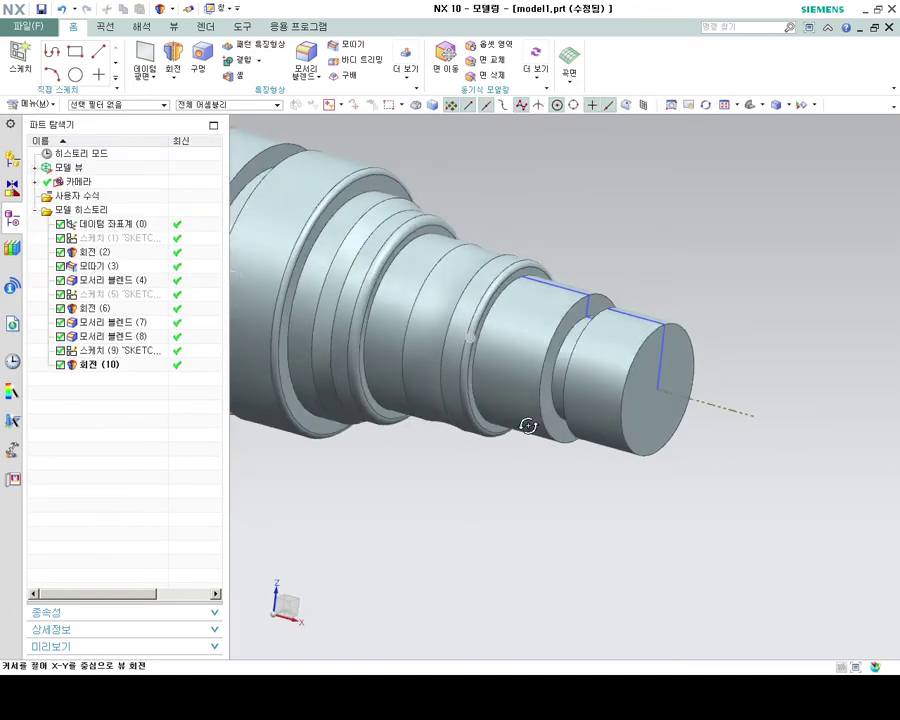
- Hide the Sketch (9) curves
right_click(176, 351)
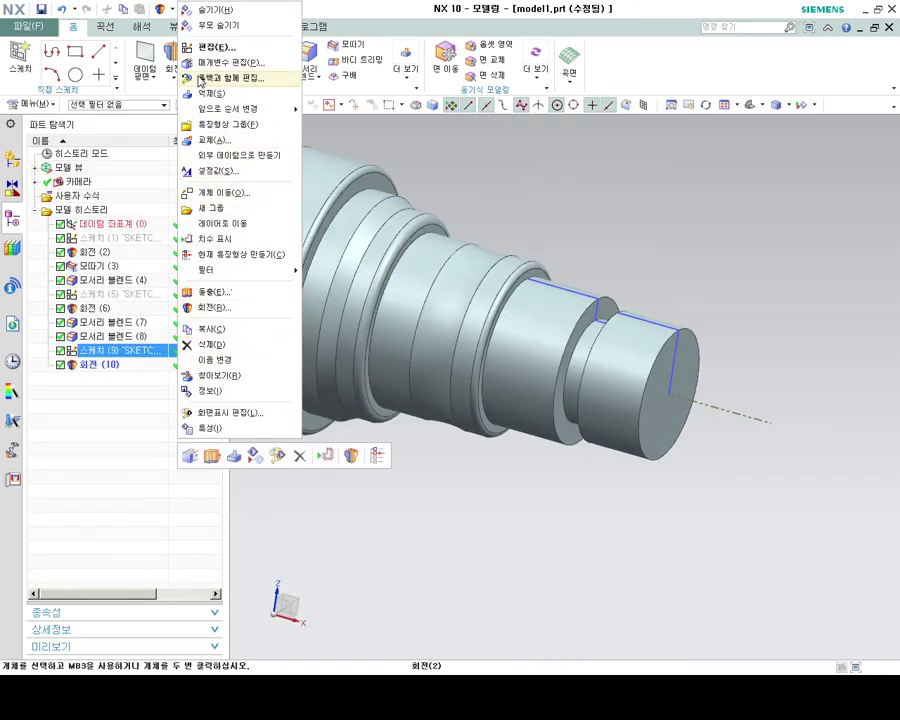
left_click(216, 27)
middle_click_drag(448, 148, 540, 292)
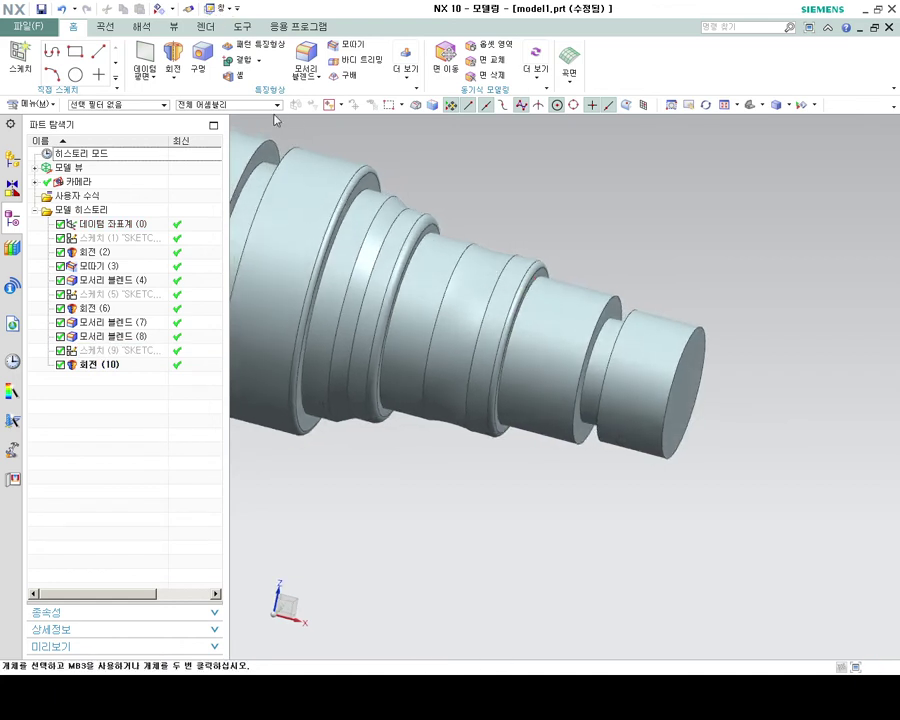
- Chamfer the end-face edge and one groove edge symmetrically at 1.5 mm
left_click(344, 46)
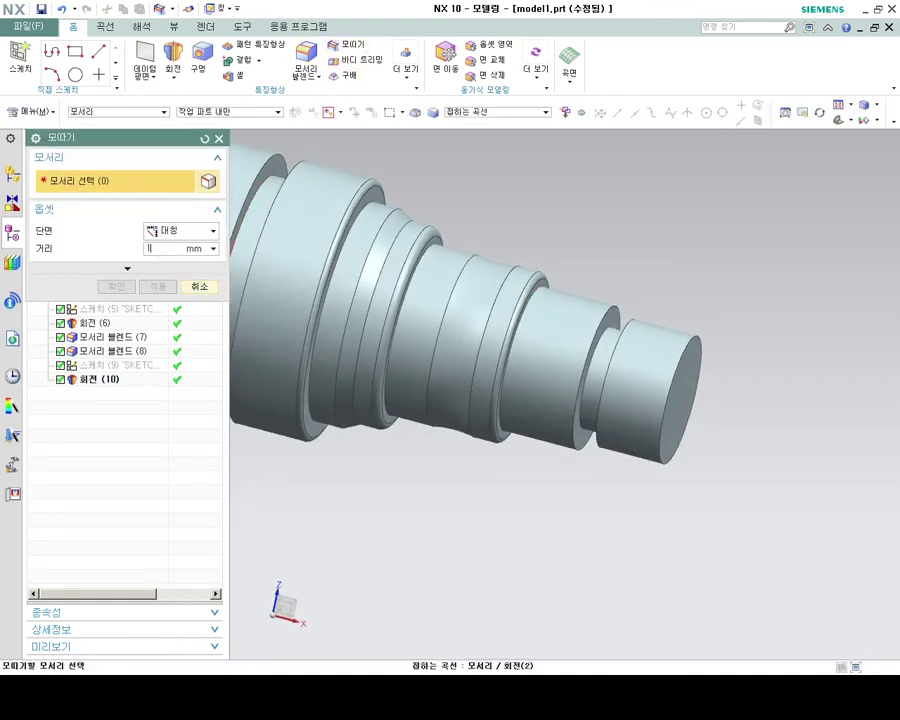
type(".5")
left_click(686, 334)
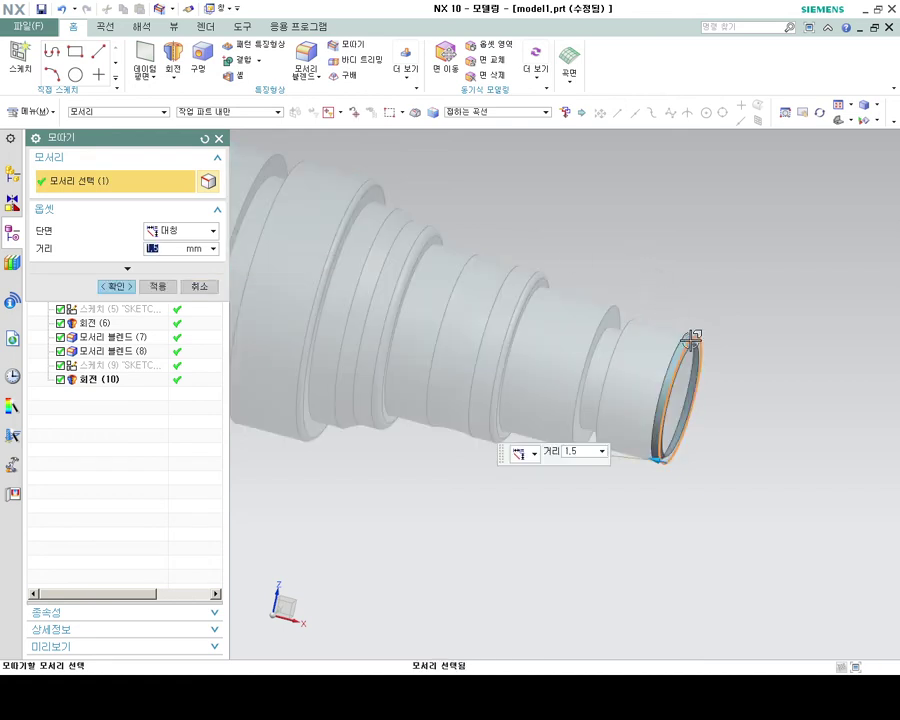
left_click(157, 287)
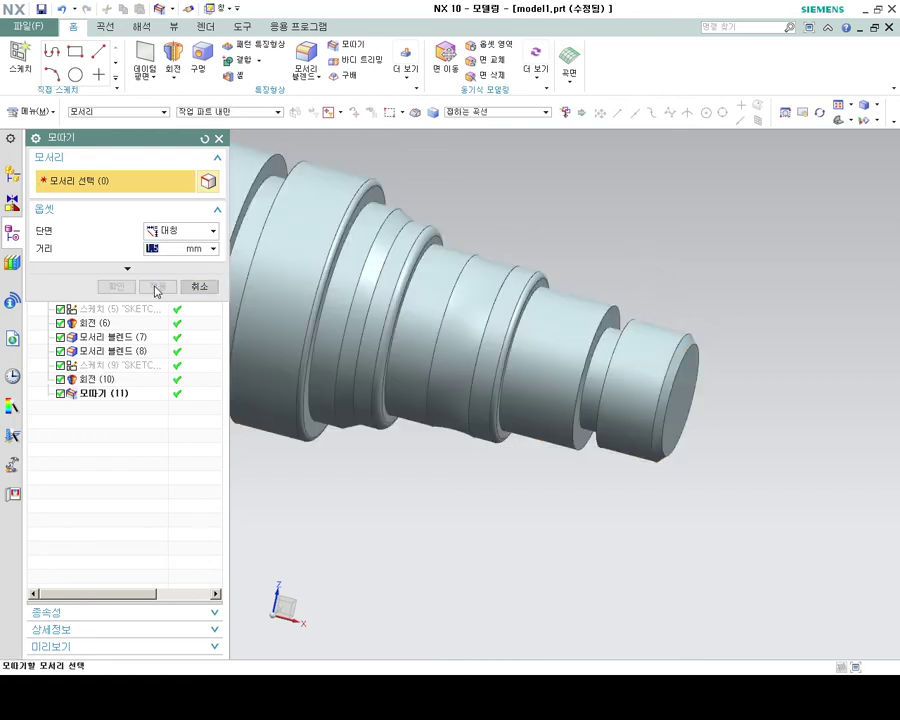
left_click(603, 311)
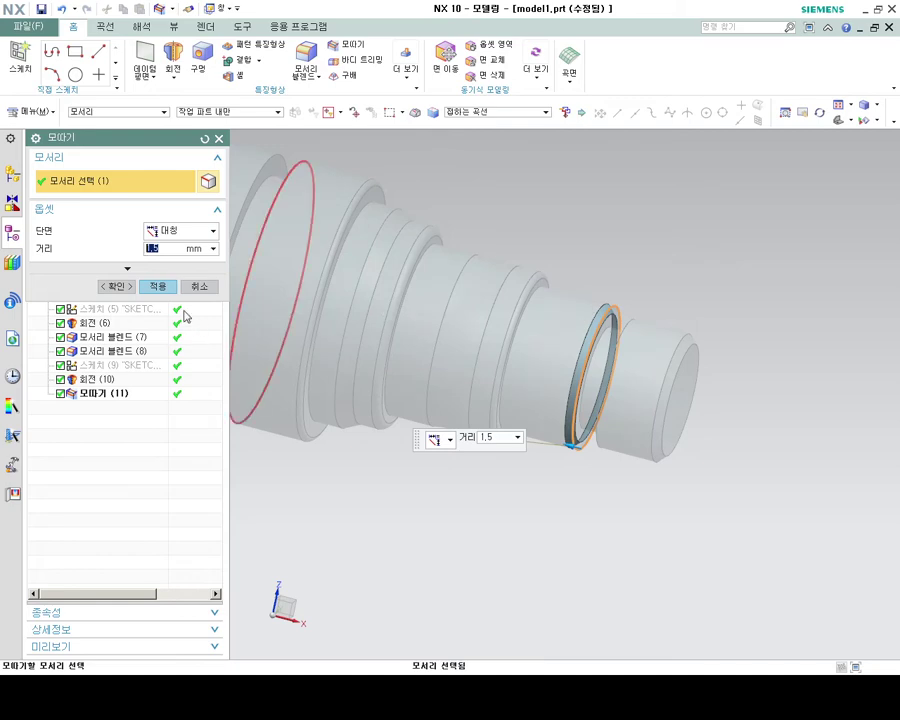
left_click(160, 287)
middle_click(602, 373)
scroll(560, 368, "down", 2)
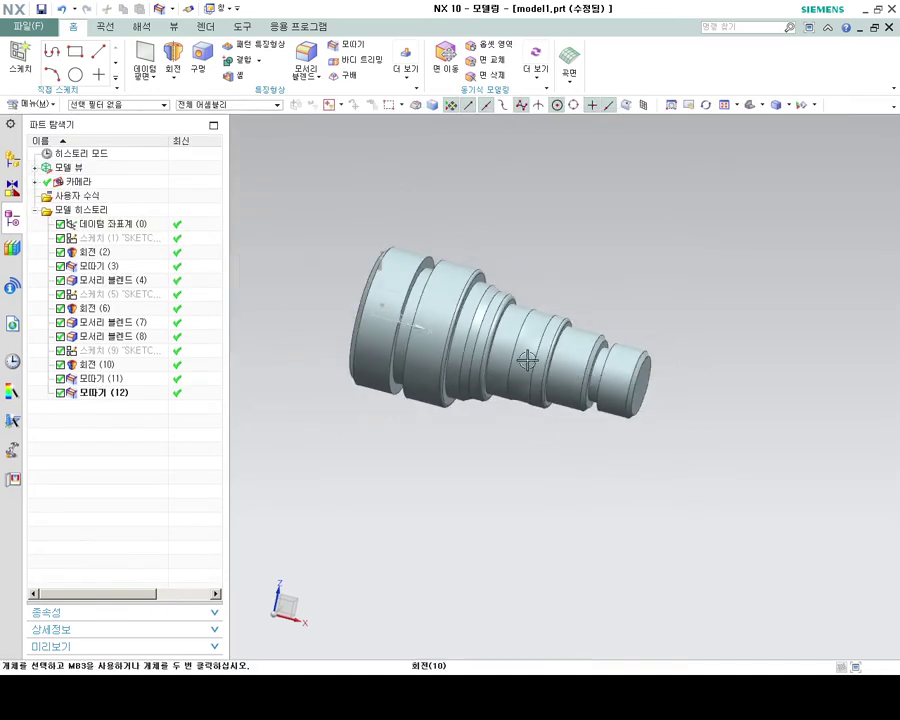
scroll(402, 315, "up", 1)
scroll(520, 285, "up", 1)
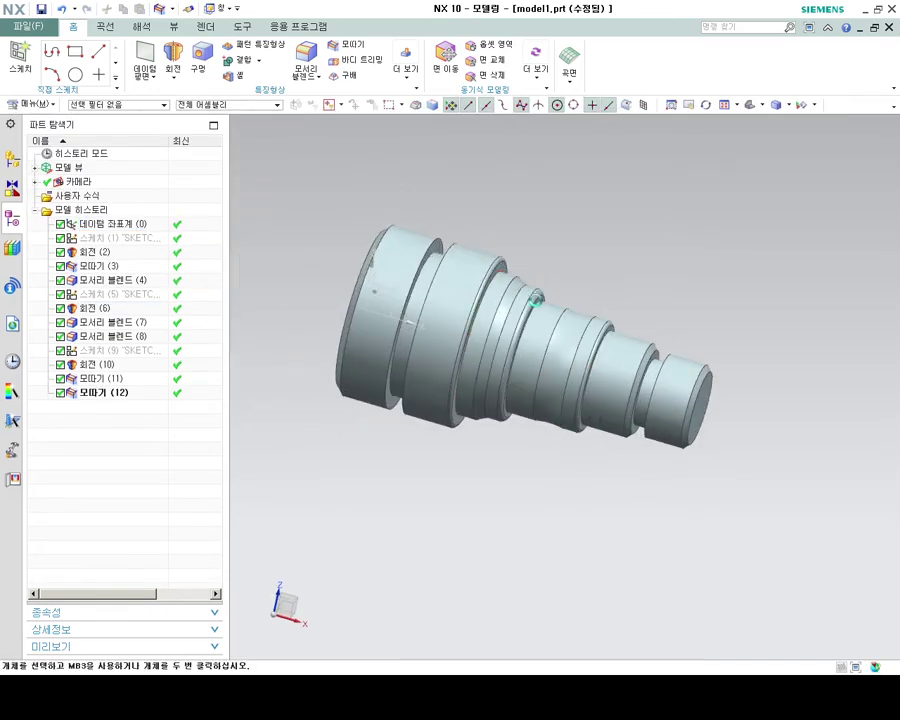
- Save the part as model1.prt and show the More feature gallery
key("ctrl+shift+a")
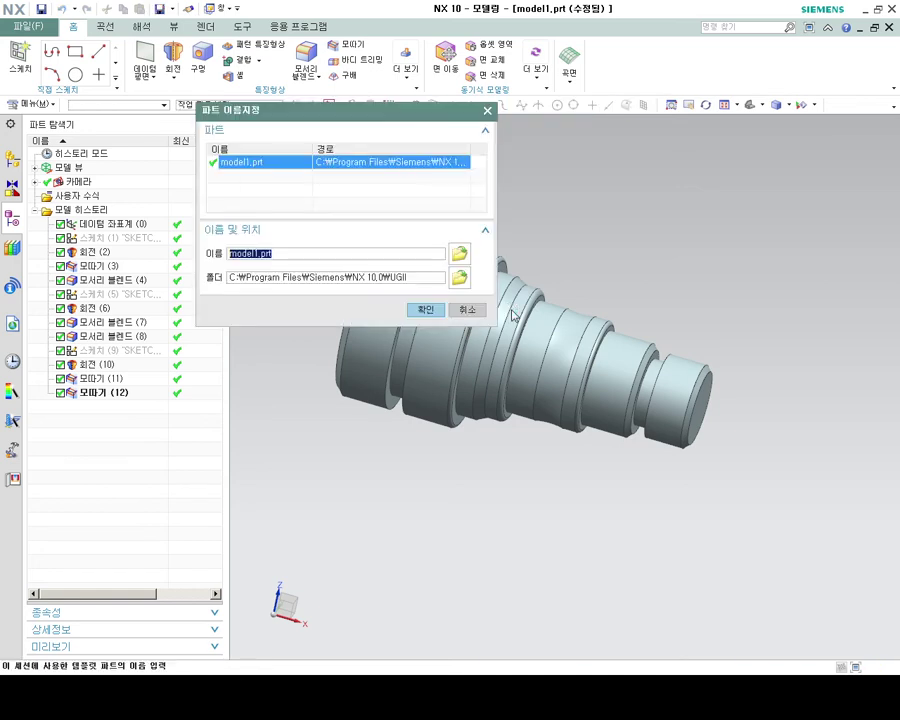
left_click(427, 311)
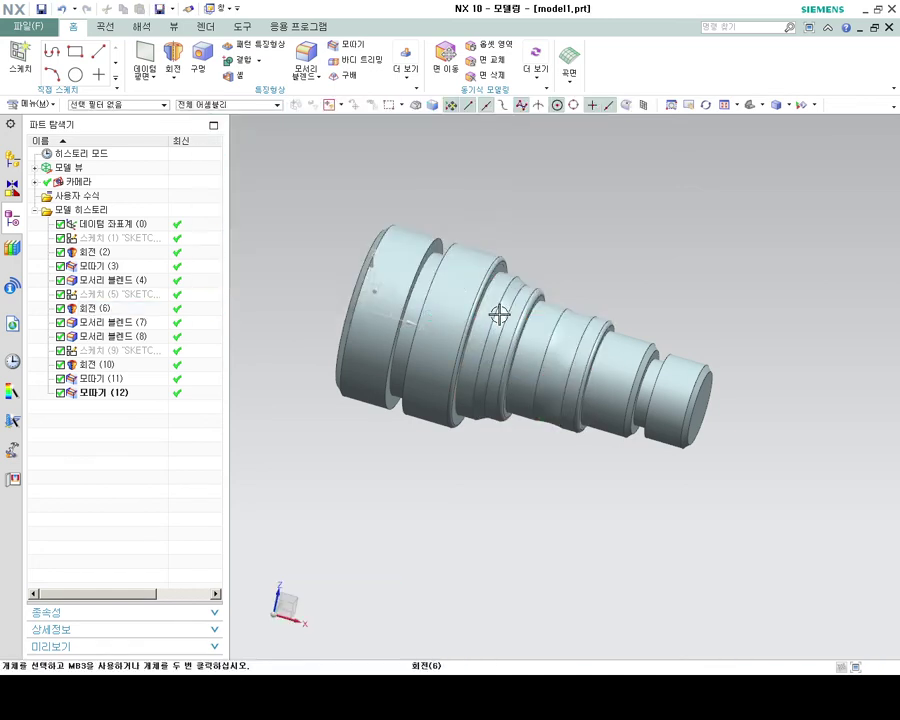
mouse_move(534, 320)
middle_mouse_down()
mouse_move(532, 328)
mouse_move(487, 261)
middle_mouse_up()
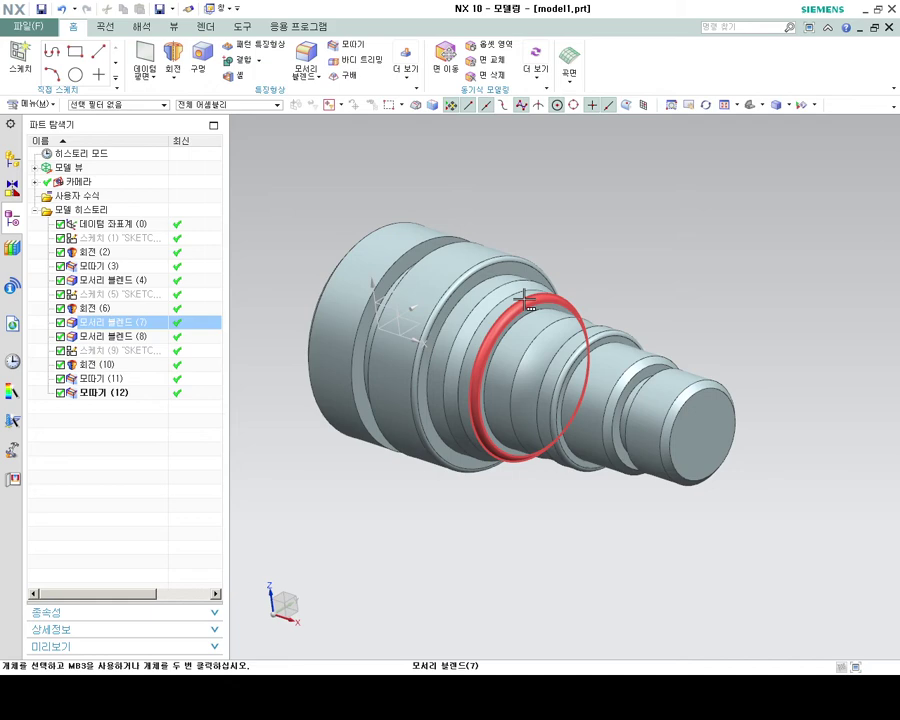
middle_click_drag(525, 298, 635, 321)
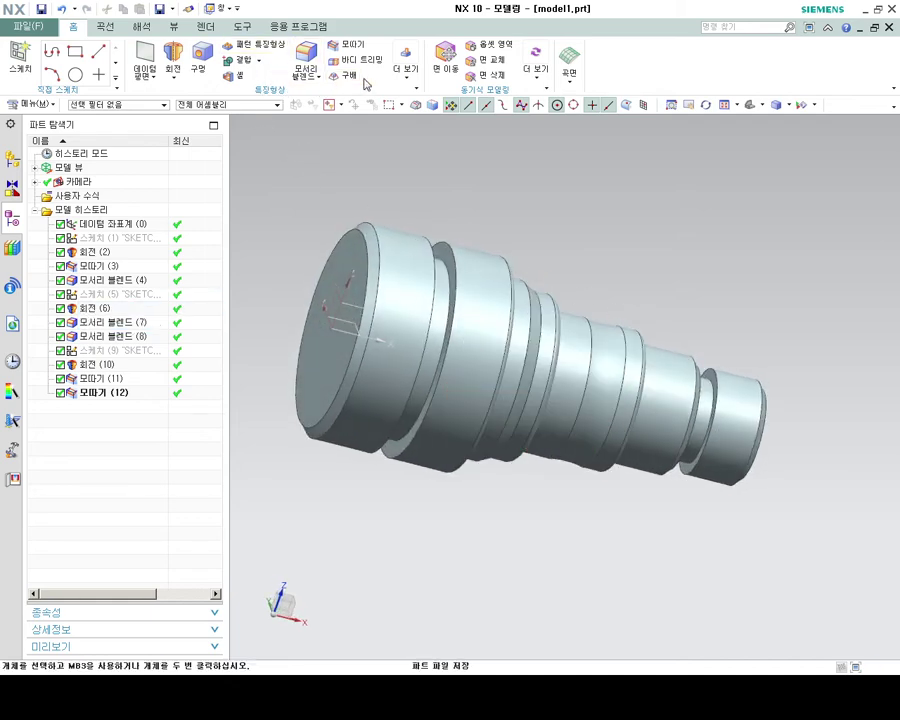
left_click(407, 75)
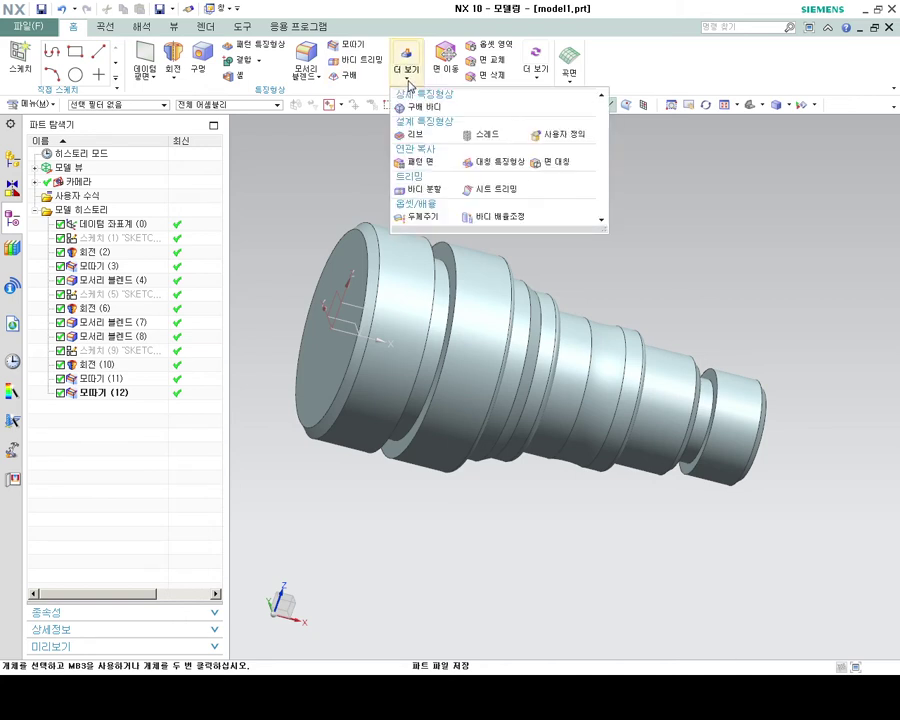
- Set up a Symbolic M24_X_2 thread on the end cylinder with Full Thread ticked
left_click(480, 134)
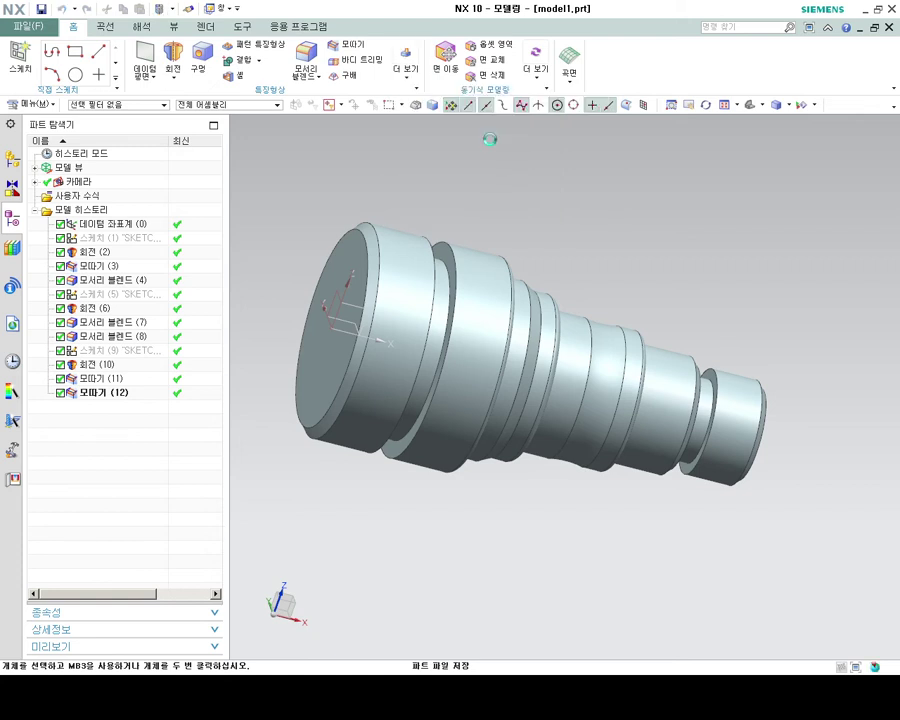
mouse_move(663, 217)
middle_mouse_down()
mouse_move(608, 208)
mouse_move(606, 216)
middle_mouse_up()
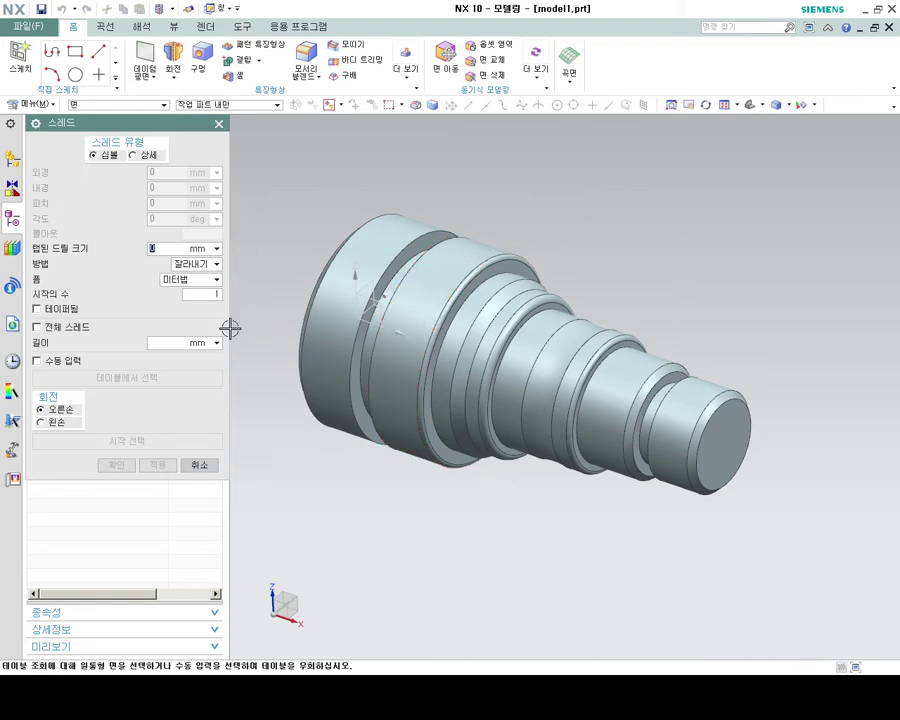
left_click(145, 156)
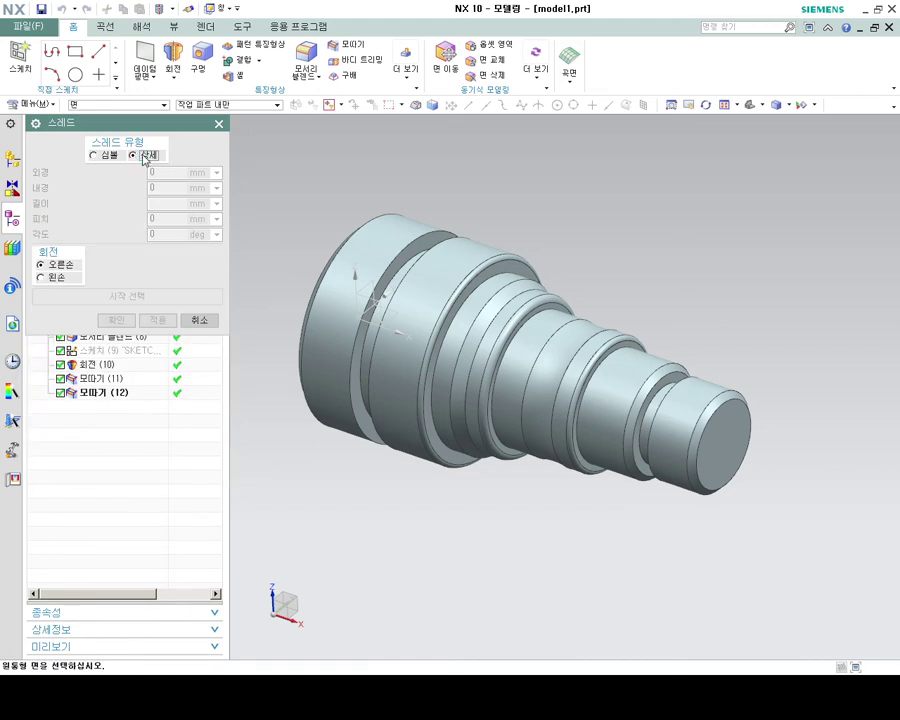
left_click(104, 157)
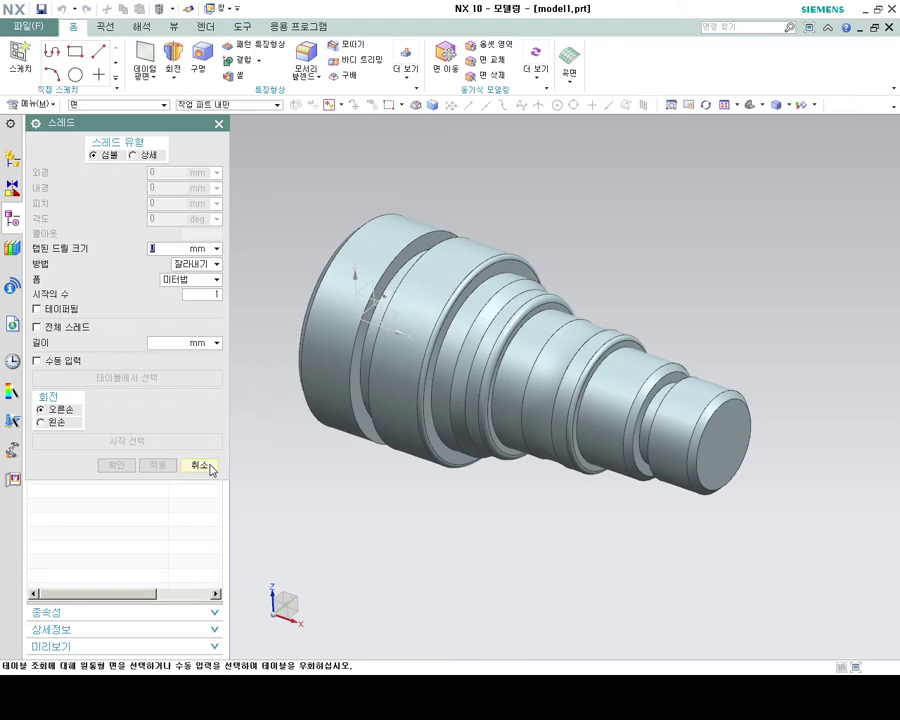
left_click(700, 390)
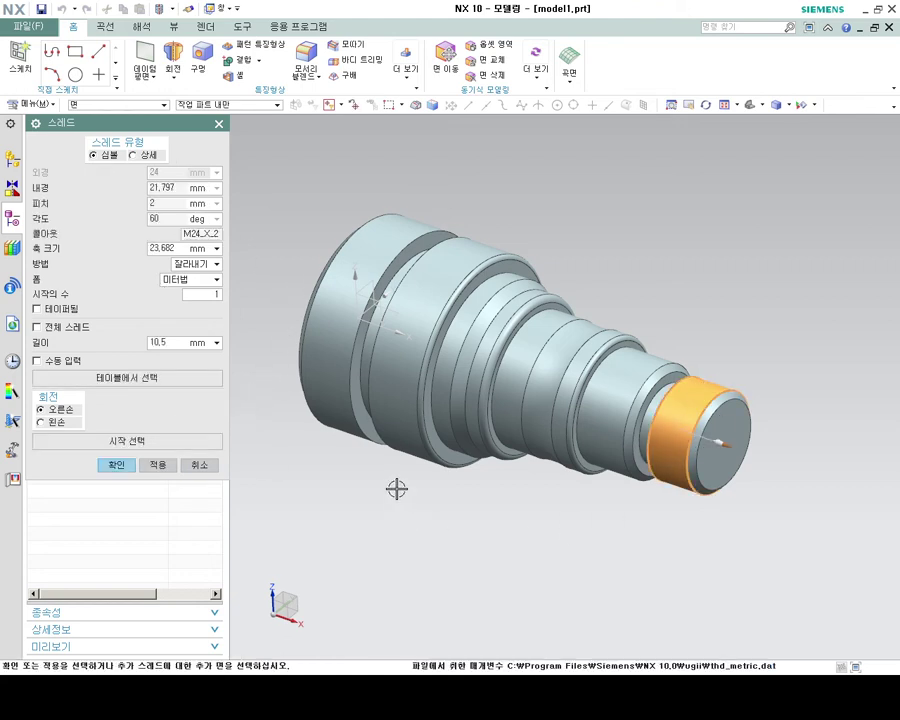
scroll(394, 486, "up", 1)
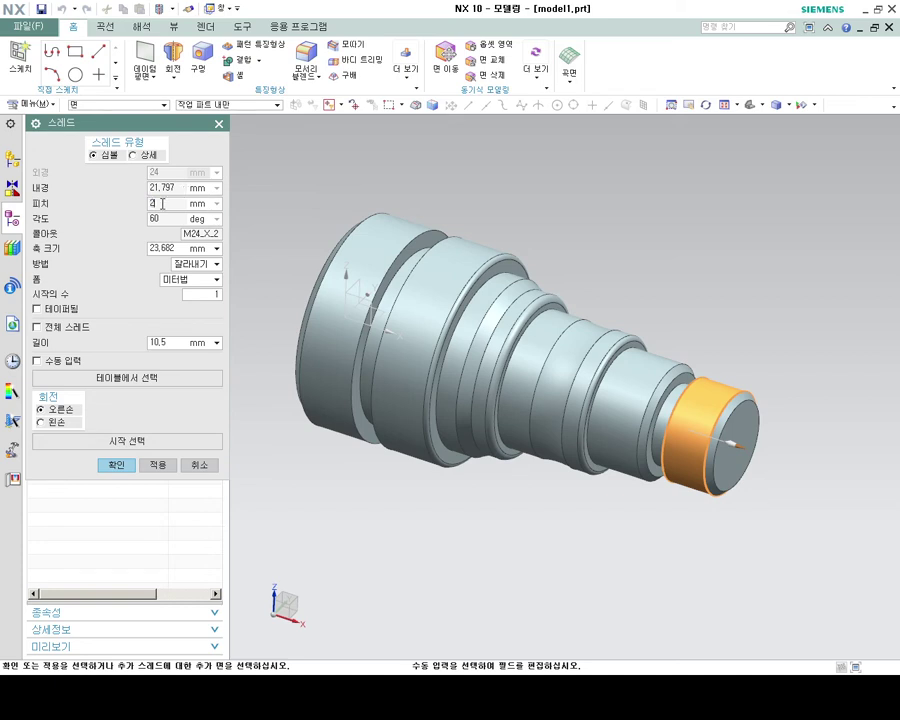
double_click(196, 234)
left_click(216, 234)
left_click(80, 329)
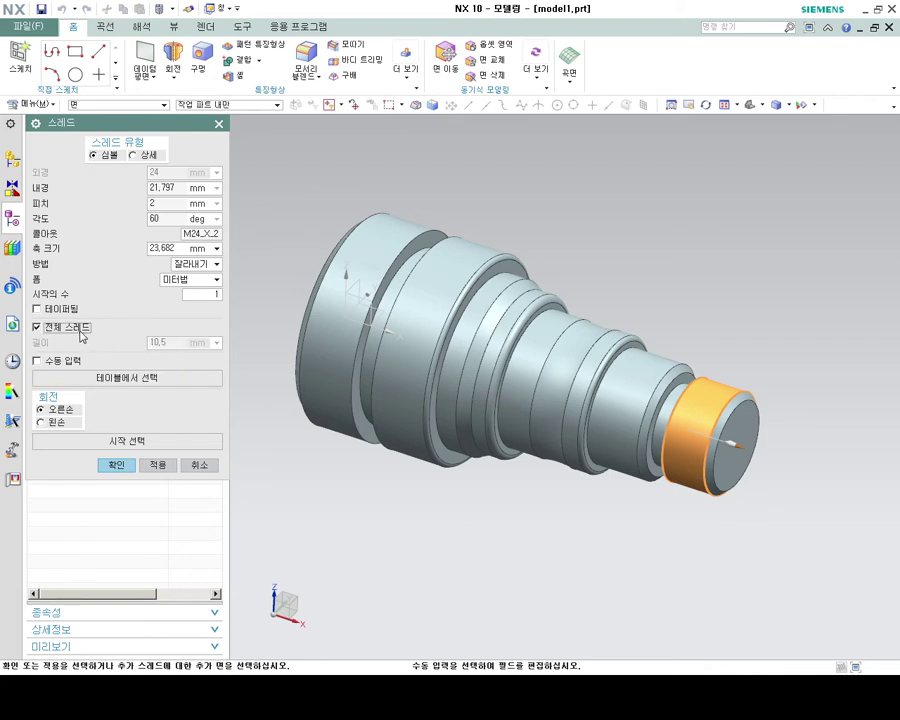
- Apply the symbolic thread, dismissing the diameter conflict warning
left_click(156, 465)
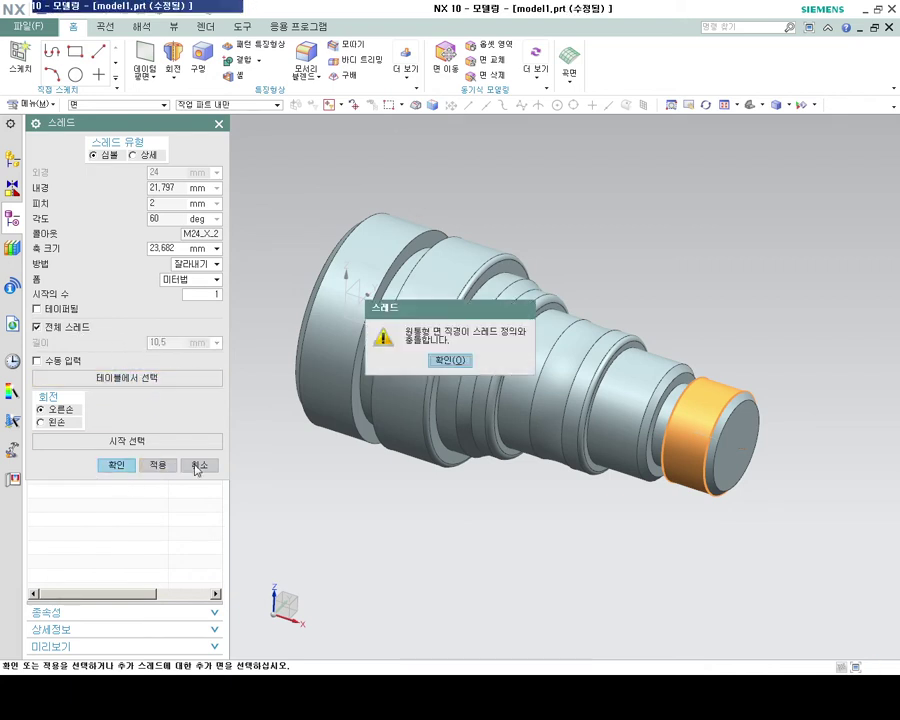
left_click(452, 362)
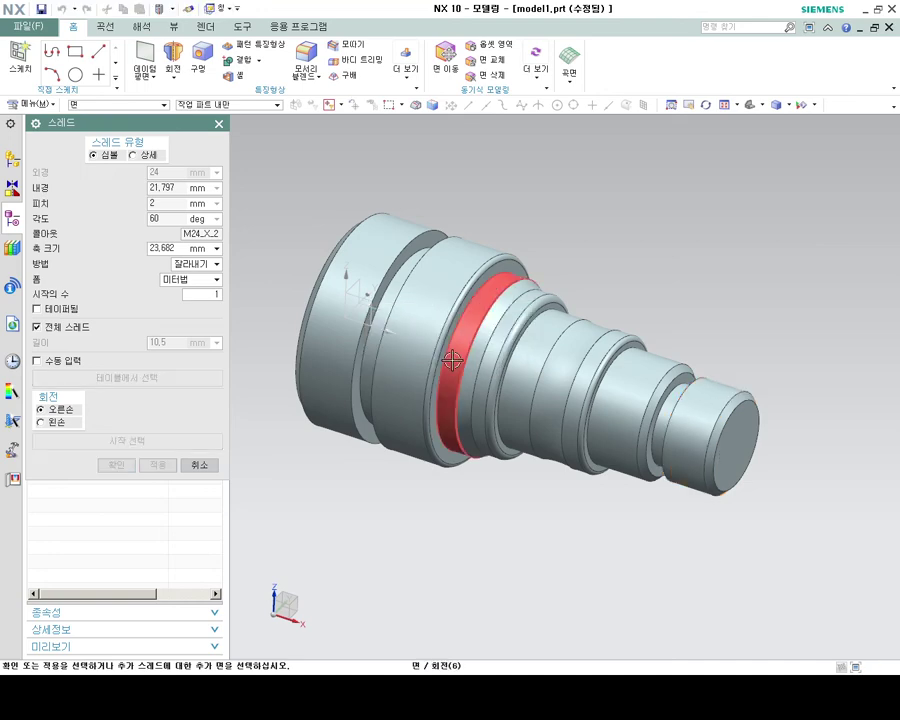
mouse_move(836, 524)
middle_mouse_down()
mouse_move(788, 528)
mouse_move(753, 446)
middle_mouse_up()
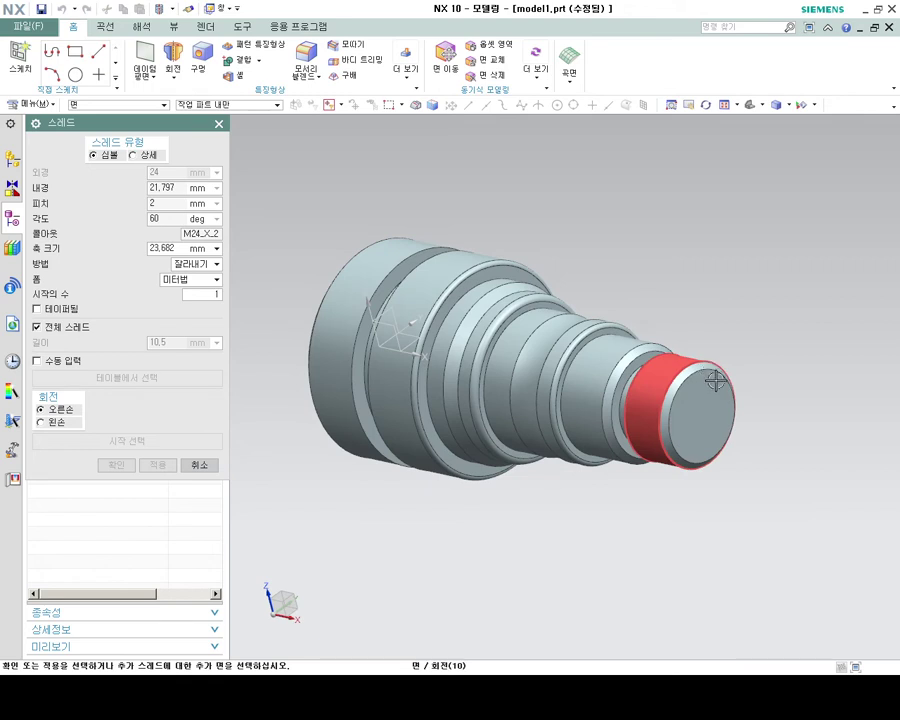
middle_click_drag(683, 382, 753, 426)
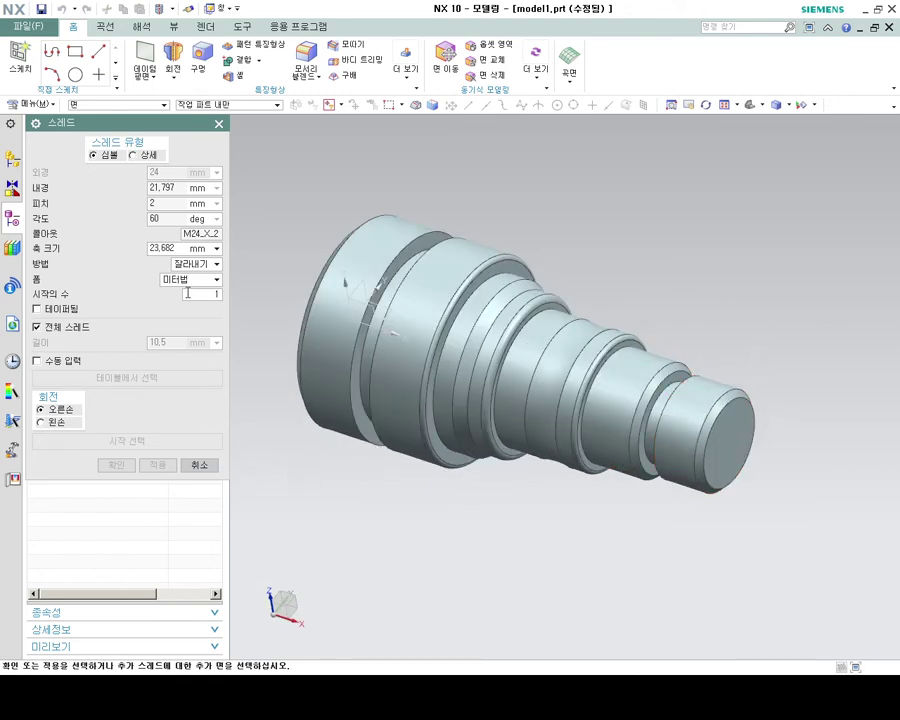
- Untick Full Thread, switch to Detailed, and cancel the Thread dialog
left_click(60, 328)
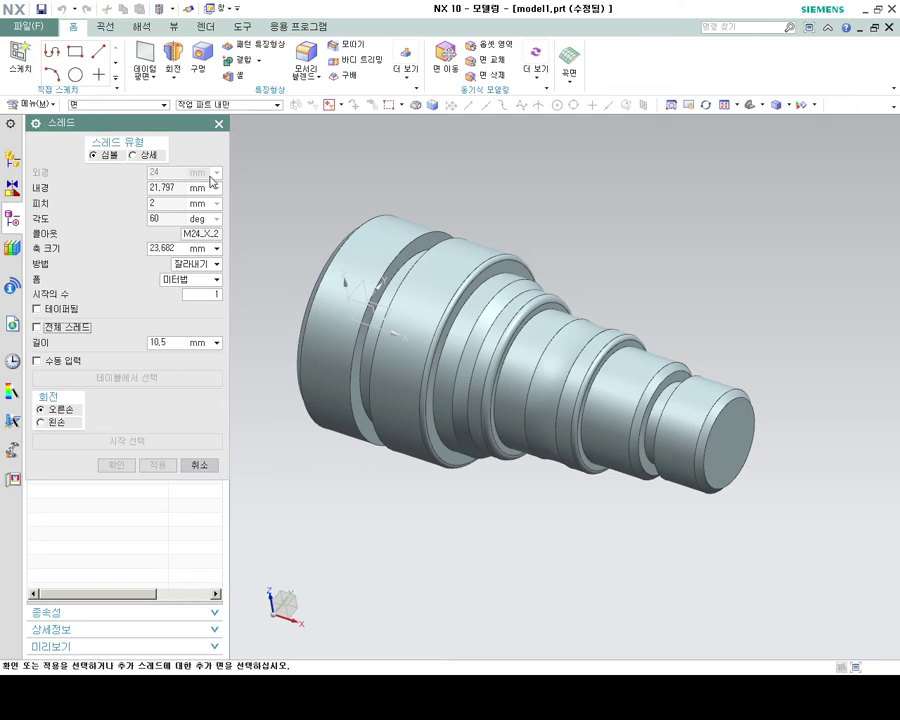
left_click(149, 156)
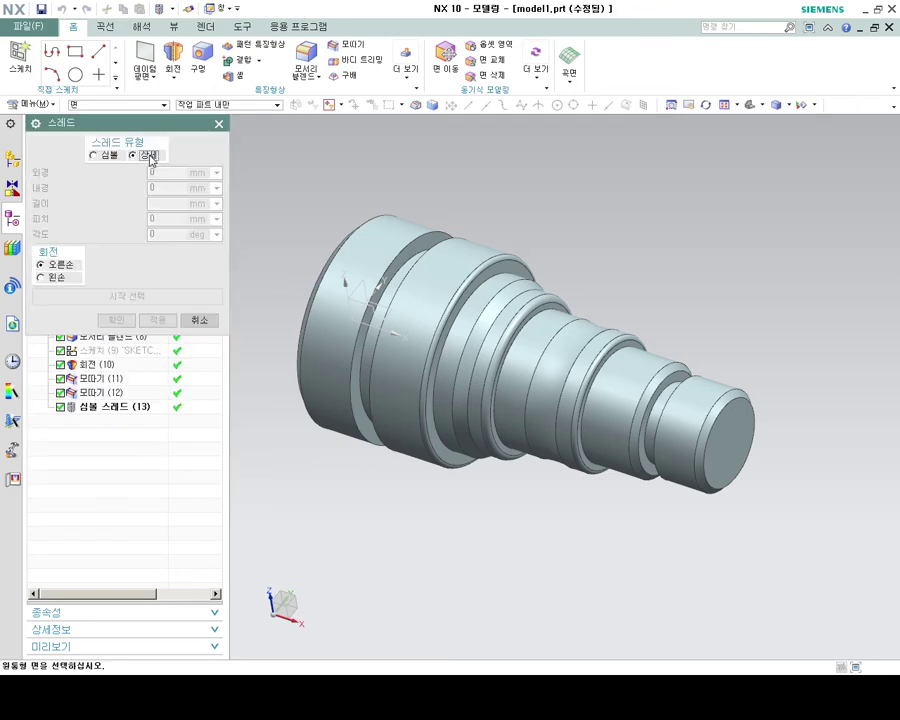
left_click(199, 320)
scroll(748, 413, "up", 2)
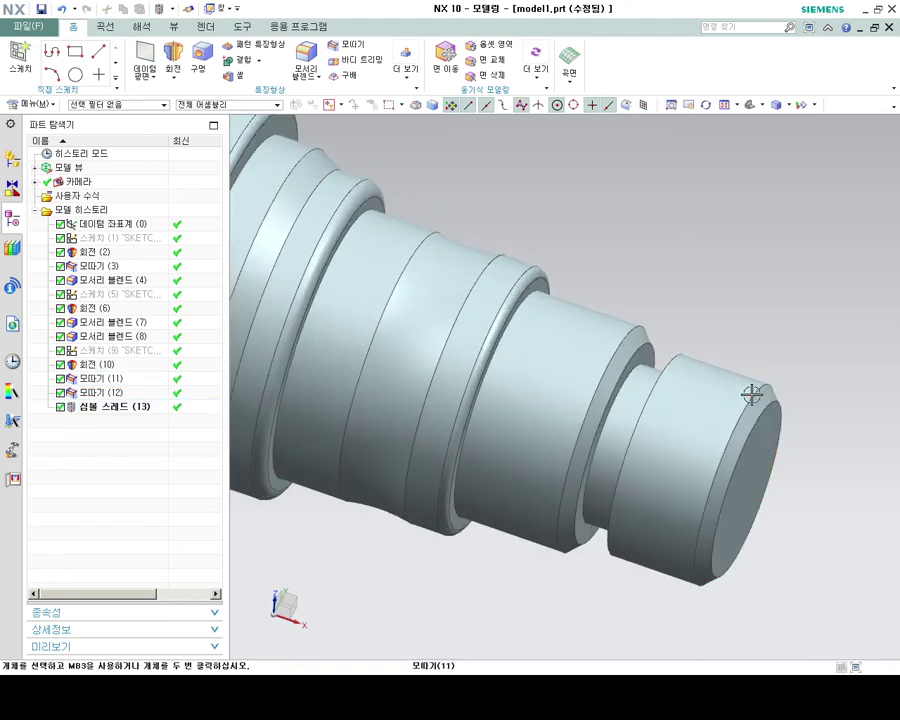
left_click(760, 384)
scroll(760, 385, "up", 1)
left_click(762, 394)
left_click(762, 394)
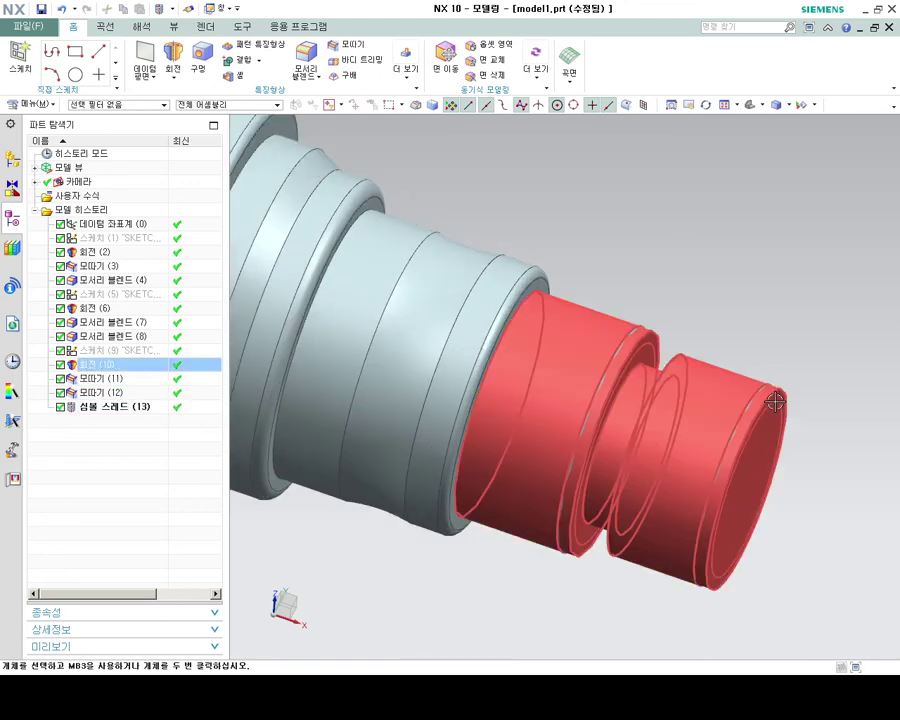
left_click(759, 392)
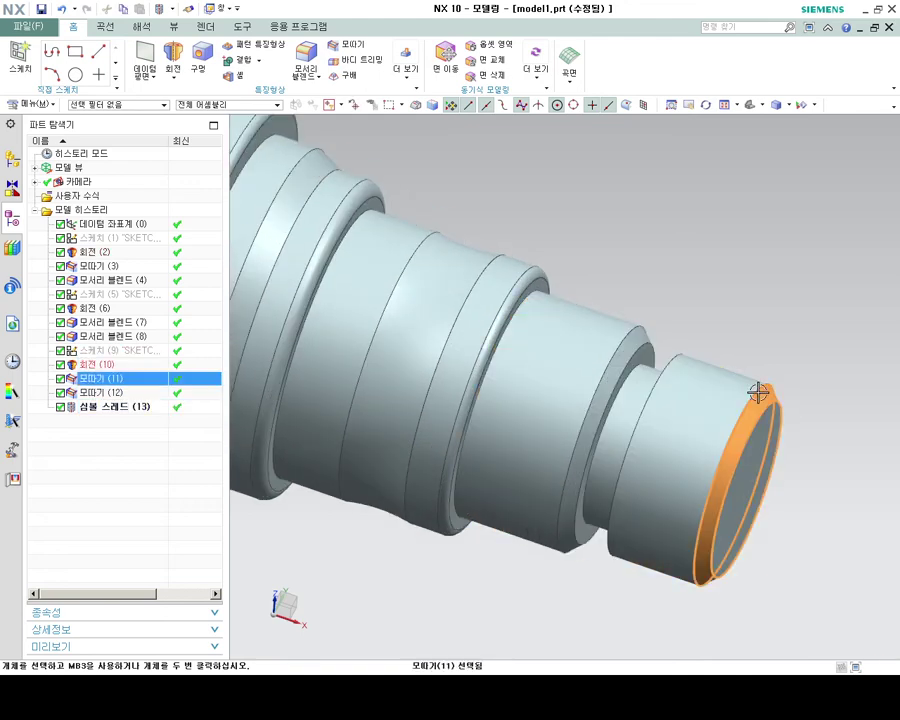
left_click(759, 392)
left_click(759, 392)
double_click(759, 392)
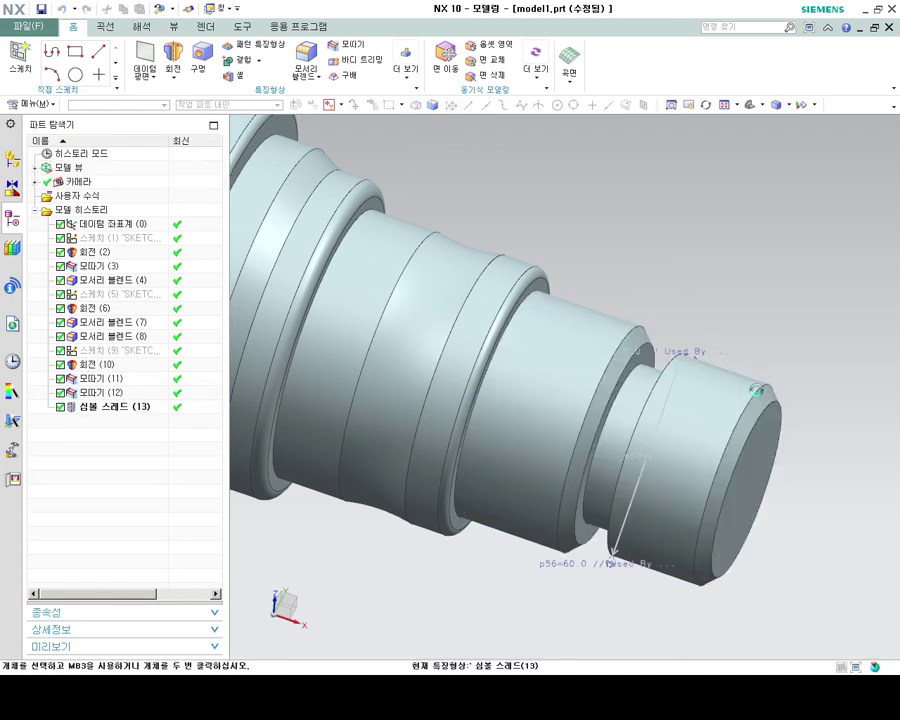
key("Escape")
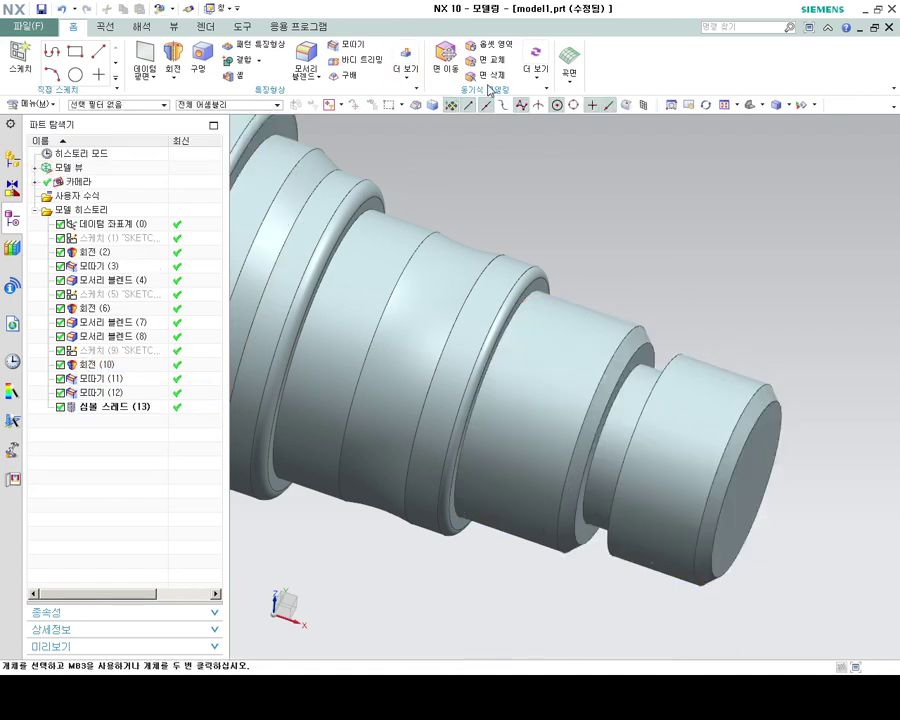
left_click(548, 90)
left_click(447, 94)
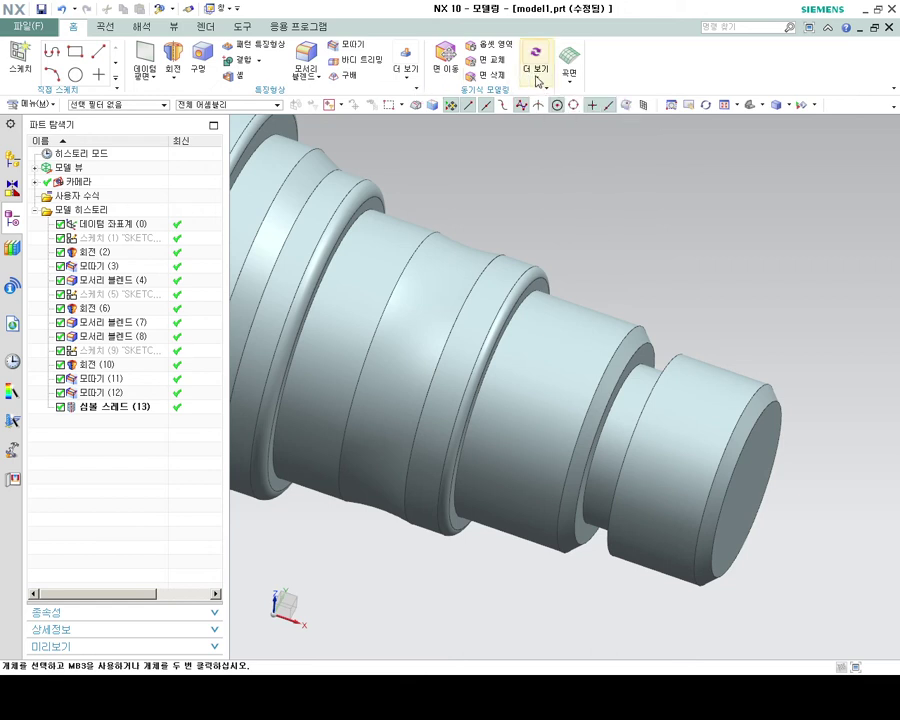
left_click(570, 78)
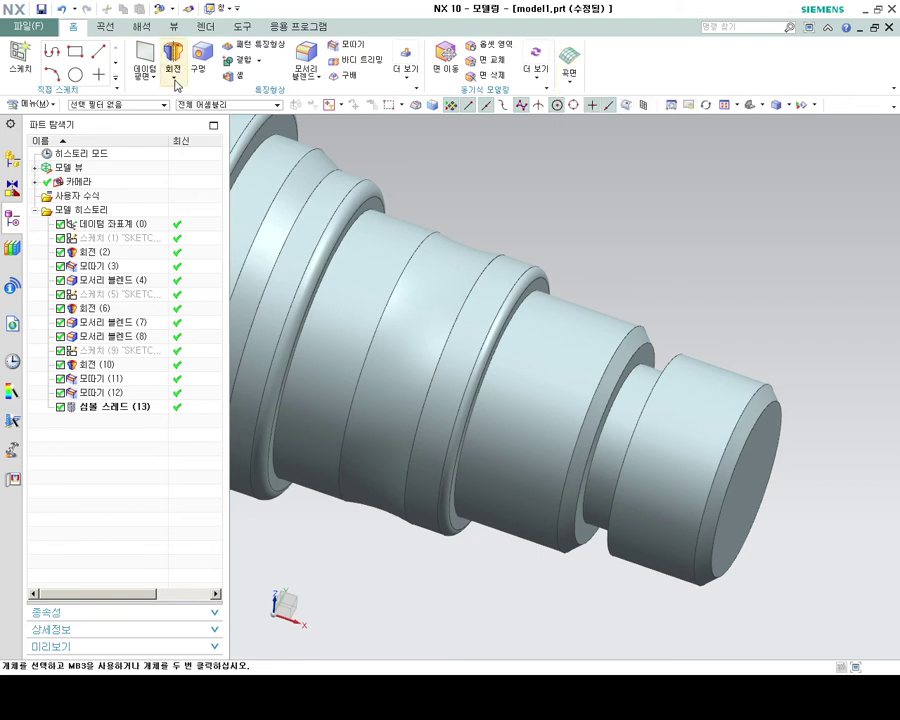
left_click(400, 80)
- Start a Symbolic thread and select the end cylinder face
left_click(398, 87)
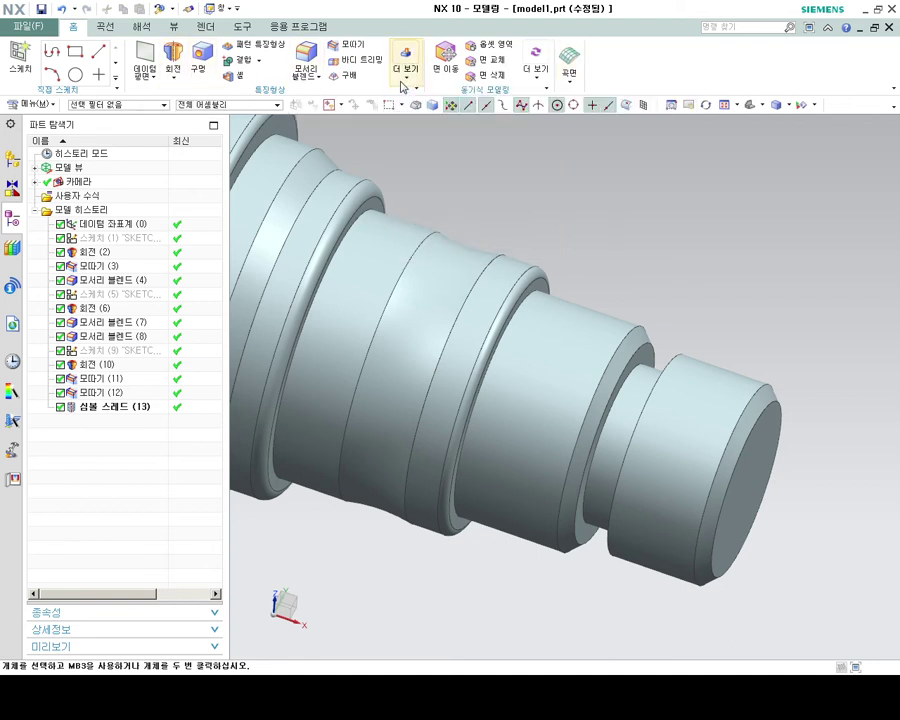
left_click(398, 87)
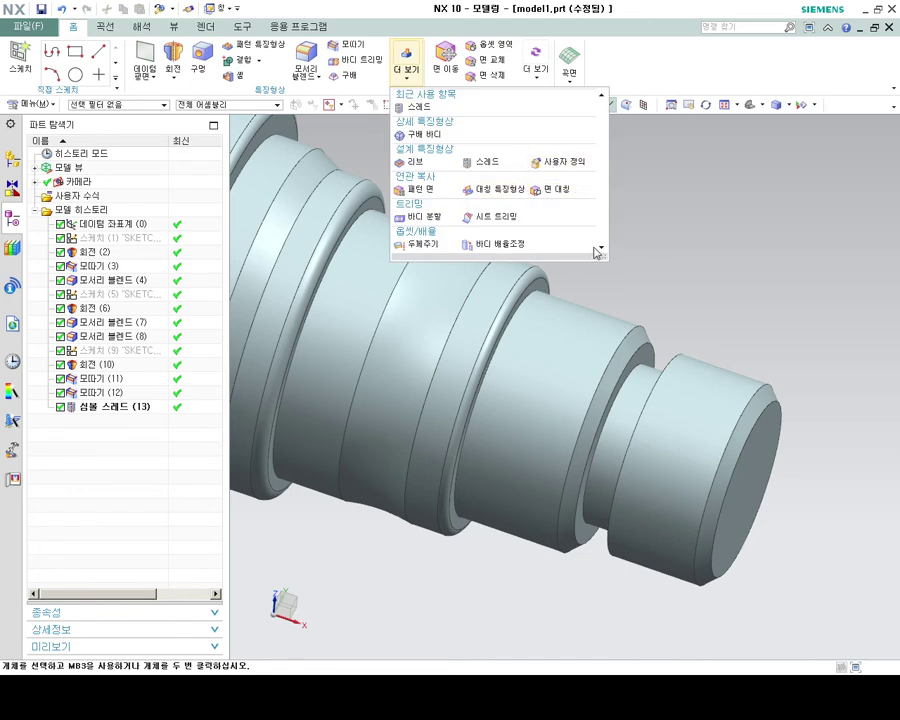
left_click(481, 171)
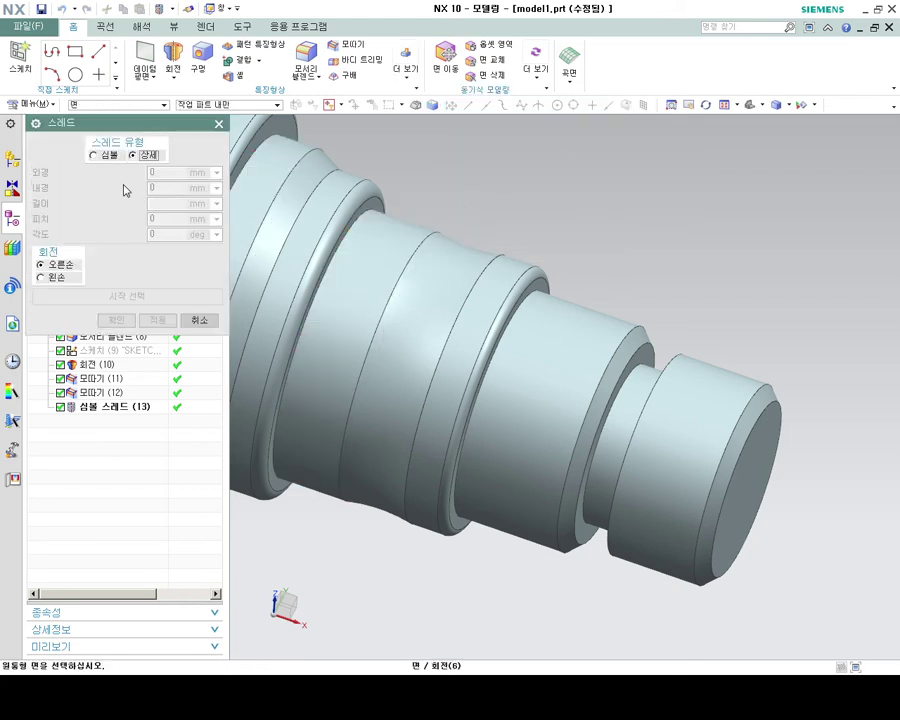
left_click(728, 402)
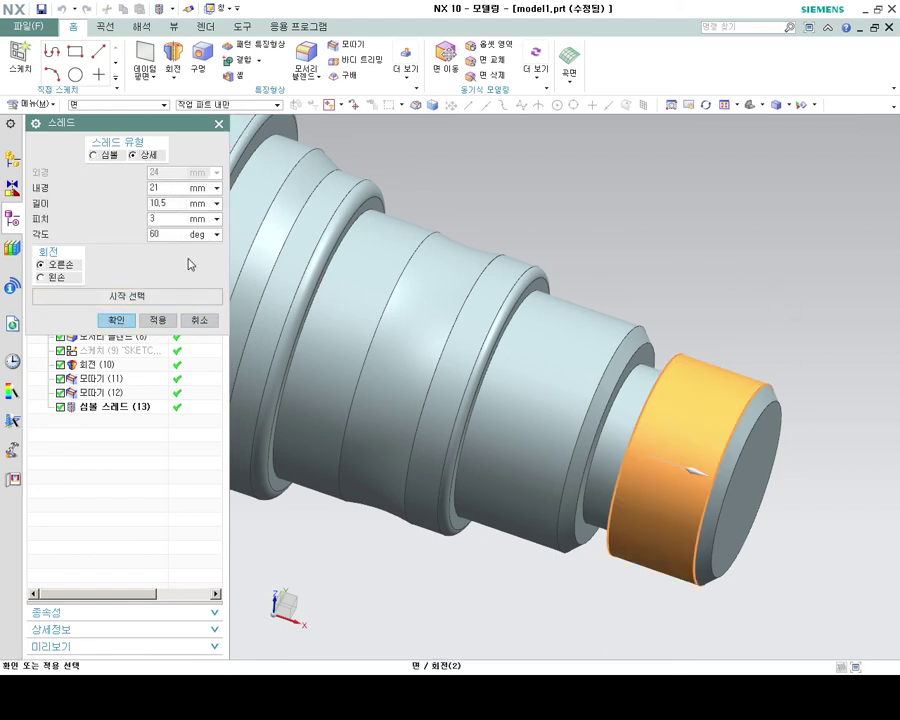
left_click(106, 156)
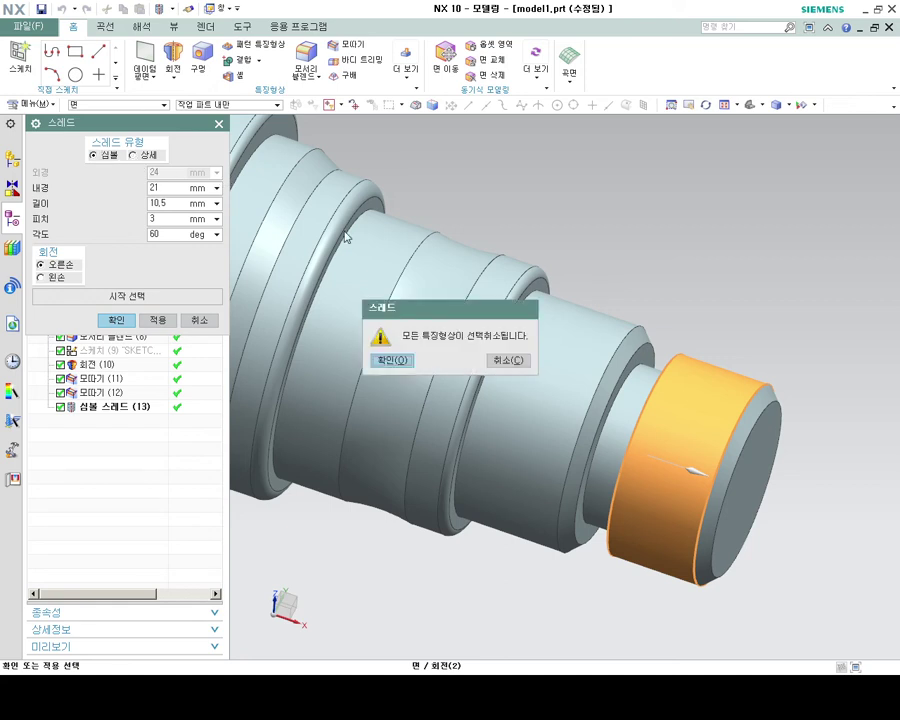
left_click(391, 362)
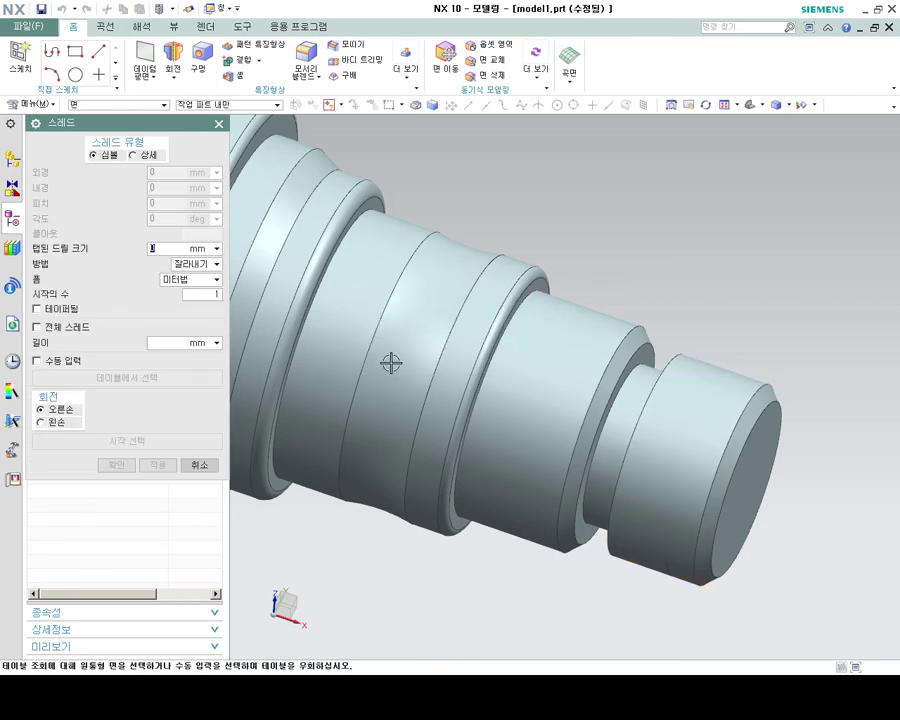
left_click(689, 406)
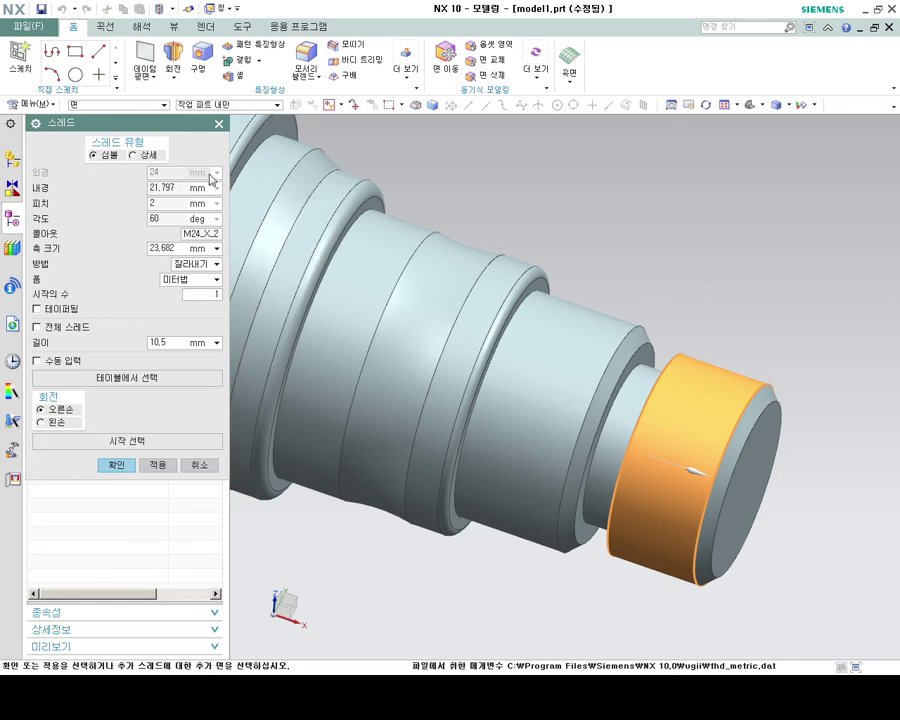
- Choose M24_X_2 from the thread table, confirm, and dismiss the overlap error
left_click(190, 378)
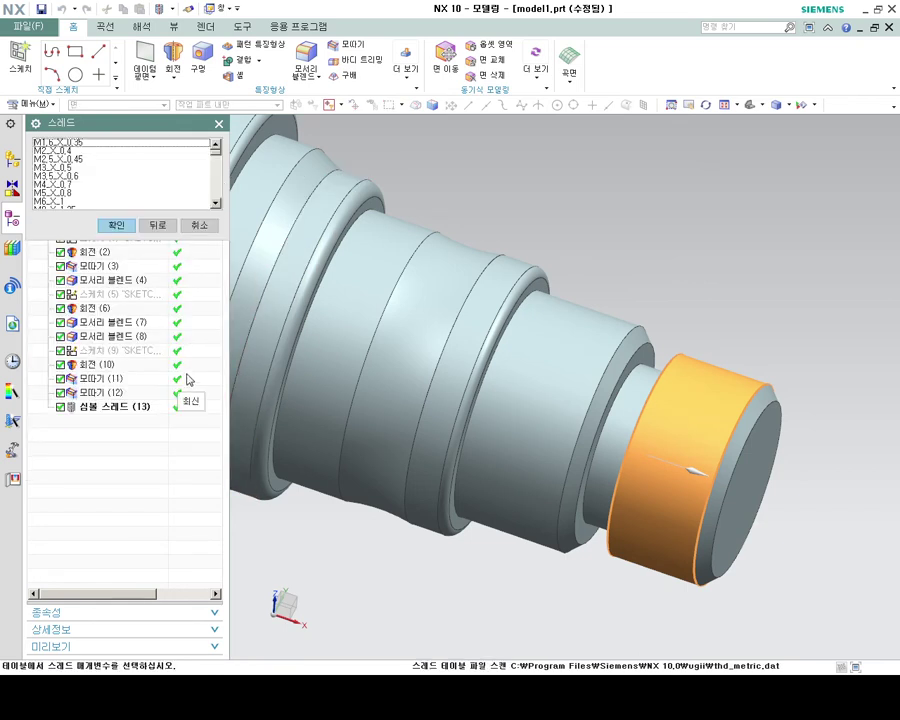
scroll(94, 180, "down", 3)
scroll(94, 180, "down", 2)
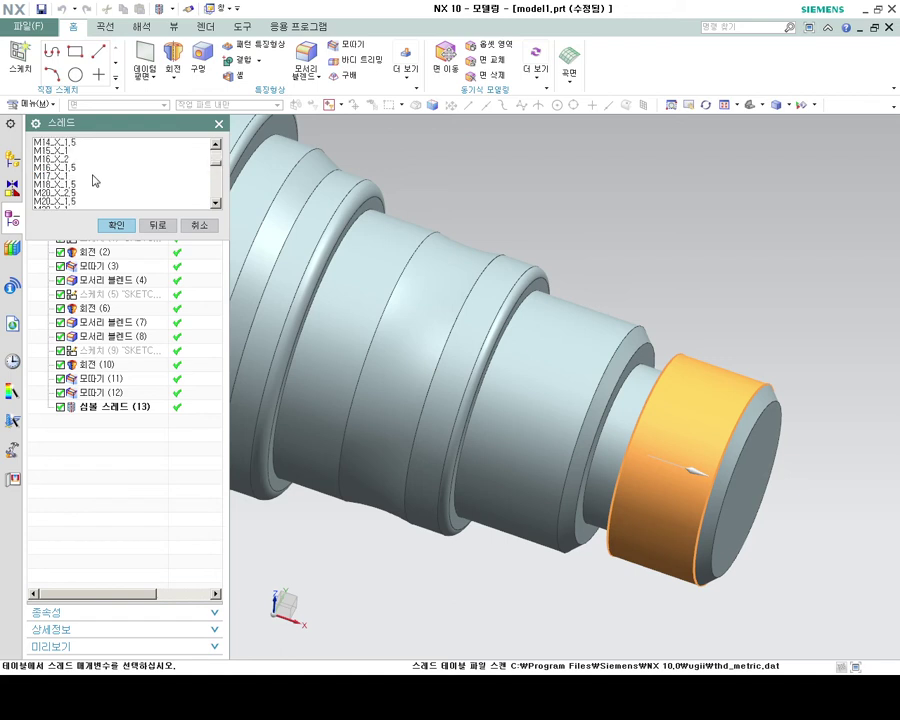
scroll(94, 180, "down", 2)
scroll(94, 180, "down", 1)
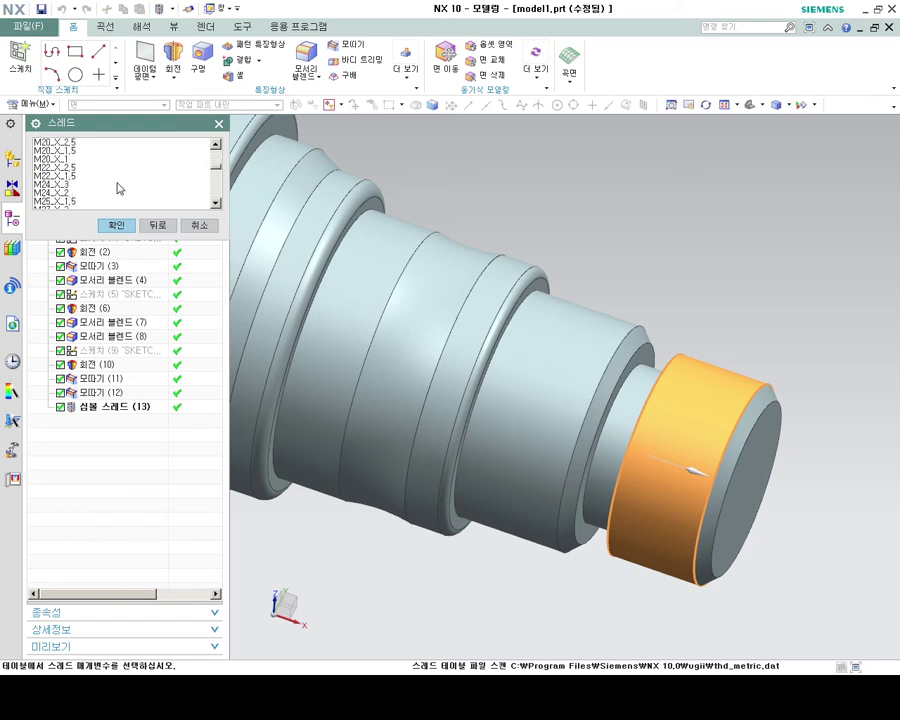
left_click(68, 193)
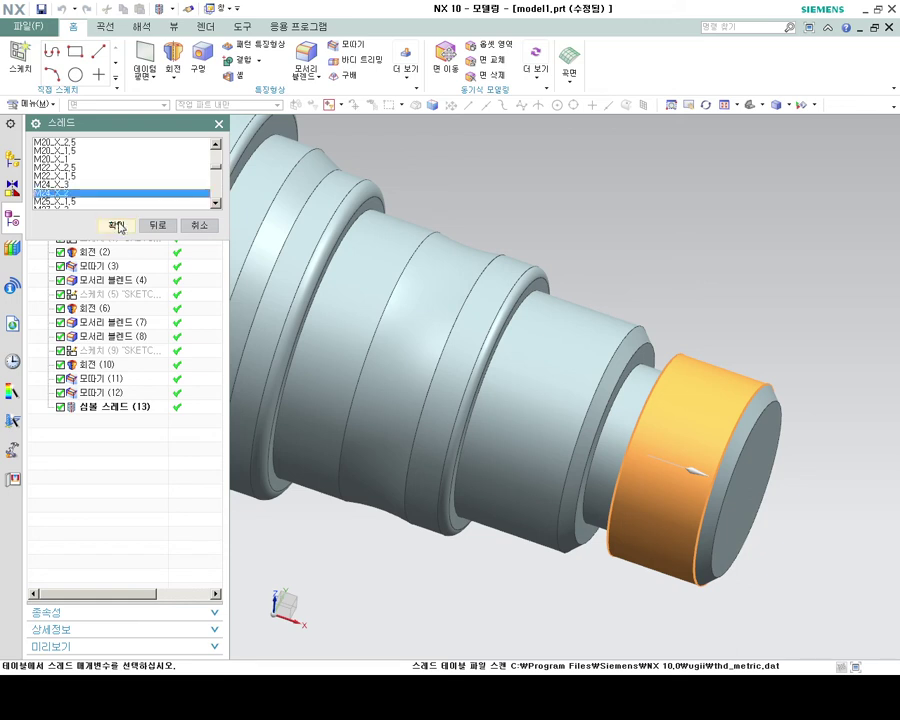
left_click(115, 225)
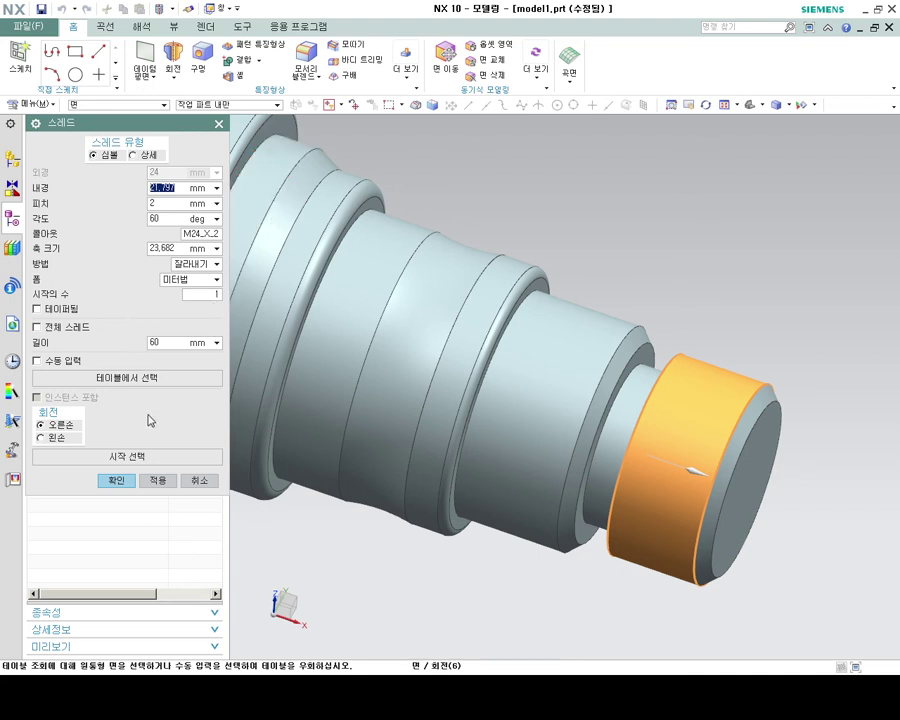
left_click(126, 481)
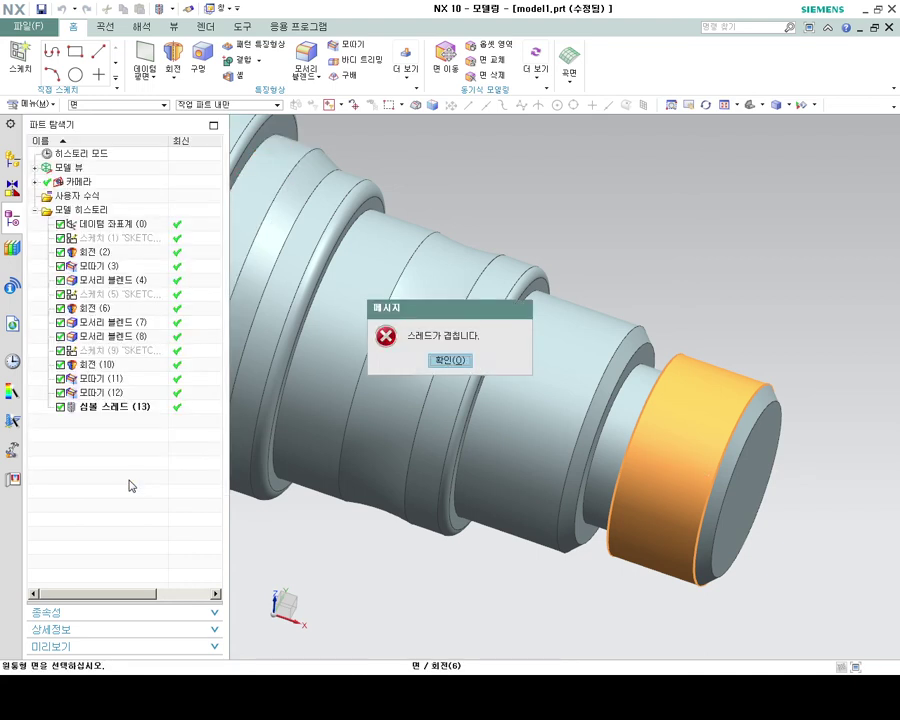
left_click(458, 362)
mouse_move(727, 325)
middle_mouse_down()
mouse_move(743, 334)
mouse_move(364, 410)
middle_mouse_up()
middle_click(752, 332)
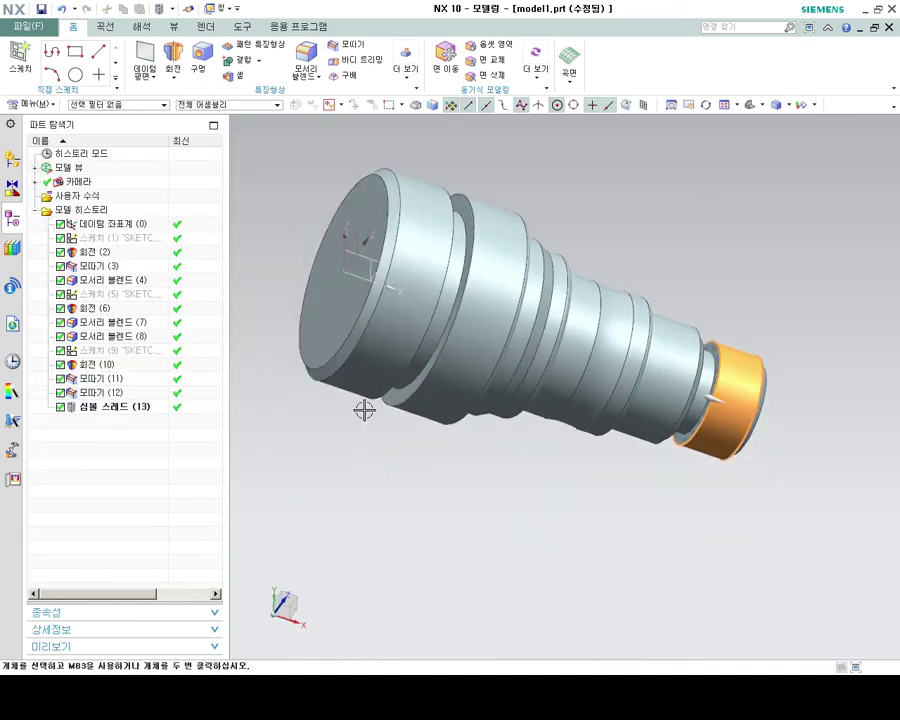
- Suppress Symbolic Thread (13) and briefly open its parameters
left_click(61, 407)
left_click(110, 408)
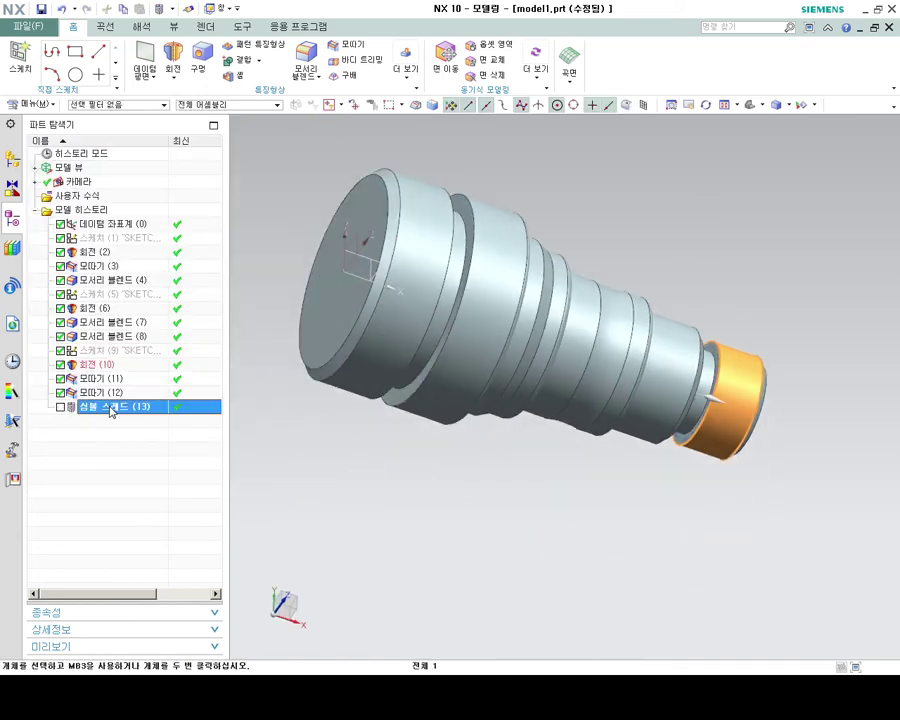
right_click(112, 408)
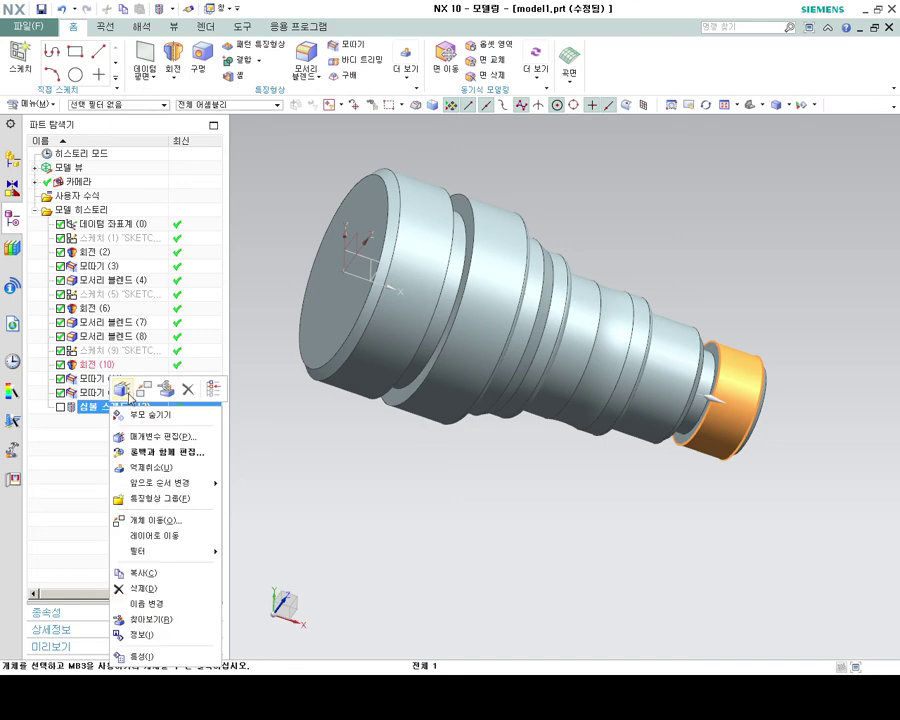
left_click(165, 437)
middle_click_drag(707, 363, 668, 389)
middle_click(668, 389)
scroll(737, 377, "up", 3)
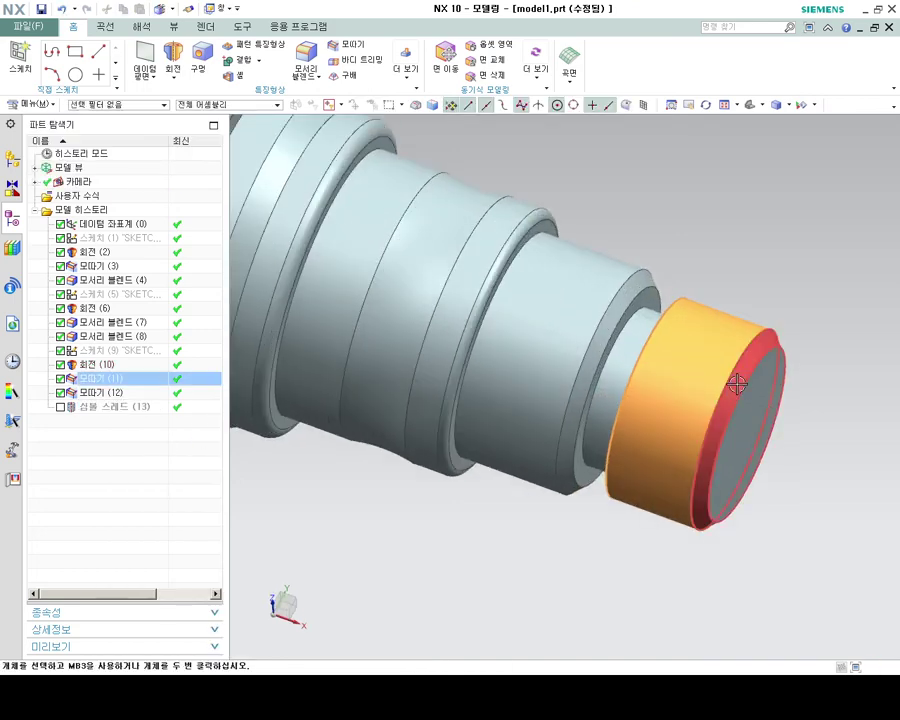
scroll(763, 395, "up", 2)
scroll(763, 395, "down", 2)
- Inspect the end cylinder and reopen the suppressed thread's parameters without changes
left_click(575, 405)
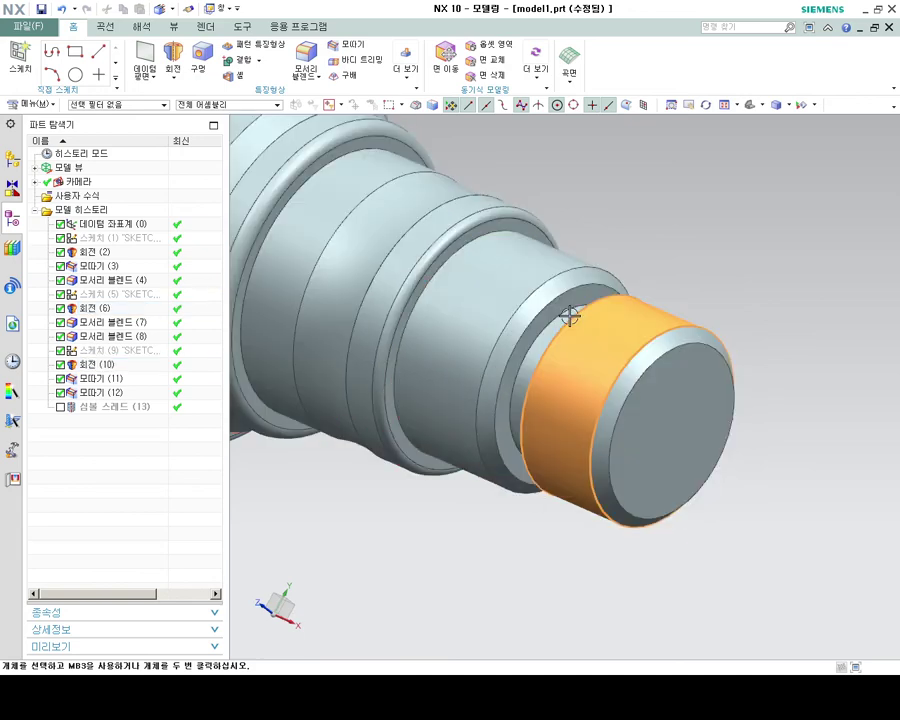
right_click(726, 280)
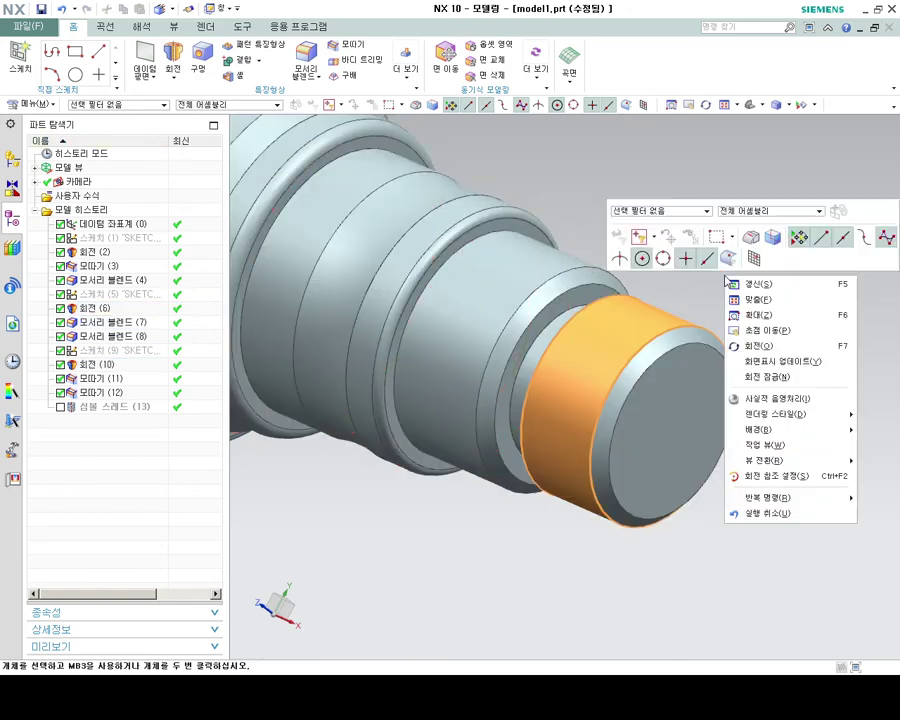
left_click(341, 527)
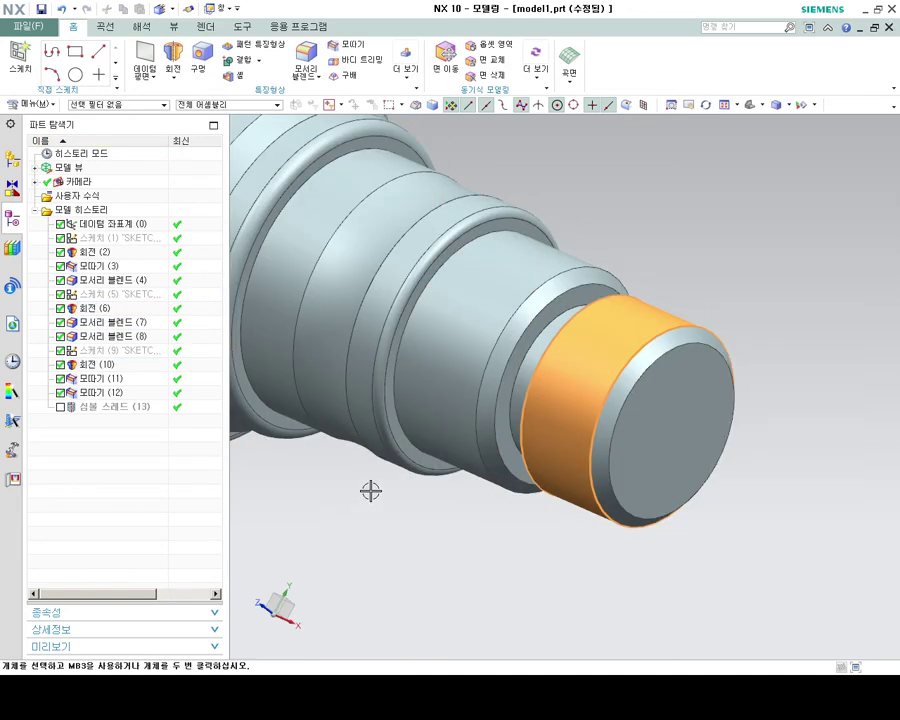
middle_click_drag(554, 302, 652, 372)
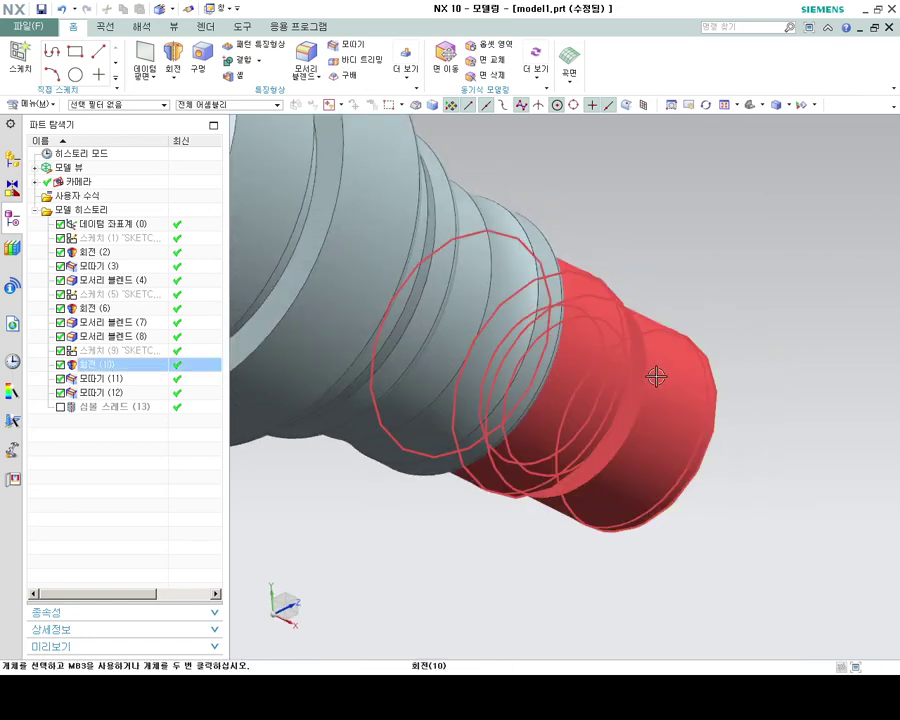
right_click(124, 409)
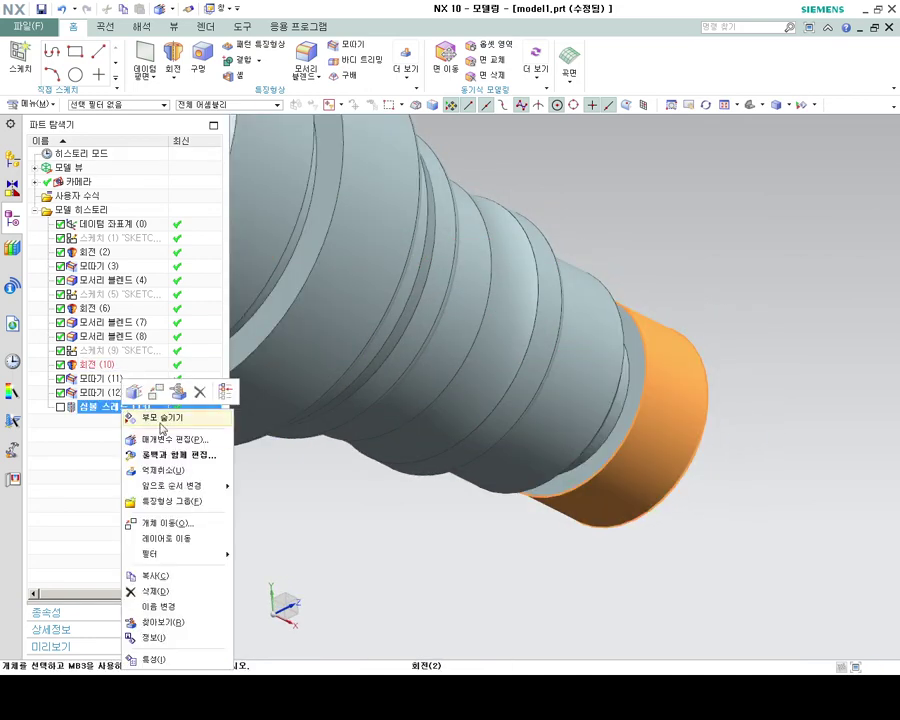
left_click(140, 439)
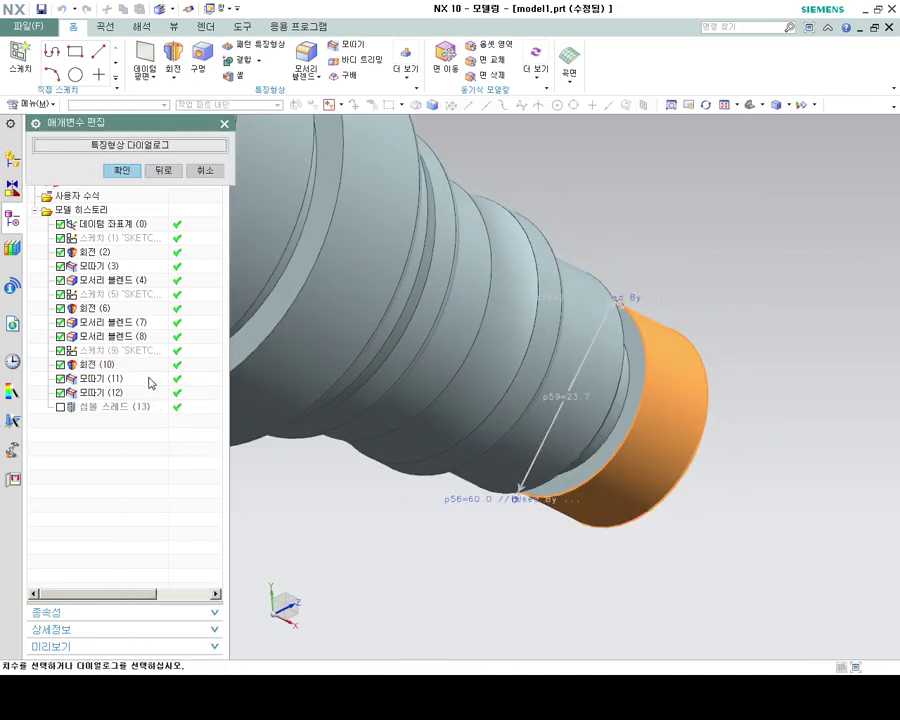
left_click(122, 176)
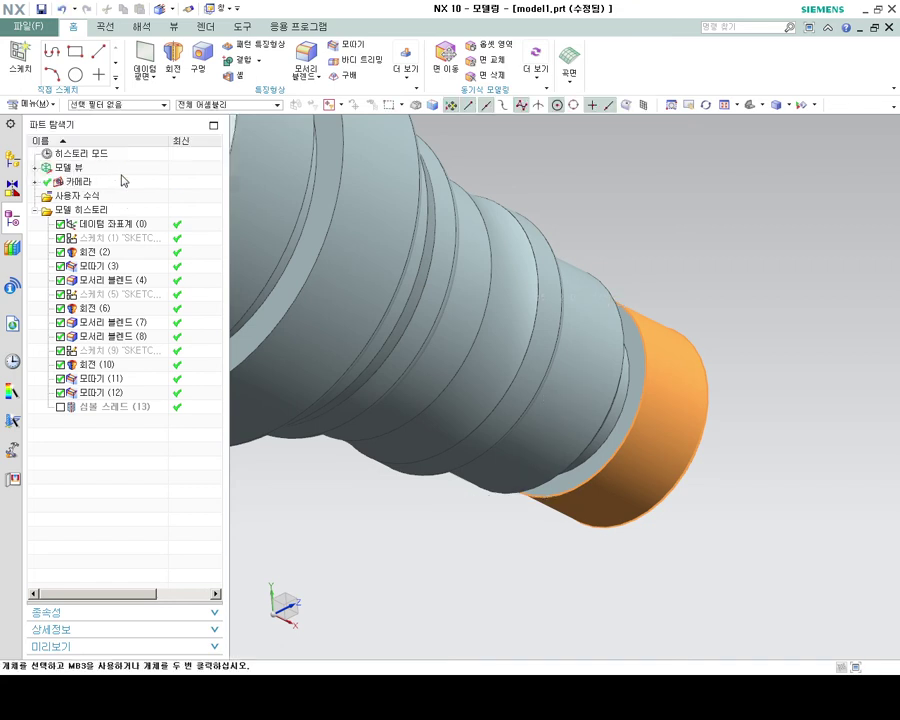
right_click(126, 409)
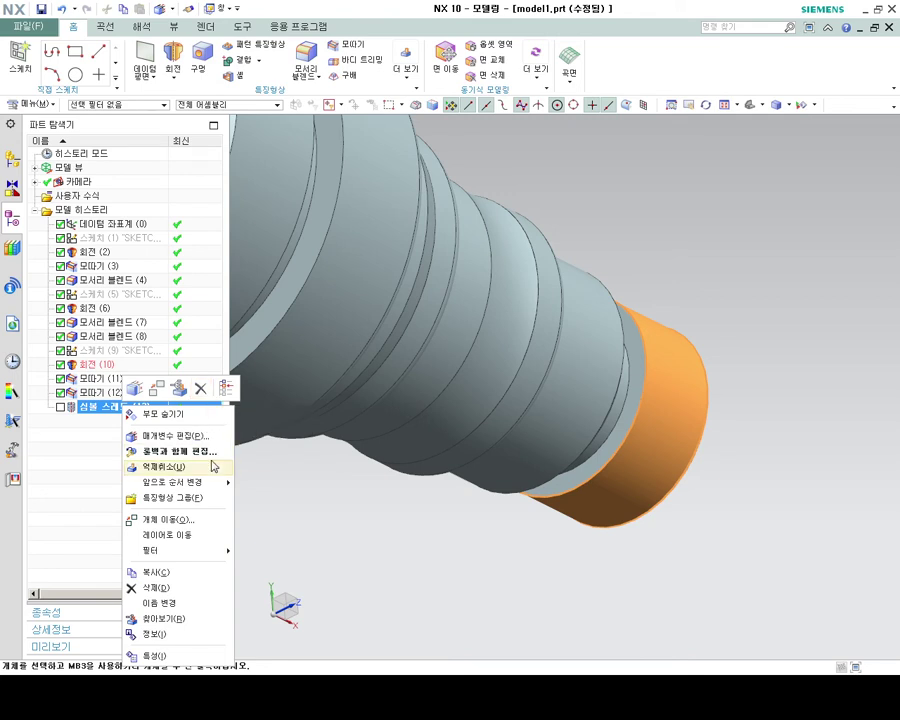
left_click(316, 512)
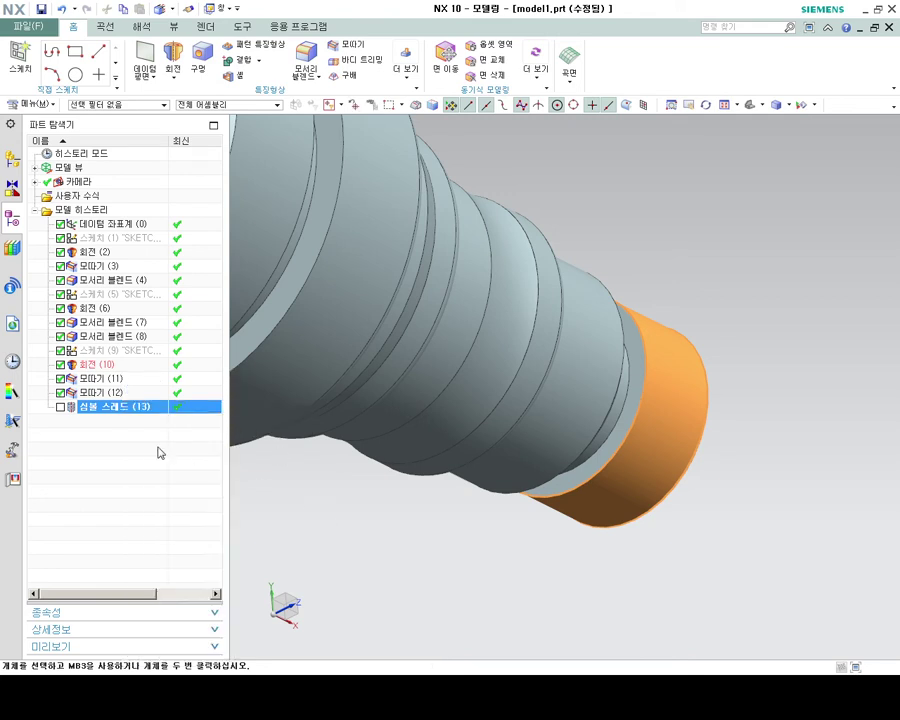
- Delete Symbolic Thread (13) from the Part Navigator
right_click(100, 407)
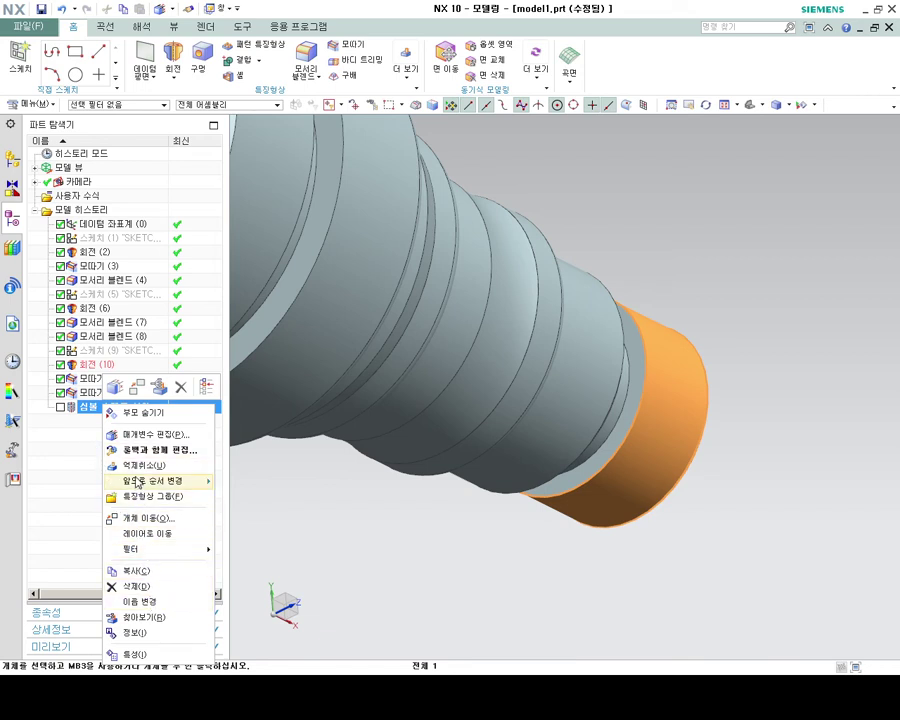
left_click(118, 587)
middle_click_drag(683, 269, 600, 180)
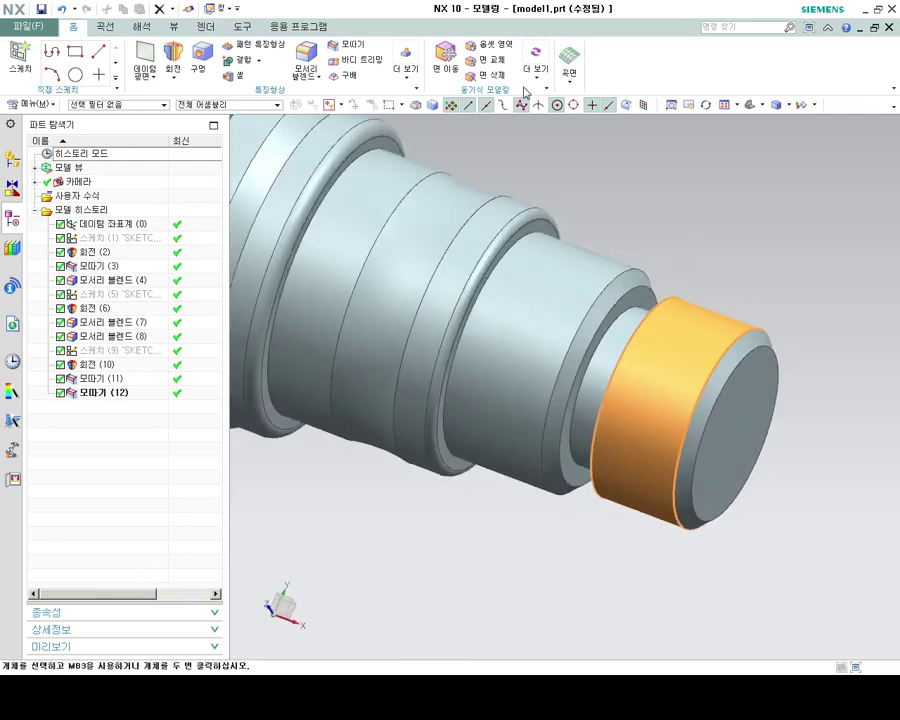
- Create the M24x2 symbolic thread on the end cylinder, dismissing the diameter warning
left_click(405, 68)
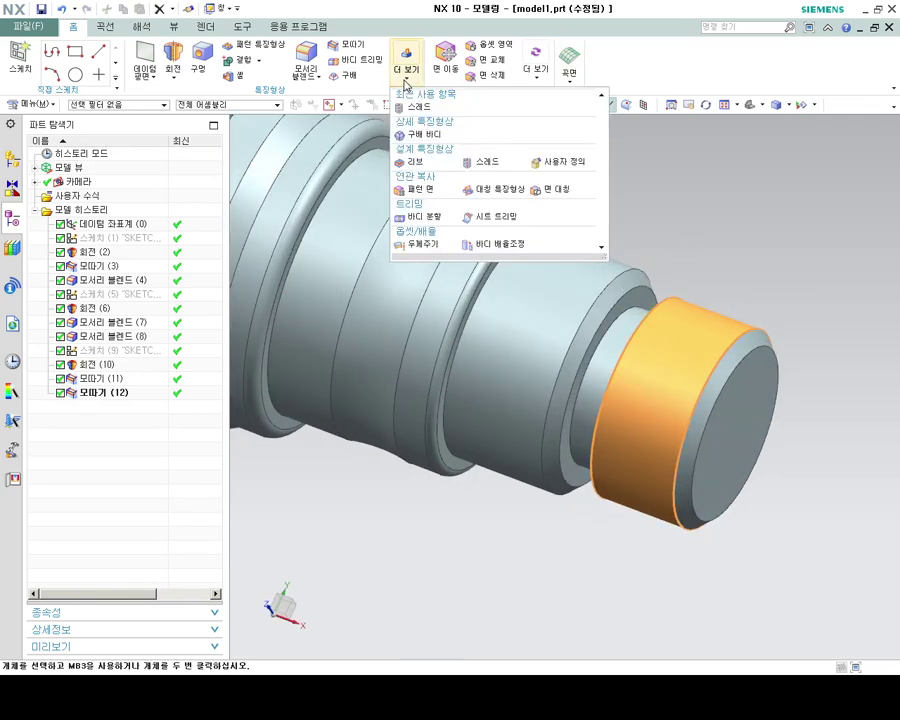
left_click(462, 160)
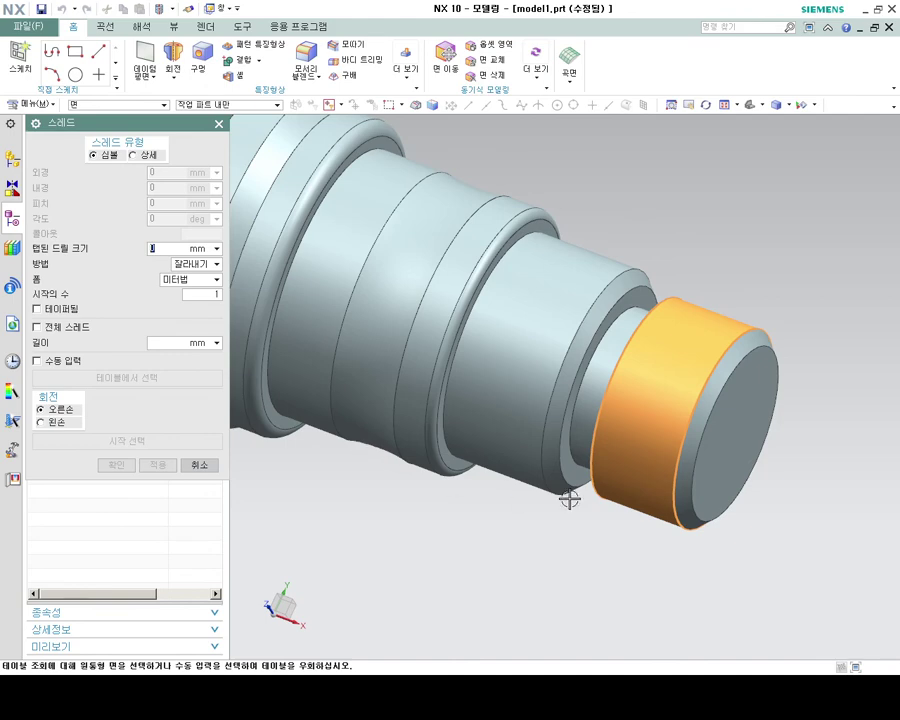
left_click(678, 367)
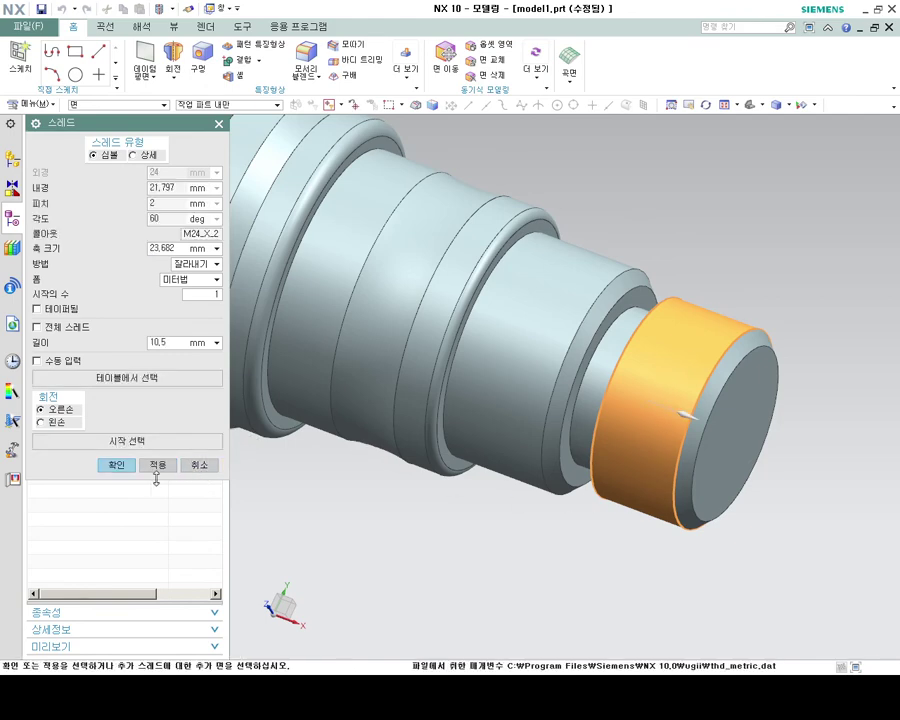
left_click(116, 465)
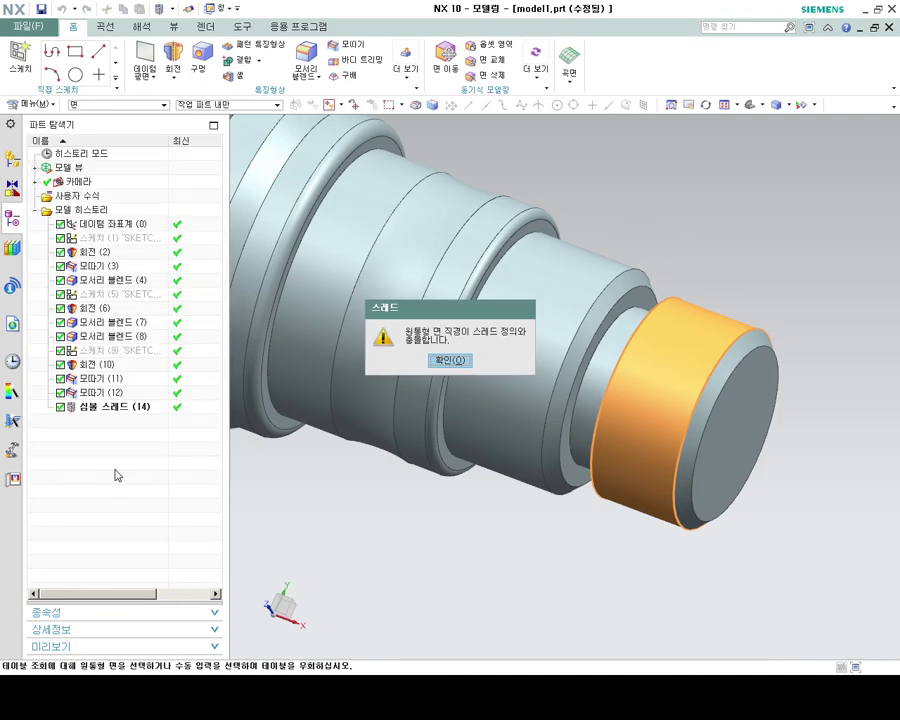
left_click(445, 361)
mouse_move(516, 466)
middle_mouse_down()
mouse_move(571, 491)
mouse_move(540, 530)
mouse_move(667, 506)
mouse_move(697, 519)
middle_mouse_up()
- Inspect the shaft end and check Symbolic Thread (14) in the navigator
left_click(757, 411)
middle_click_drag(757, 411, 756, 318)
key("Escape")
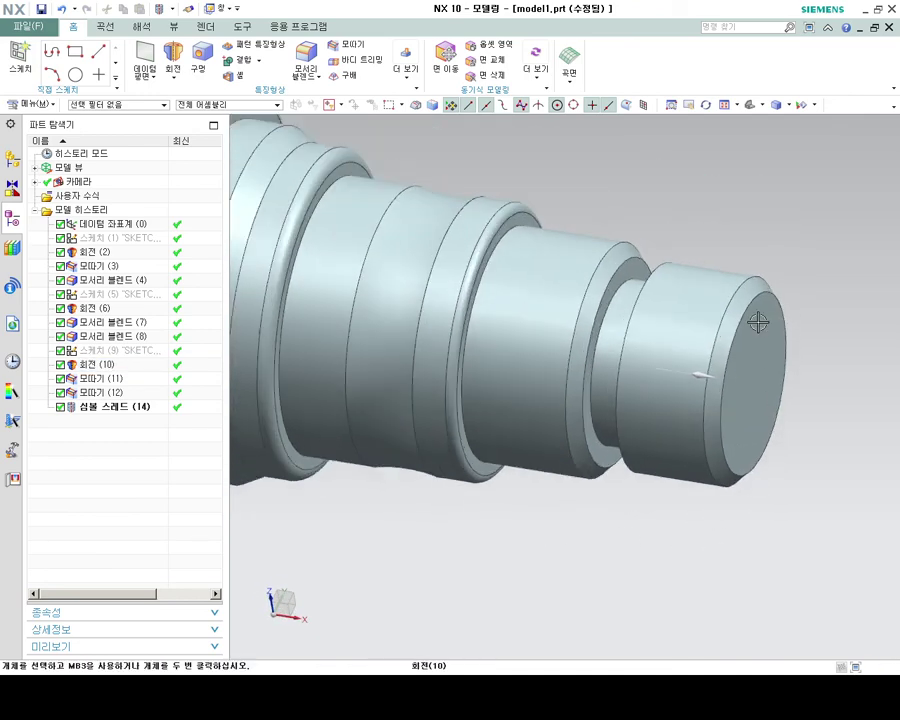
right_click(161, 407)
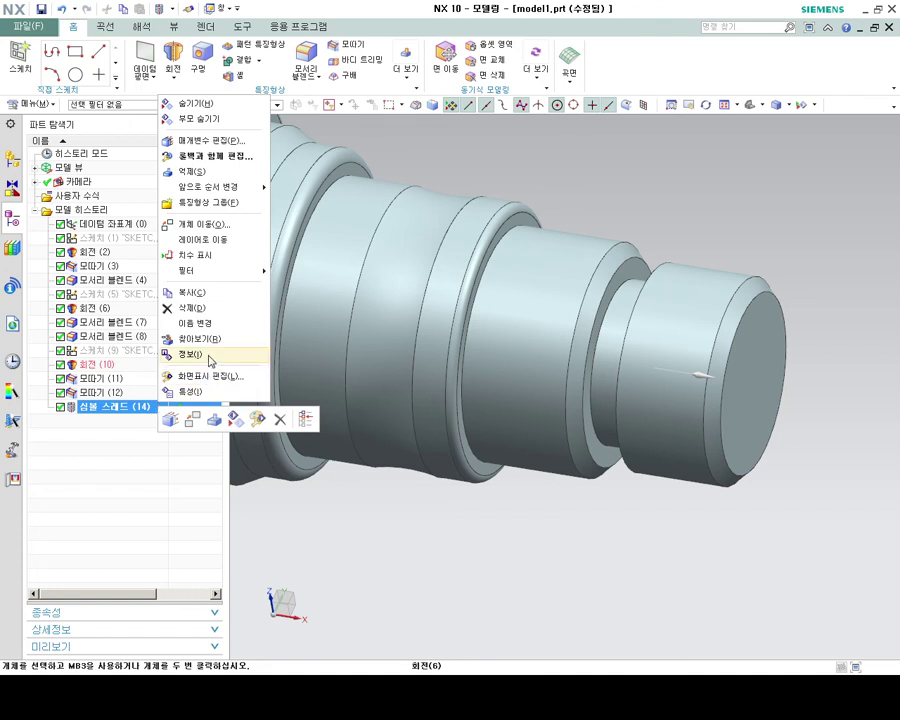
left_click(444, 510)
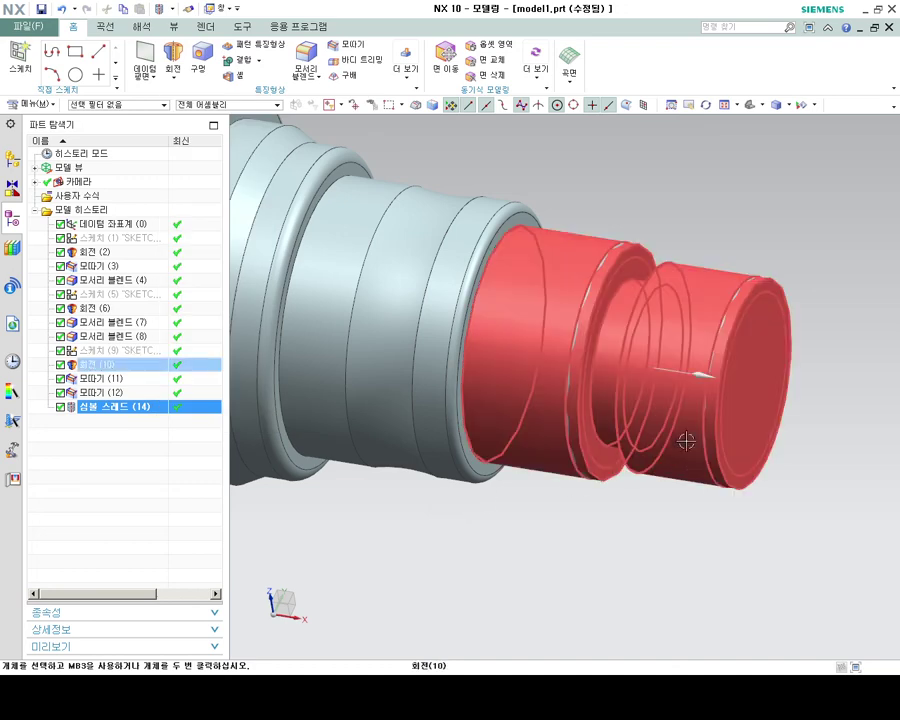
mouse_move(686, 441)
middle_mouse_down()
mouse_move(709, 524)
mouse_move(701, 508)
mouse_move(707, 514)
mouse_move(688, 525)
middle_mouse_up()
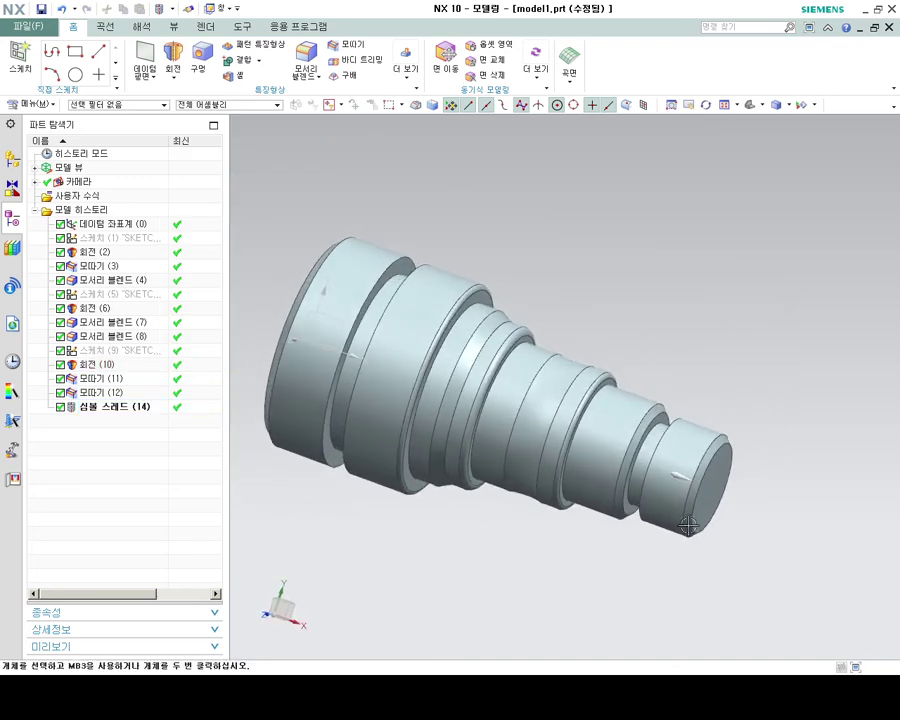
- Save the part as 2022-04-28-41.prt in E:\3-CAD
left_click(31, 27)
mouse_move(70, 112)
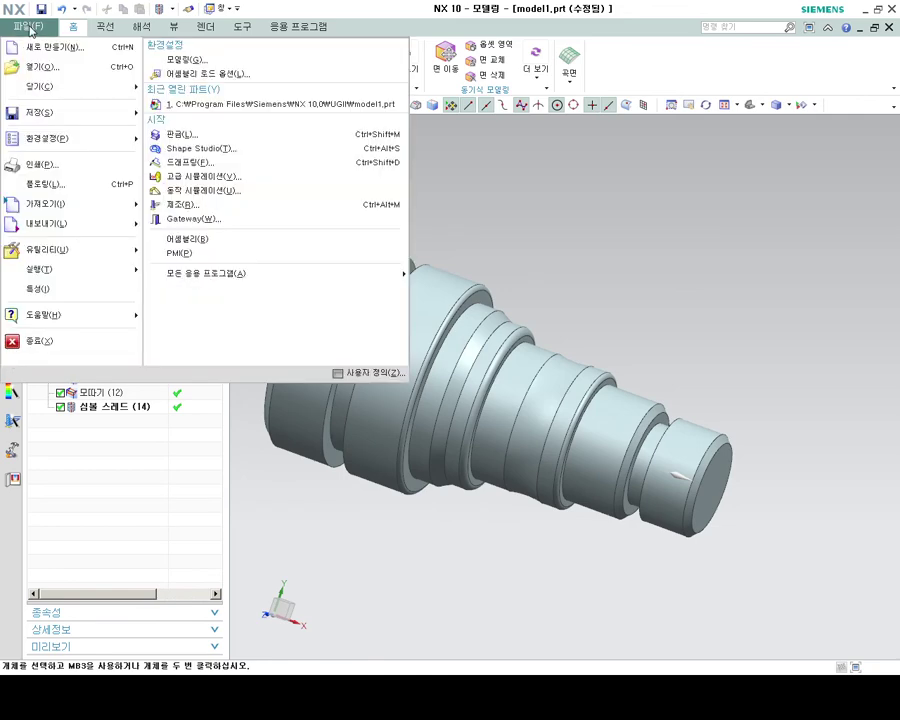
left_click(157, 115)
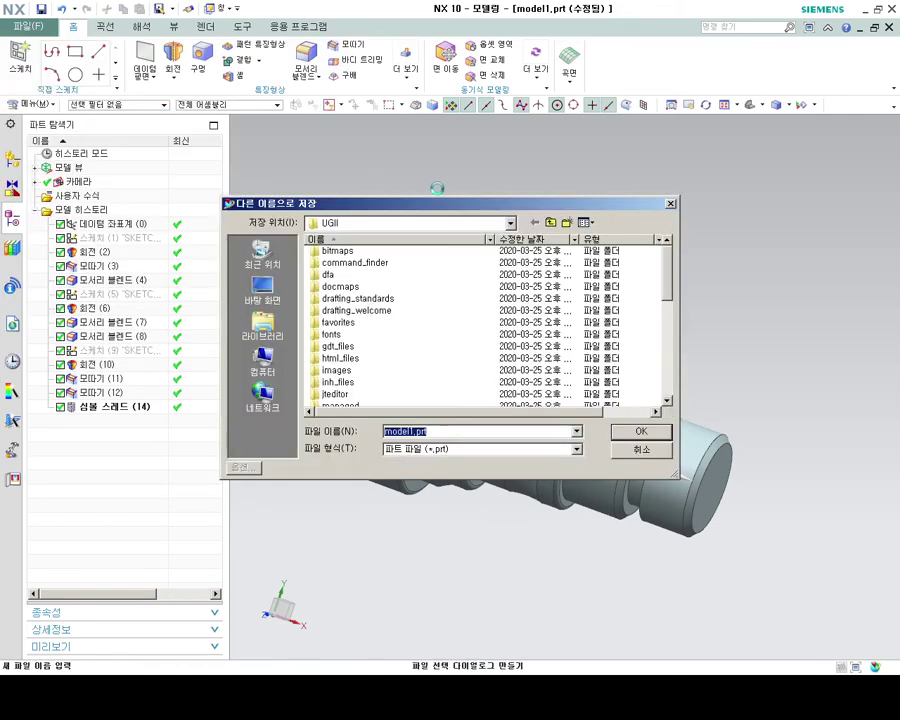
left_click(510, 222)
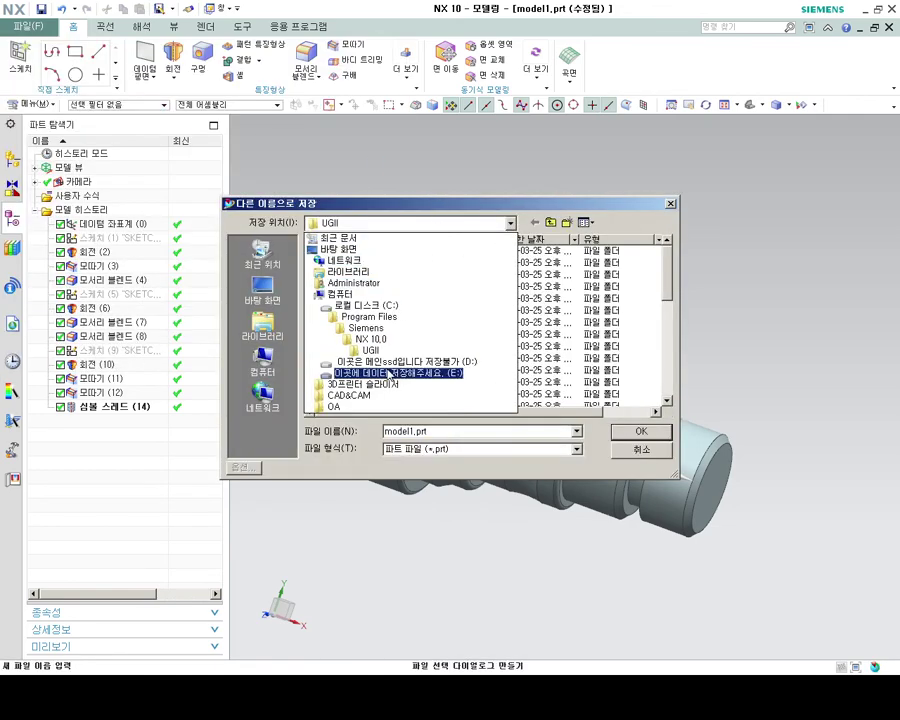
left_click(370, 366)
double_click(333, 251)
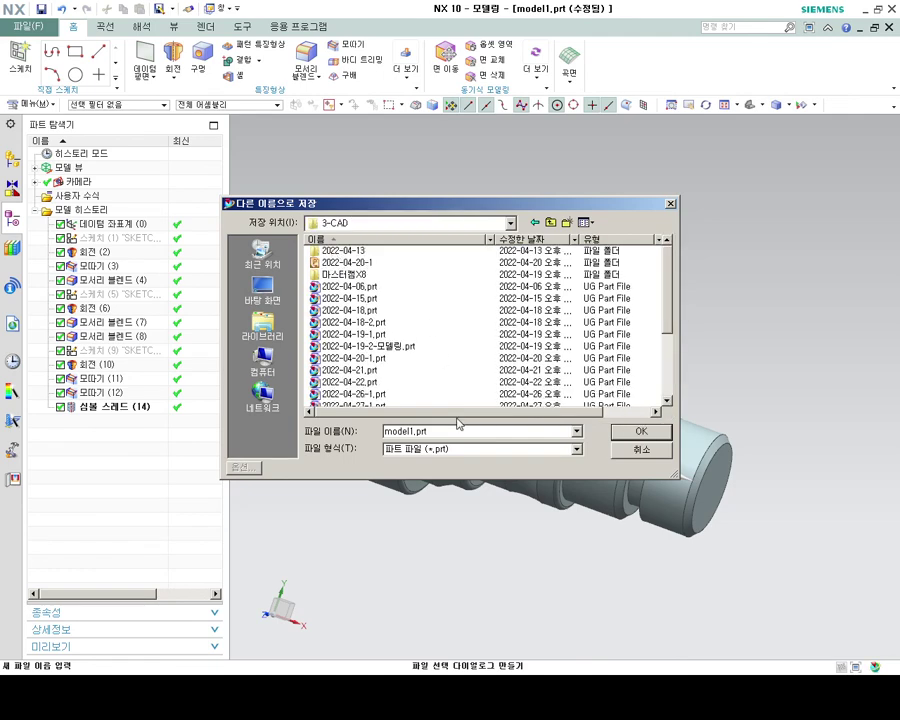
type("2022-")
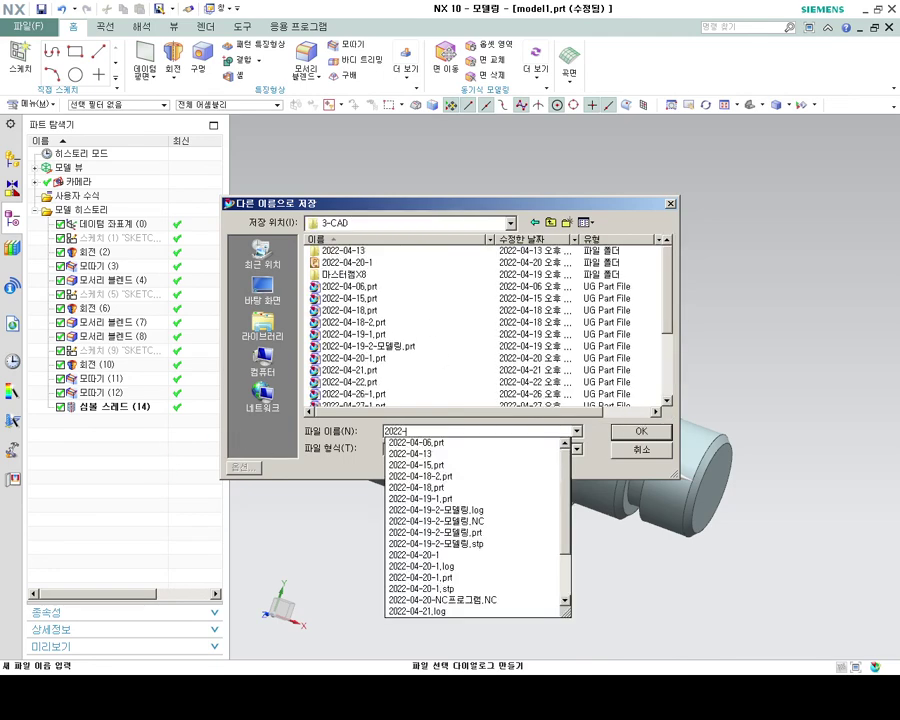
type("04-28-41")
key("Return")
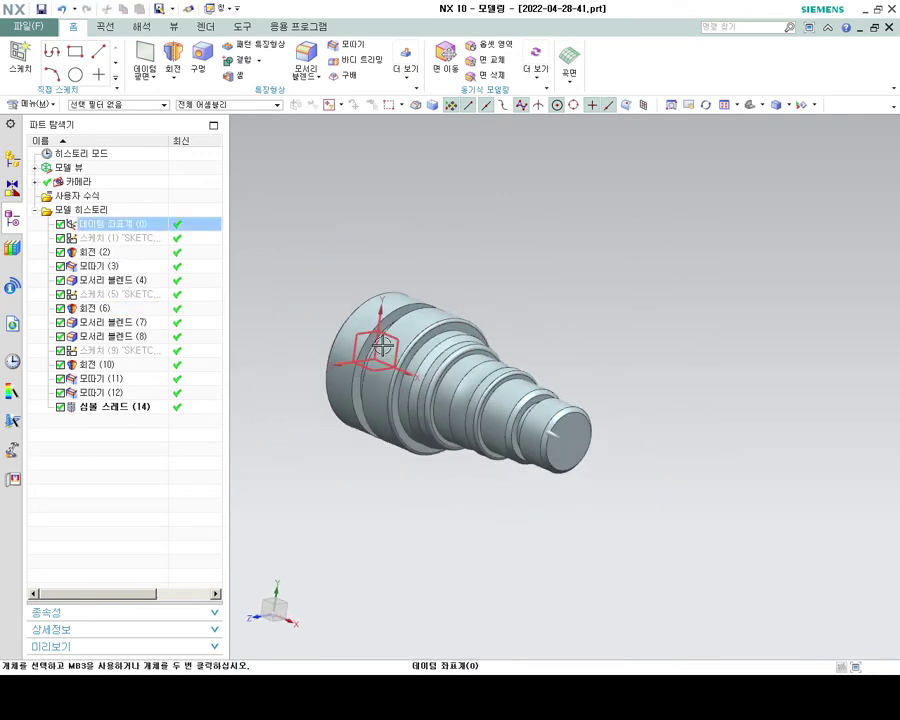
- Start Edit Object Display from the View commands and select the shaft solid body
left_click(300, 26)
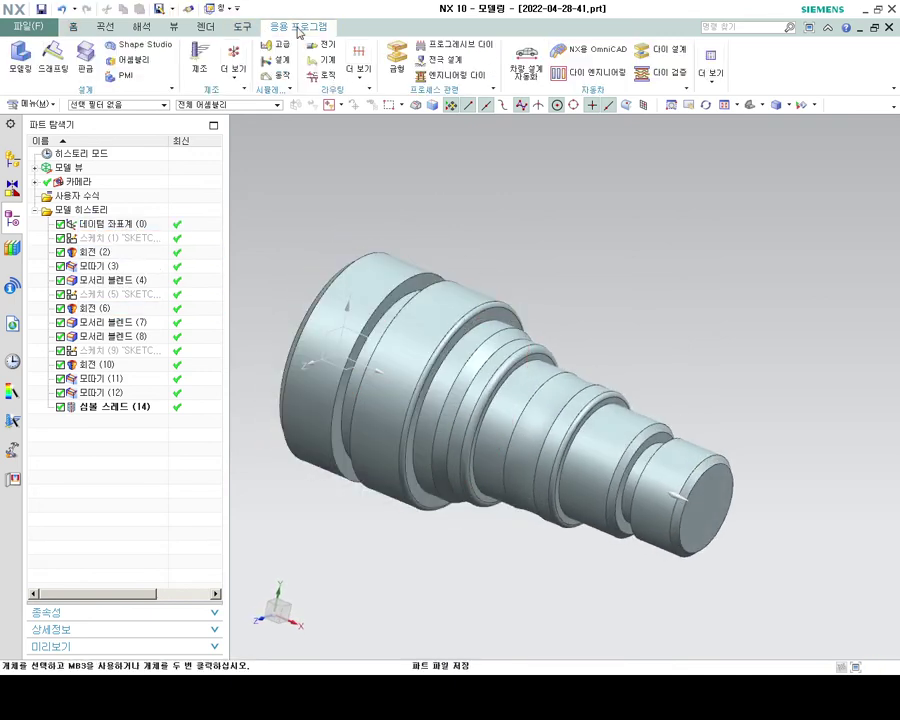
left_click(245, 27)
left_click(204, 27)
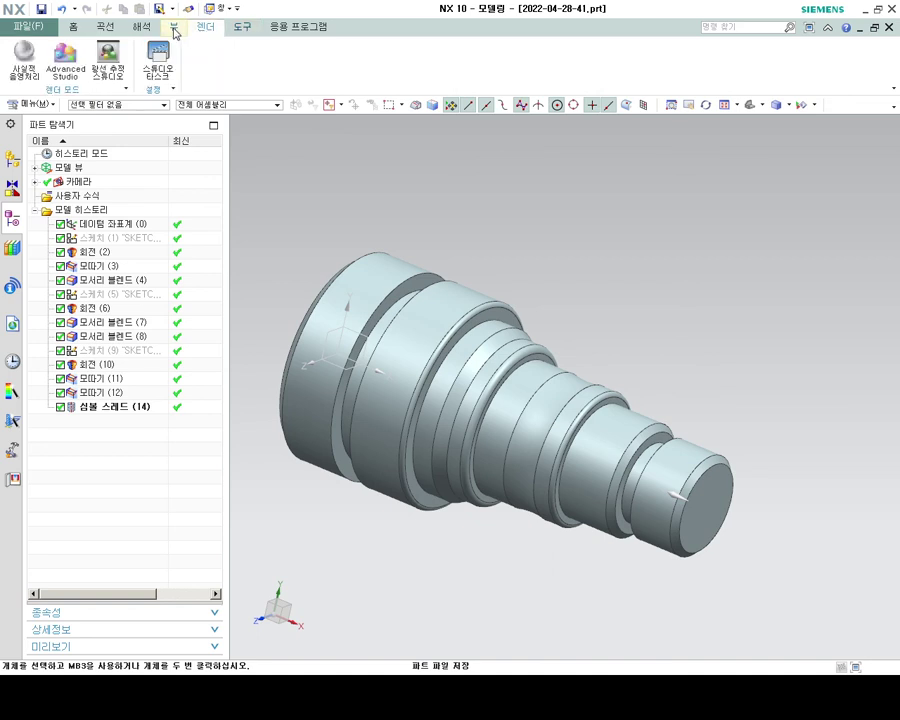
left_click(174, 27)
left_click(662, 66)
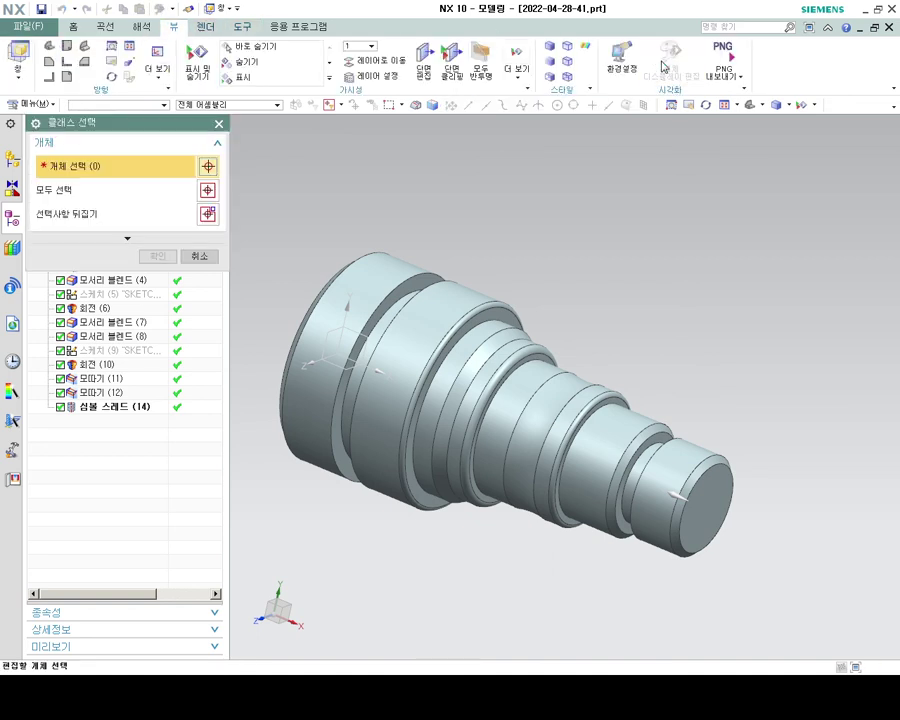
left_click(387, 299)
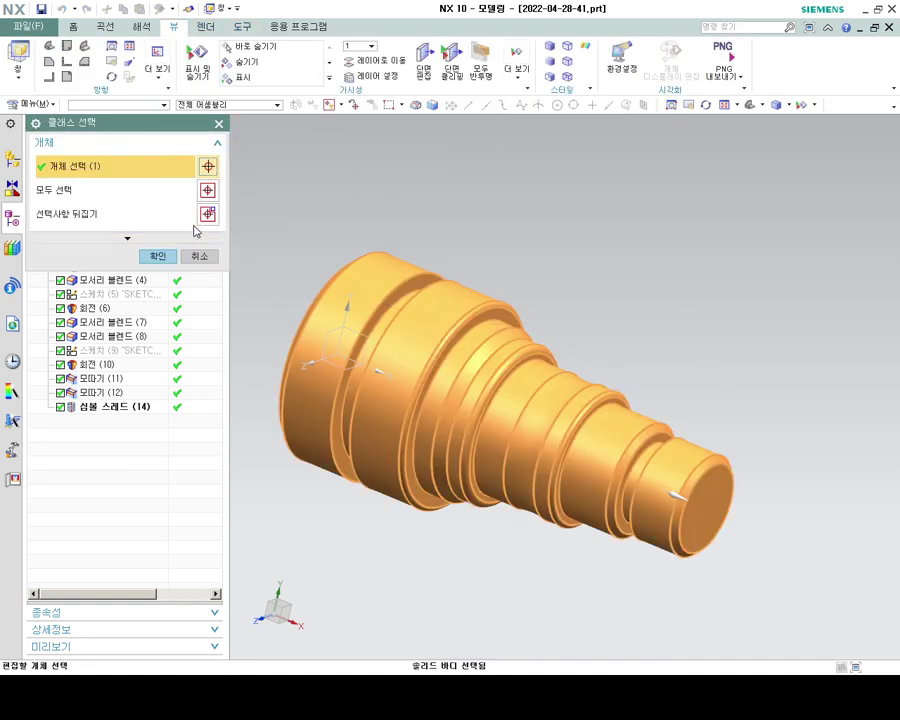
left_click(157, 256)
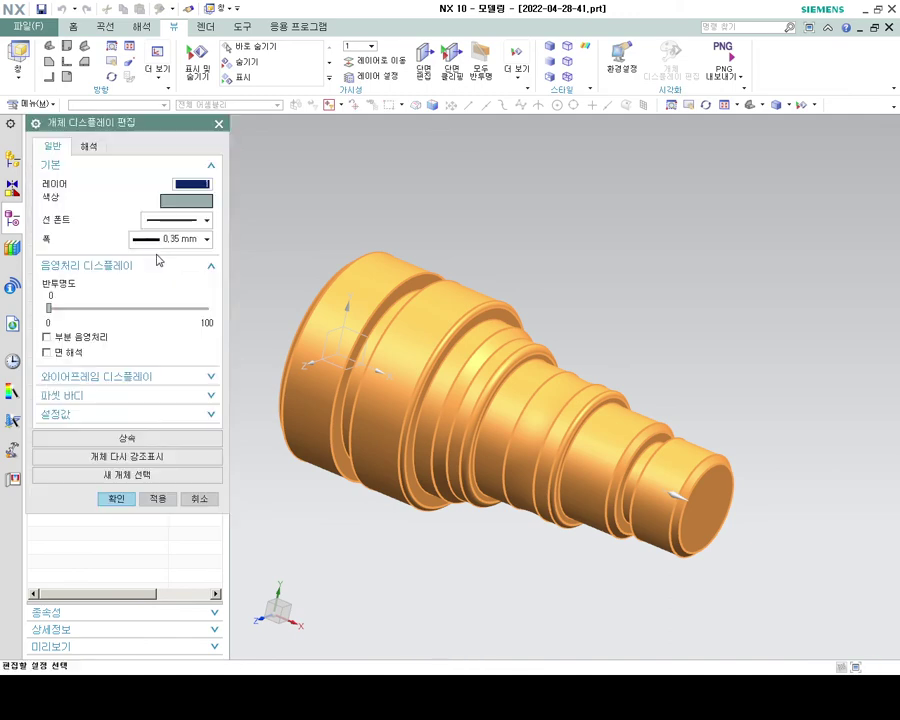
- Set the body colour to Green (ID 36), apply it, and save the part with Ctrl+S
left_click(186, 200)
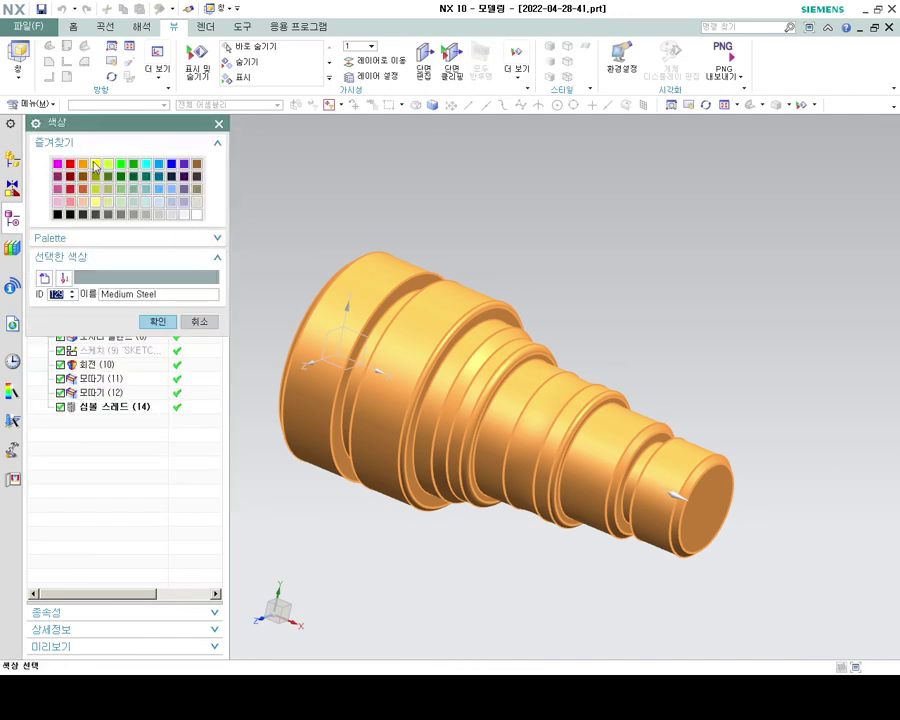
left_click(96, 164)
left_click(121, 165)
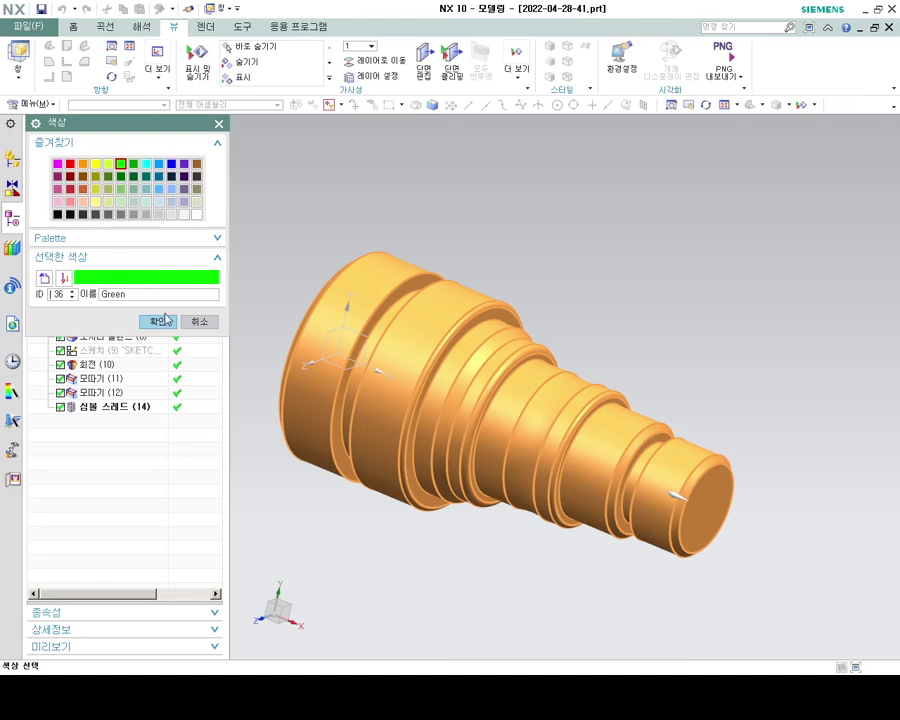
left_click(162, 320)
left_click(115, 495)
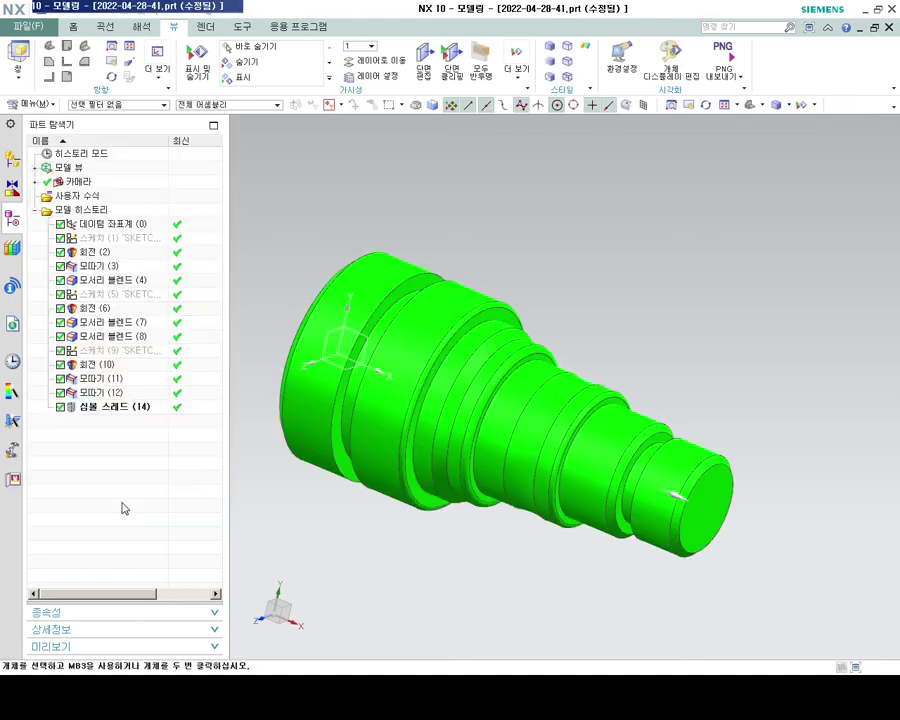
scroll(316, 434, "down", 2)
scroll(410, 410, "up", 5)
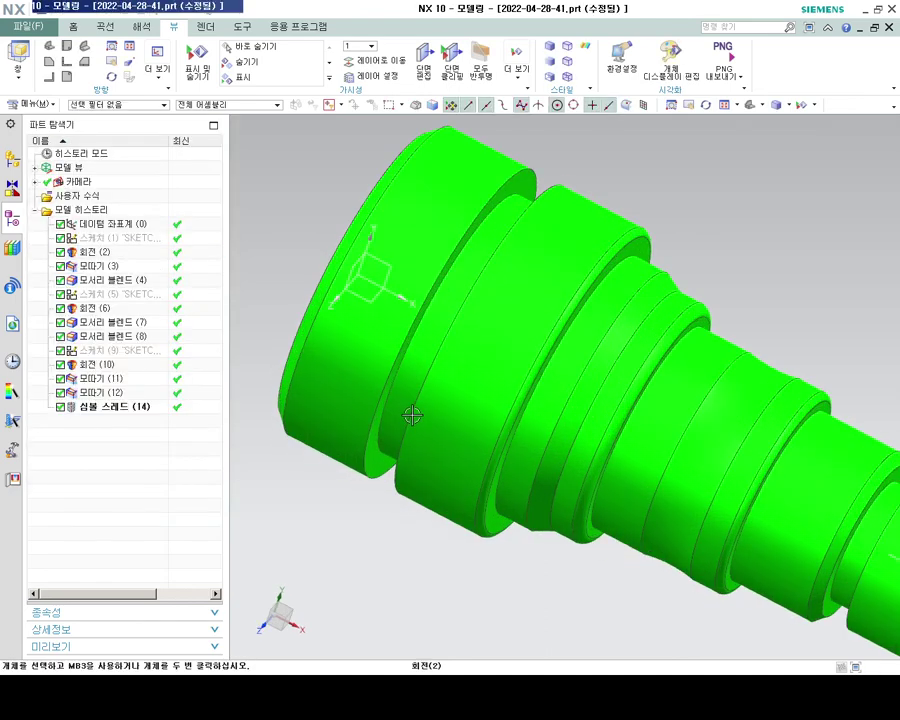
scroll(578, 388, "down", 4)
key("ctrl+s")
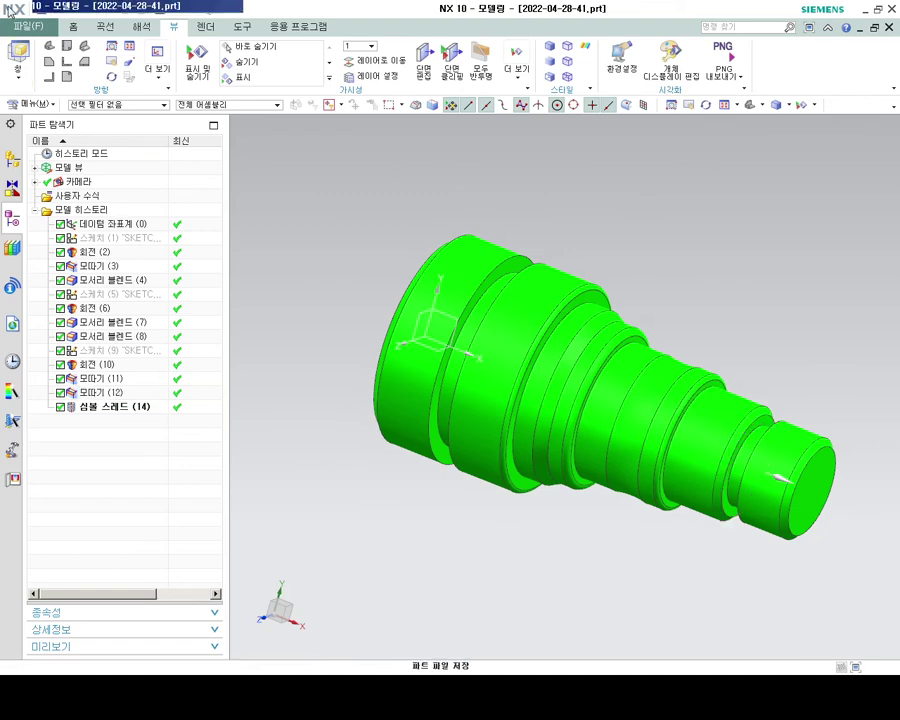
- Start a new file and browse the model templates such as Shape Studio, Sheet Metal and Routing Electrical
left_click(25, 33)
left_click(30, 44)
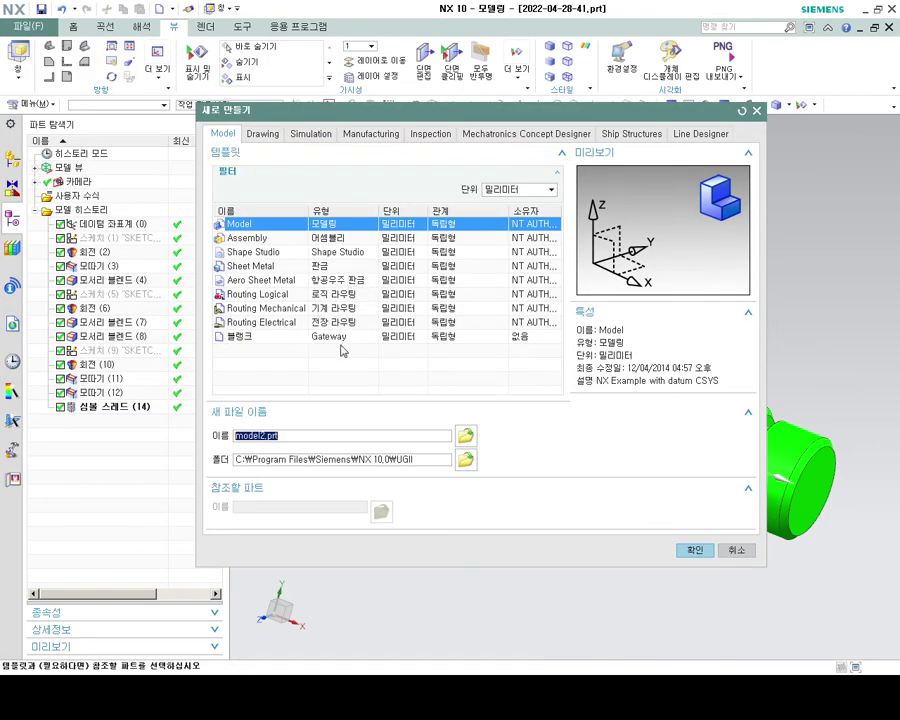
left_click(335, 254)
left_click(324, 268)
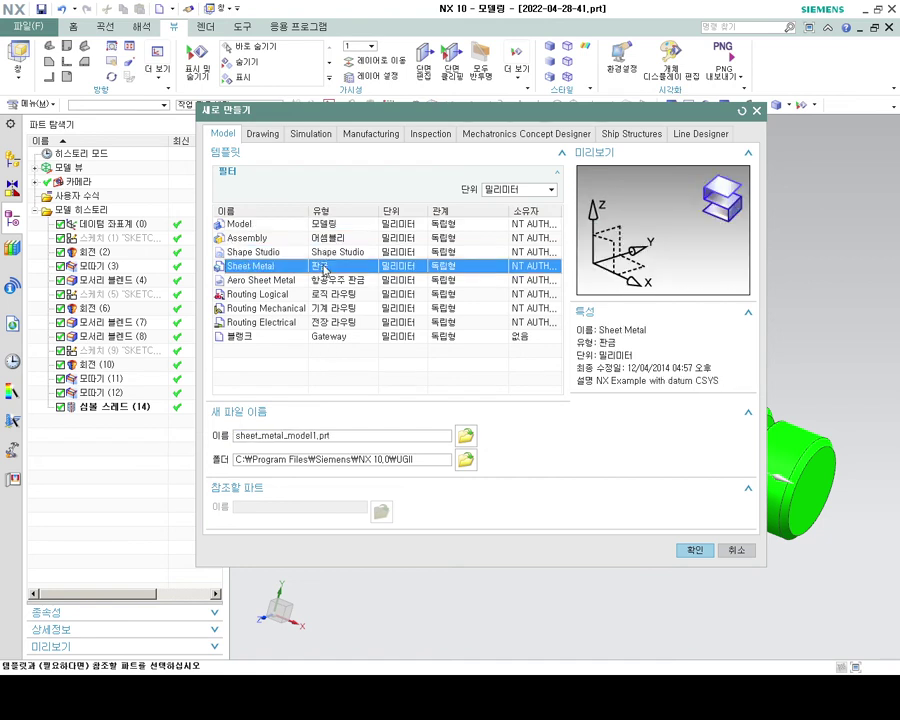
left_click(252, 252)
left_click(251, 268)
left_click(250, 294)
left_click(248, 280)
left_click(250, 308)
left_click(253, 322)
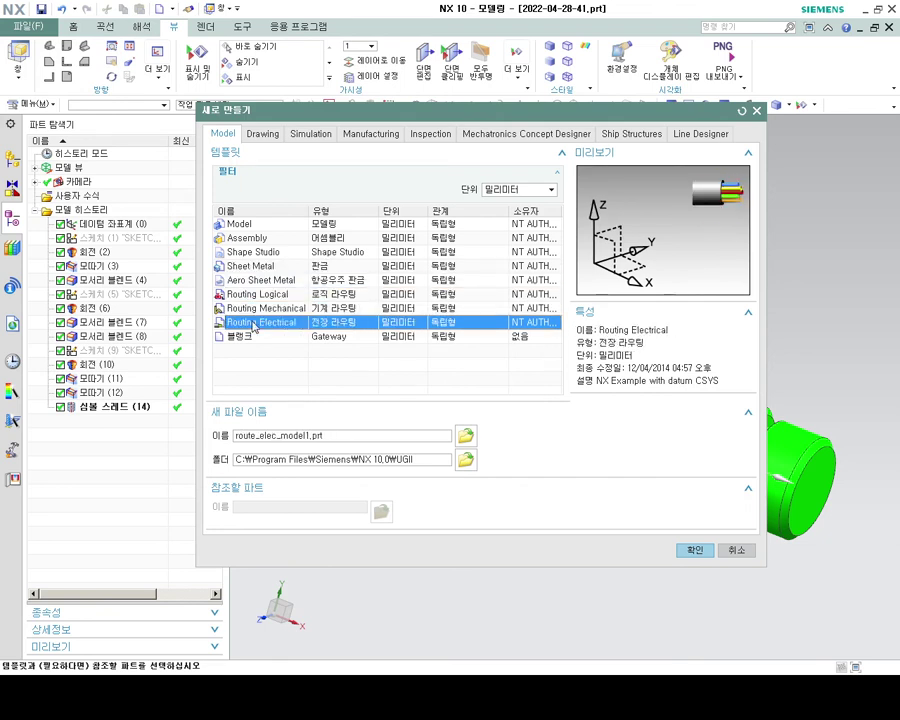
left_click(243, 337)
- Create a new drawing from the A3 - Size drawing template
left_click(263, 134)
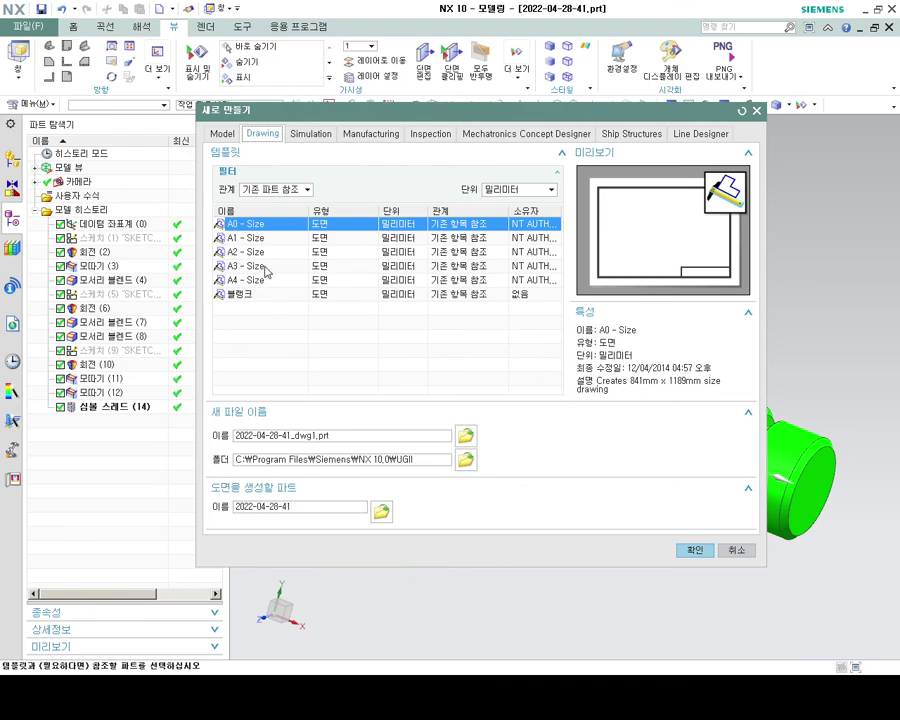
left_click(264, 267)
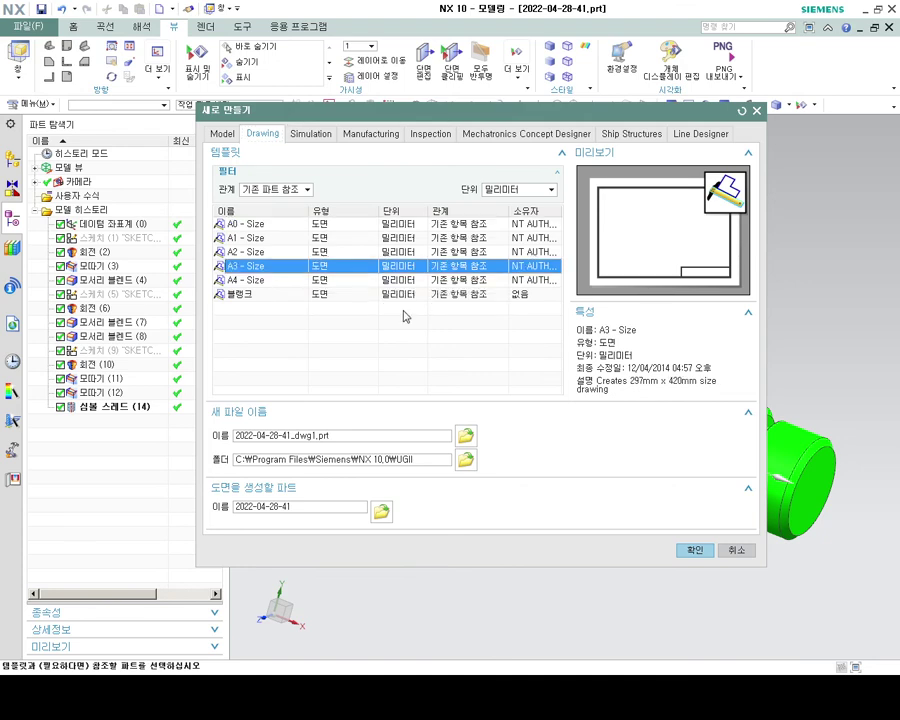
left_click(694, 549)
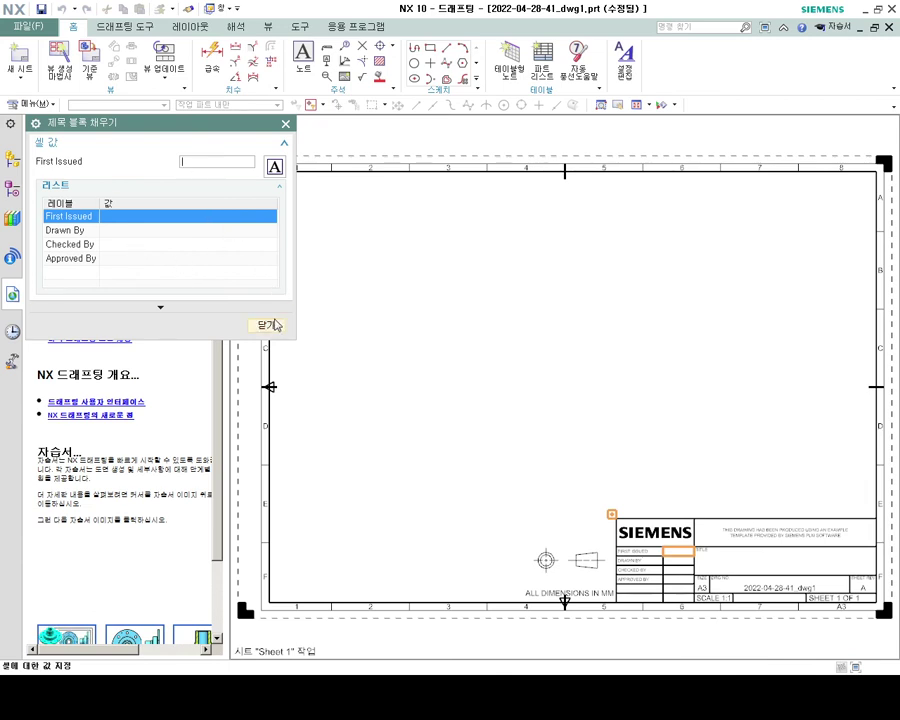
- Skip the title block and place a 1:1 front base view of the shaft with the View Creation Wizard
left_click(268, 325)
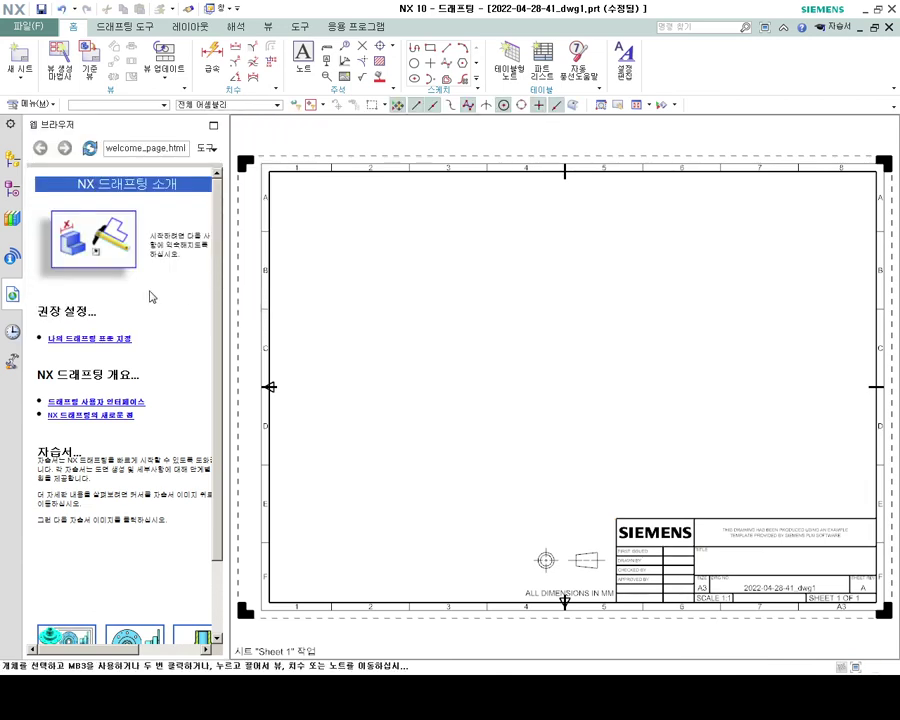
left_click(58, 52)
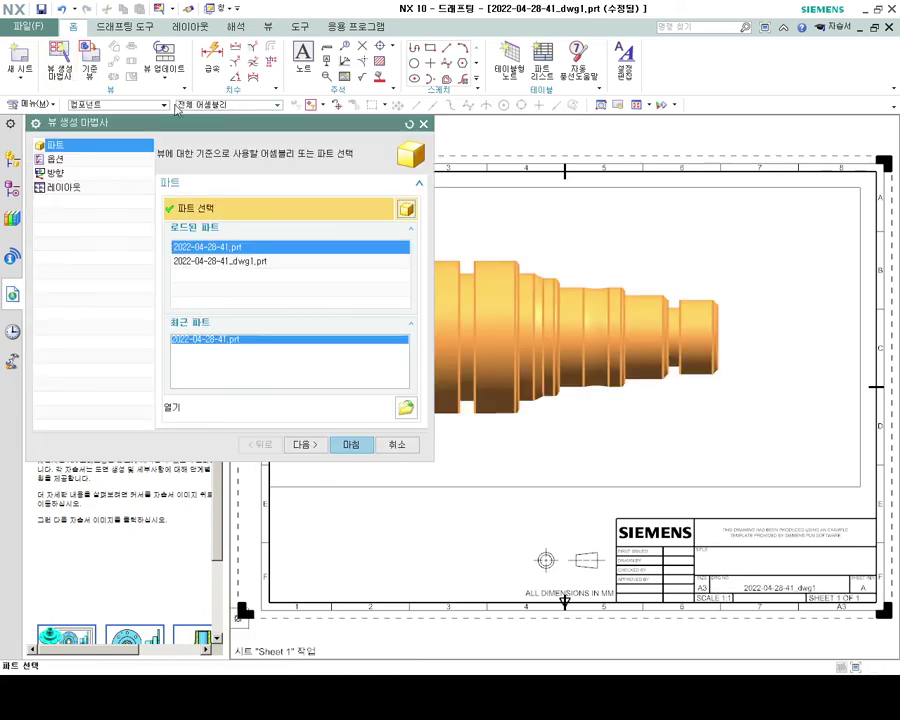
left_click(351, 444)
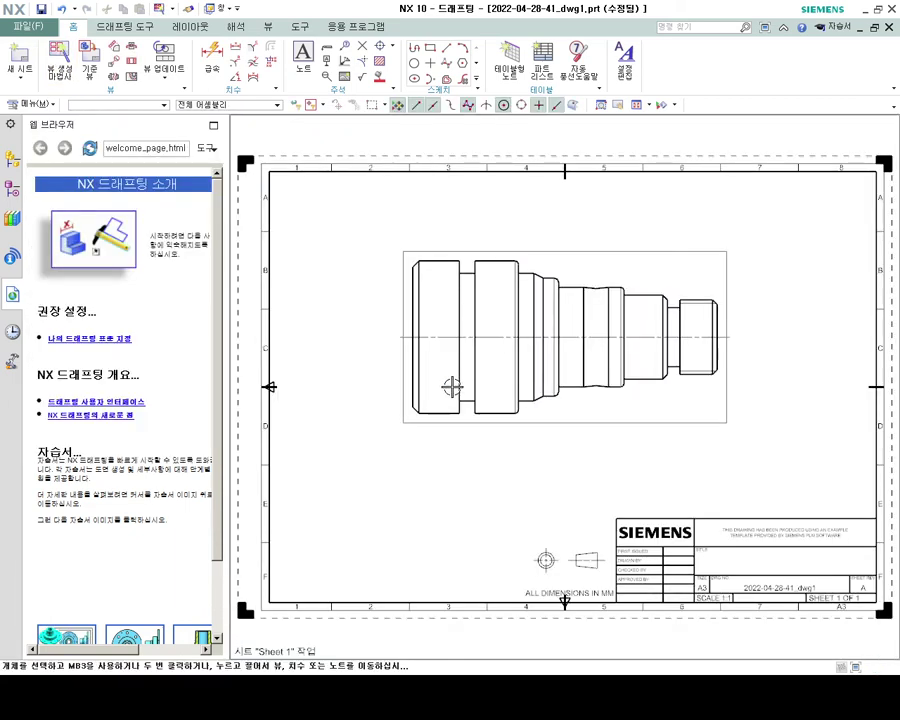
scroll(733, 335, "down", 4)
scroll(724, 302, "down", 1)
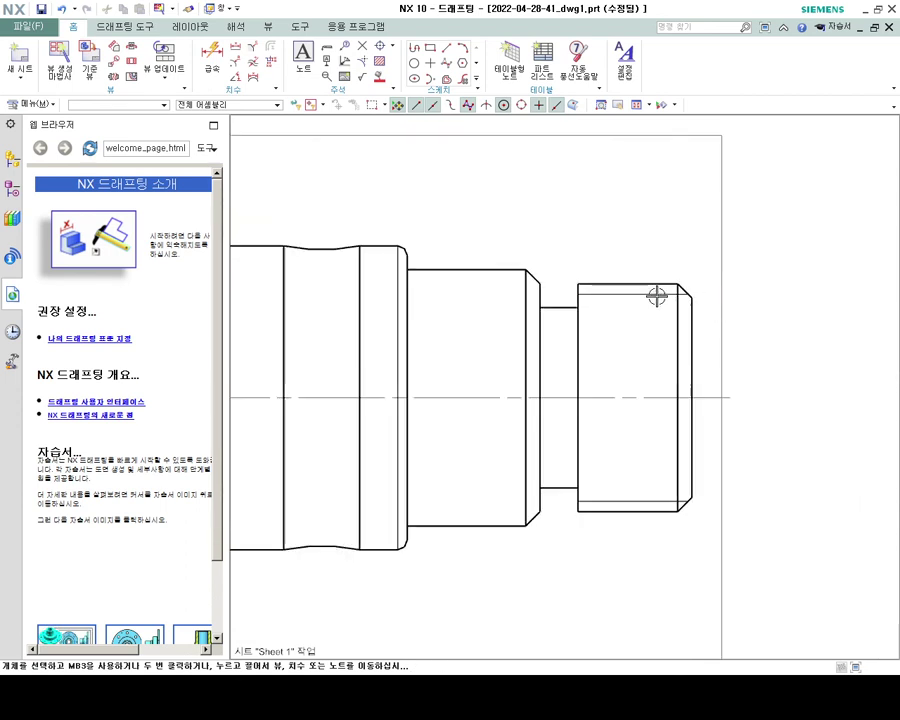
scroll(630, 268, "up", 2)
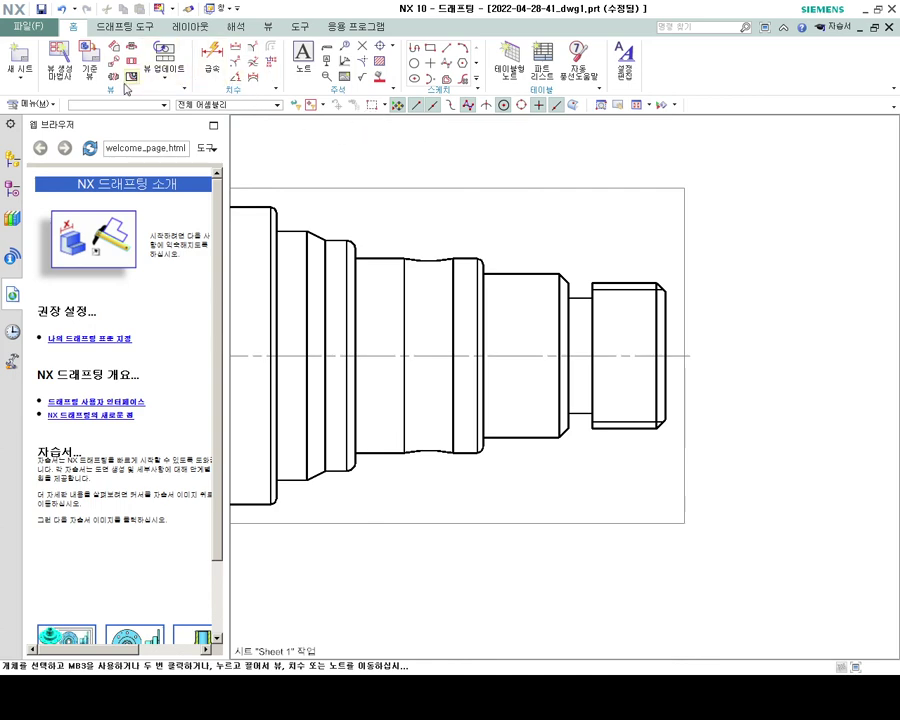
scroll(351, 135, "down", 3)
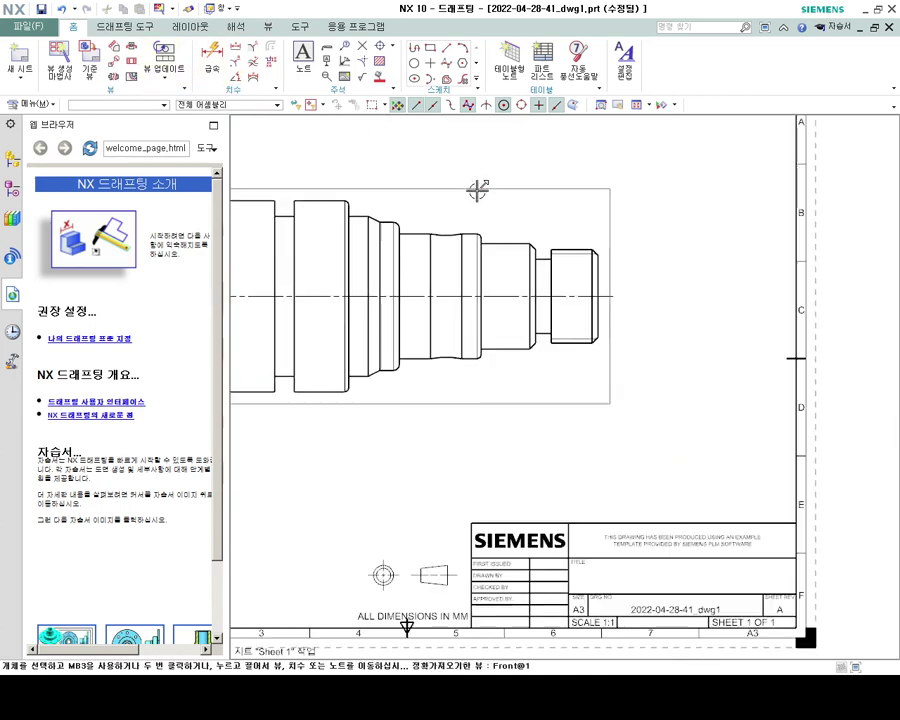
scroll(476, 191, "up", 1)
scroll(583, 251, "up", 1)
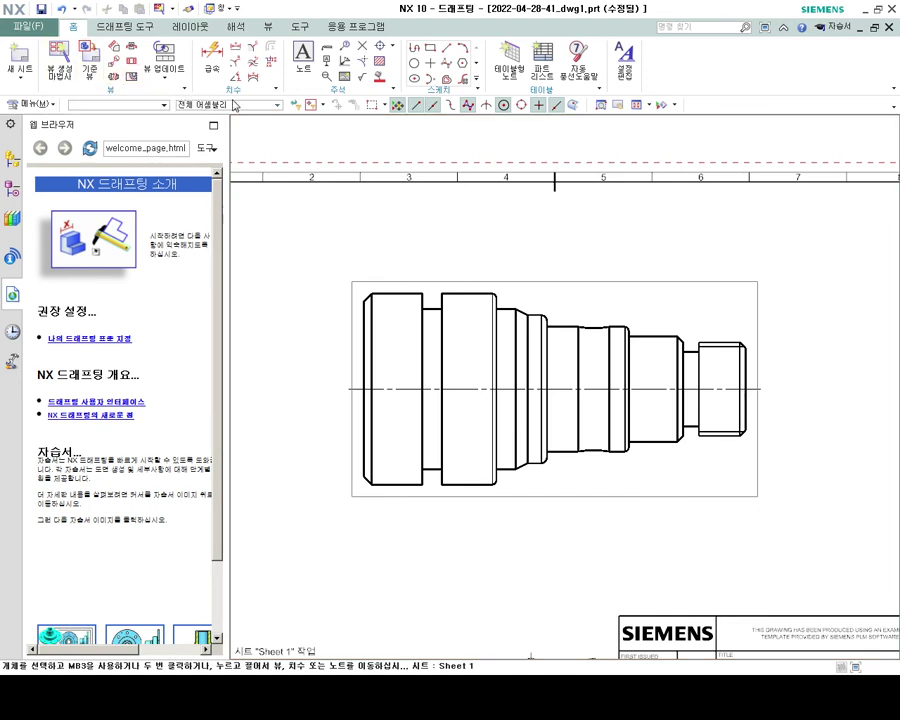
left_click(279, 92)
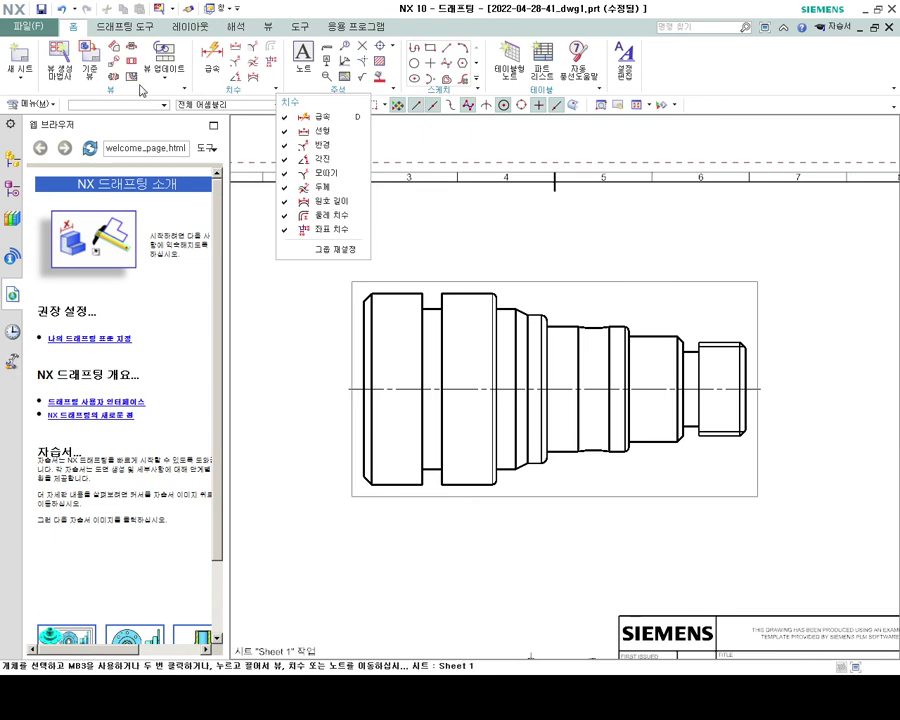
- Try a quick dimension between two shaft edges, then cancel it without placing it
left_click(211, 62)
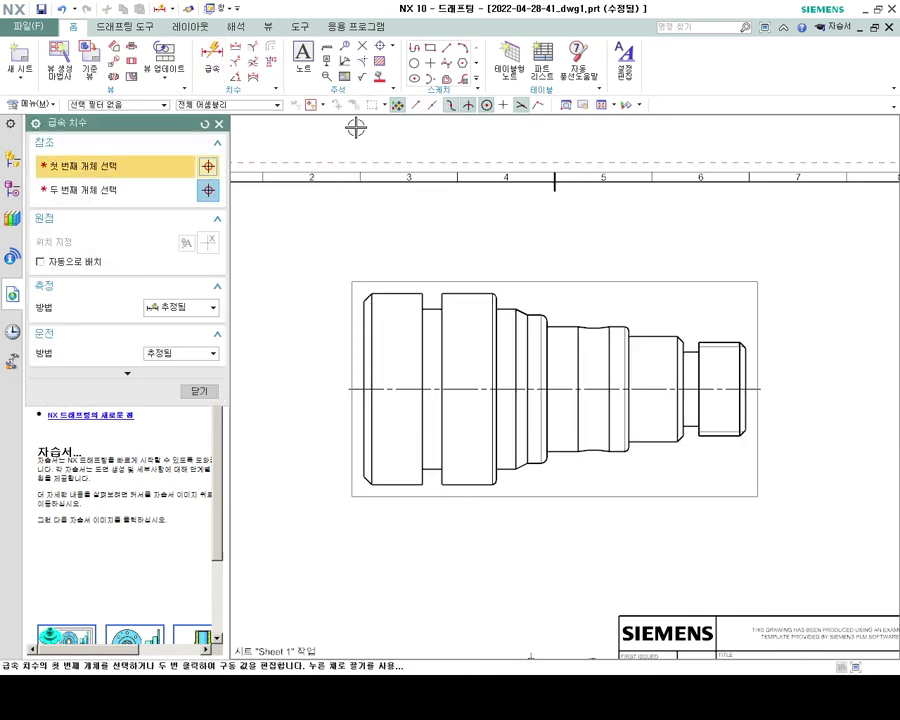
left_click(715, 341)
left_click(716, 339)
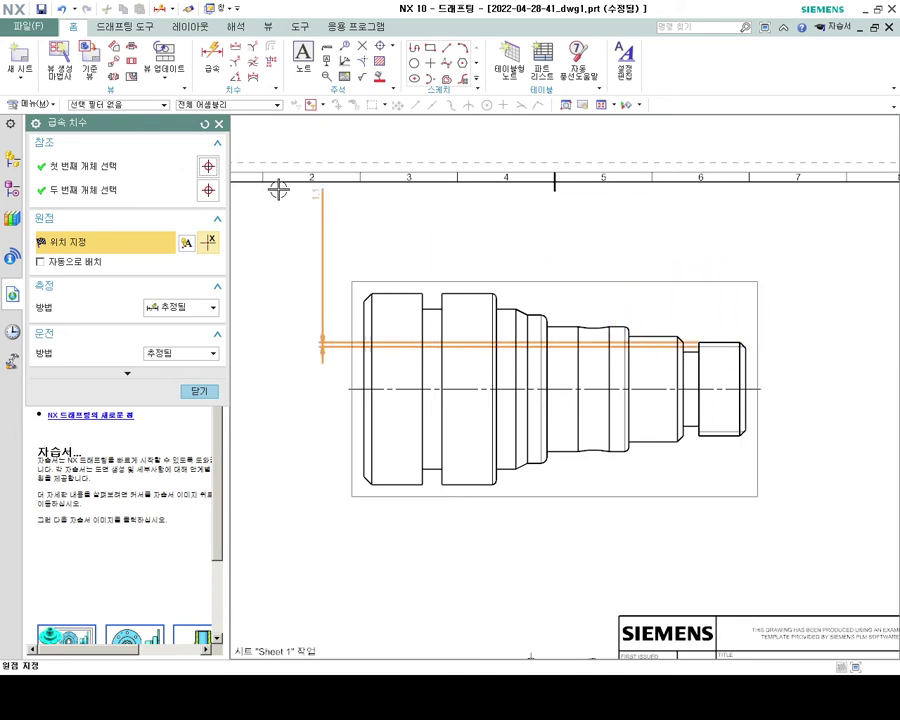
key("Escape")
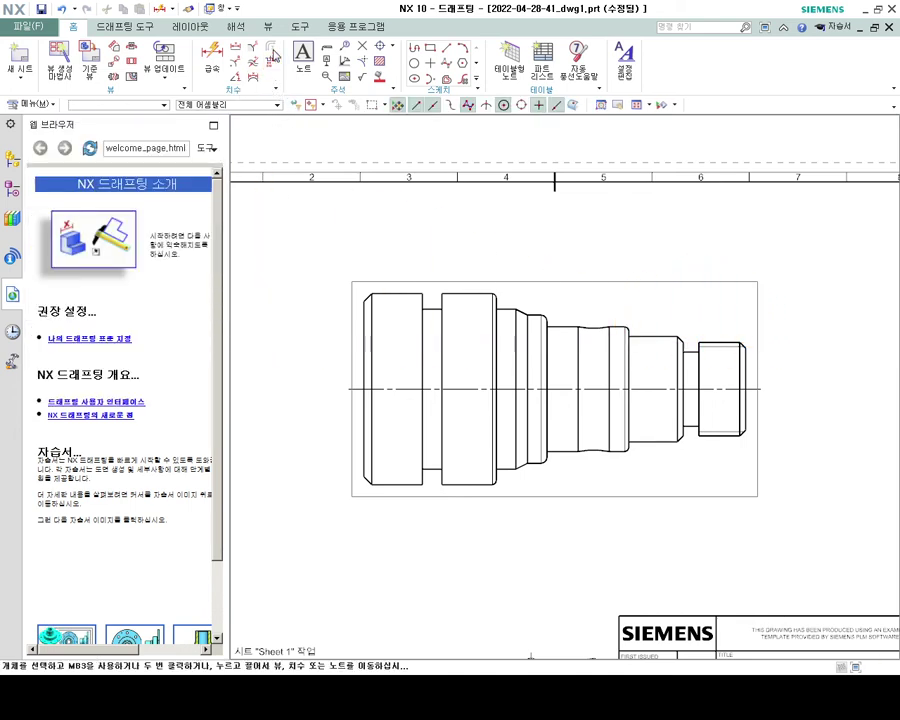
- Place a leader note at the shaft's right end, then delete the placeholder note
scroll(639, 296, "up", 2)
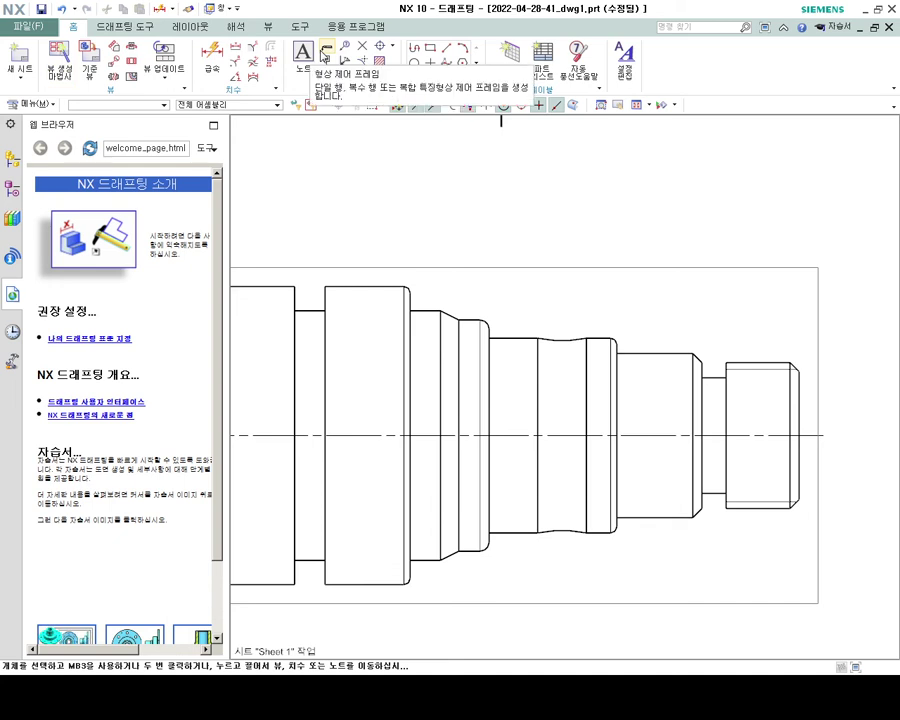
left_click(303, 55)
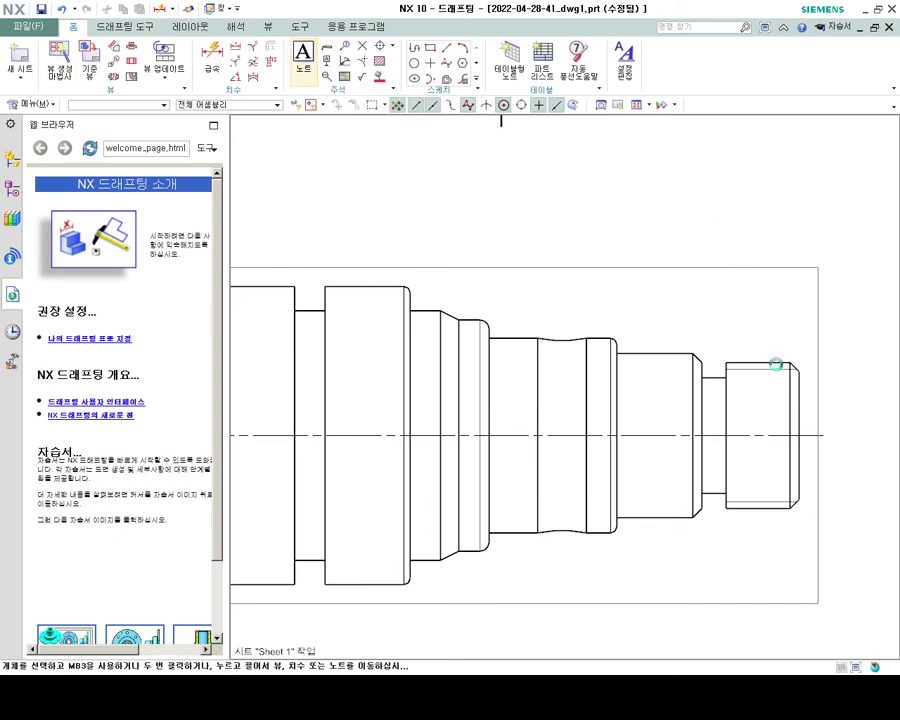
left_click(763, 366)
left_click_drag(500, 435, 838, 310)
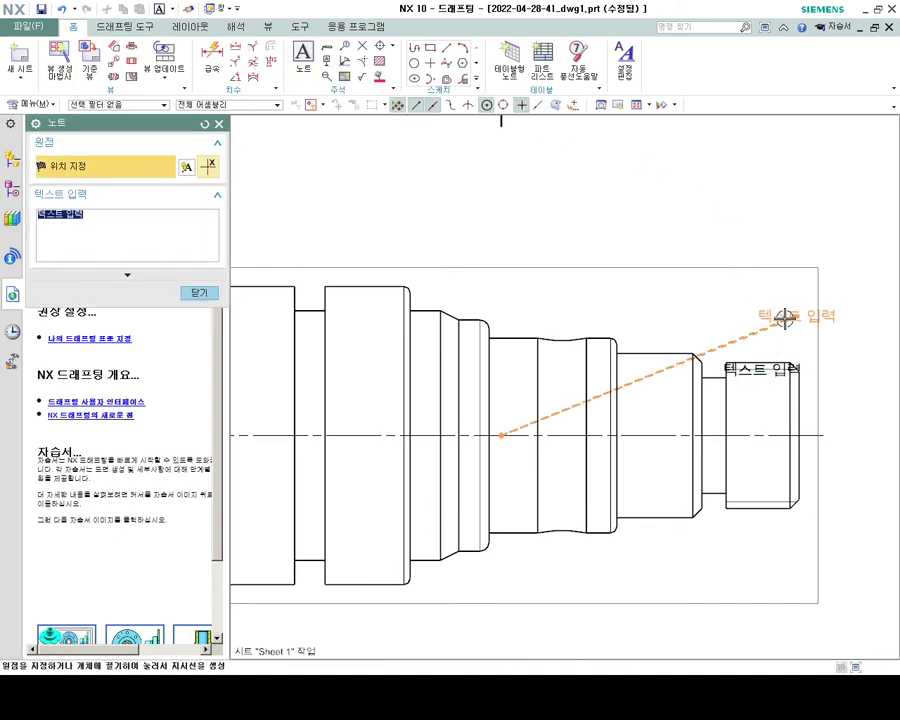
mouse_move(838, 310)
middle_mouse_down("shift")
mouse_move(663, 345)
mouse_move(836, 345)
middle_mouse_up("shift")
key("Escape")
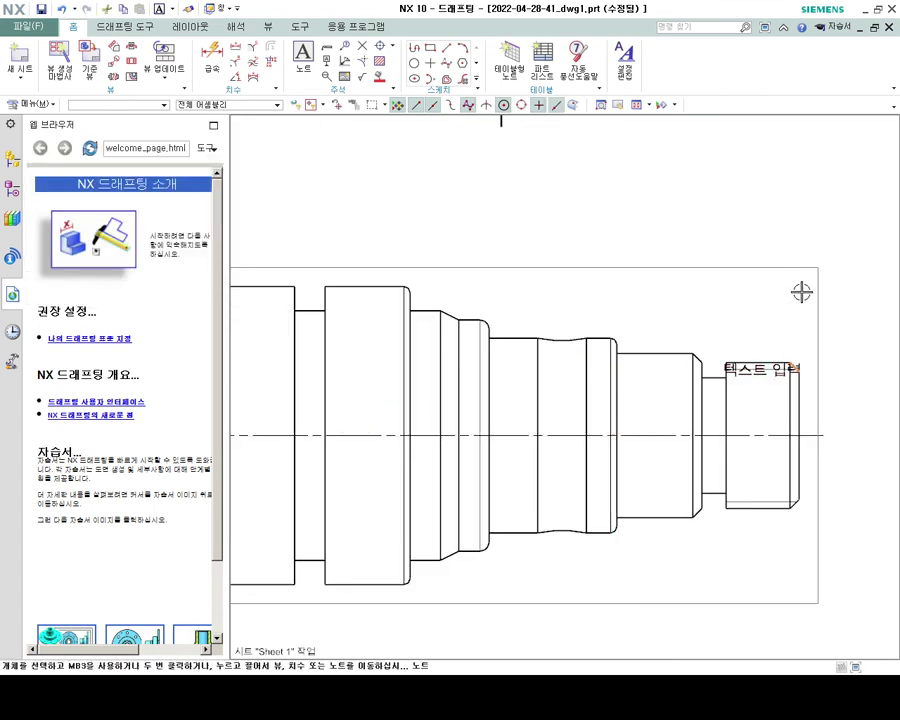
left_click(748, 370)
key("Delete")
- Create a test note 'dwfdf' with a leader above the shaft, move it, then delete it
middle_click_drag(714, 286, 494, 286, "shift")
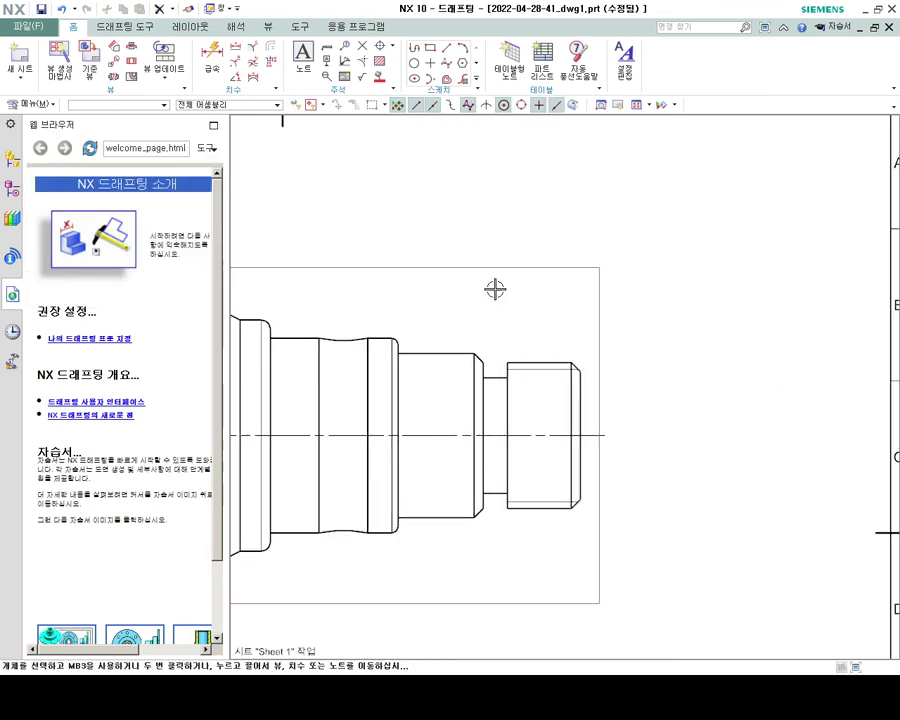
left_click(304, 60)
mouse_move(283, 435)
left_mouse_down()
mouse_move(632, 290)
mouse_move(571, 293)
mouse_move(583, 151)
left_mouse_up()
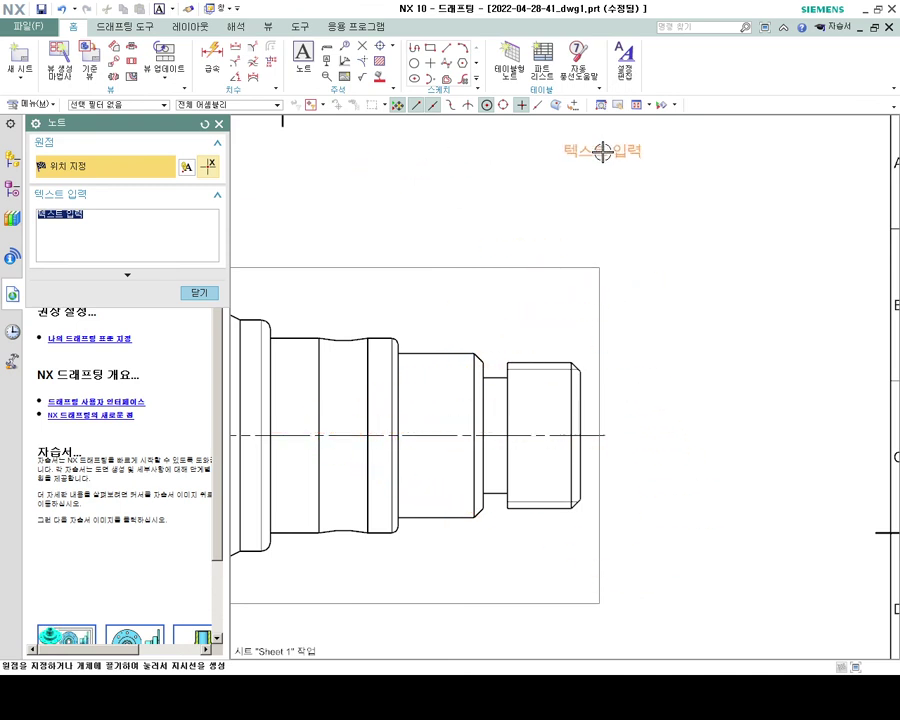
left_click(628, 210)
type("dwfdfdf")
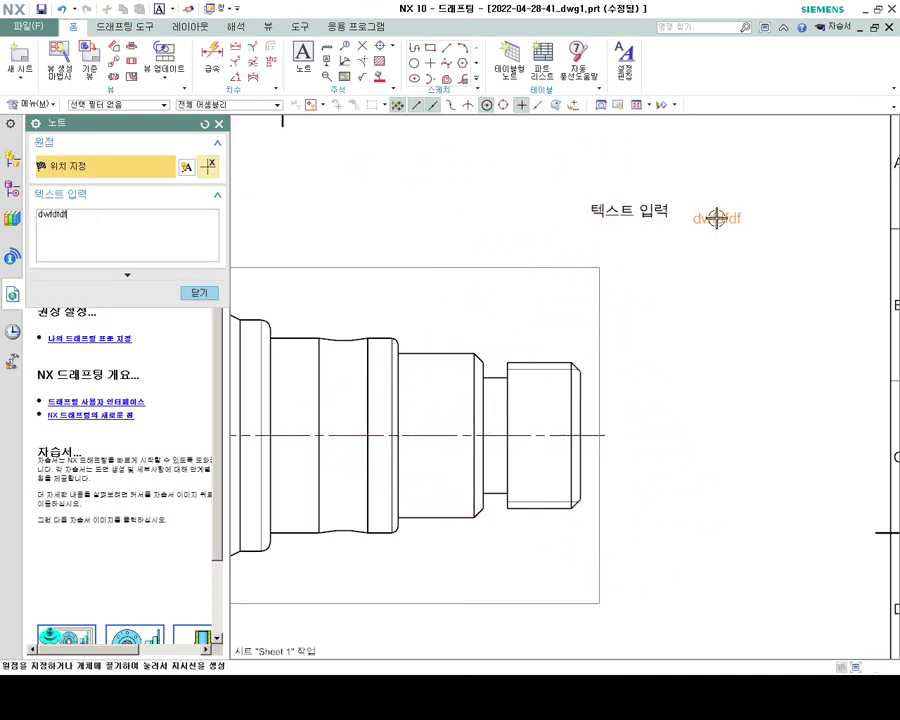
left_click(628, 268)
key("Escape")
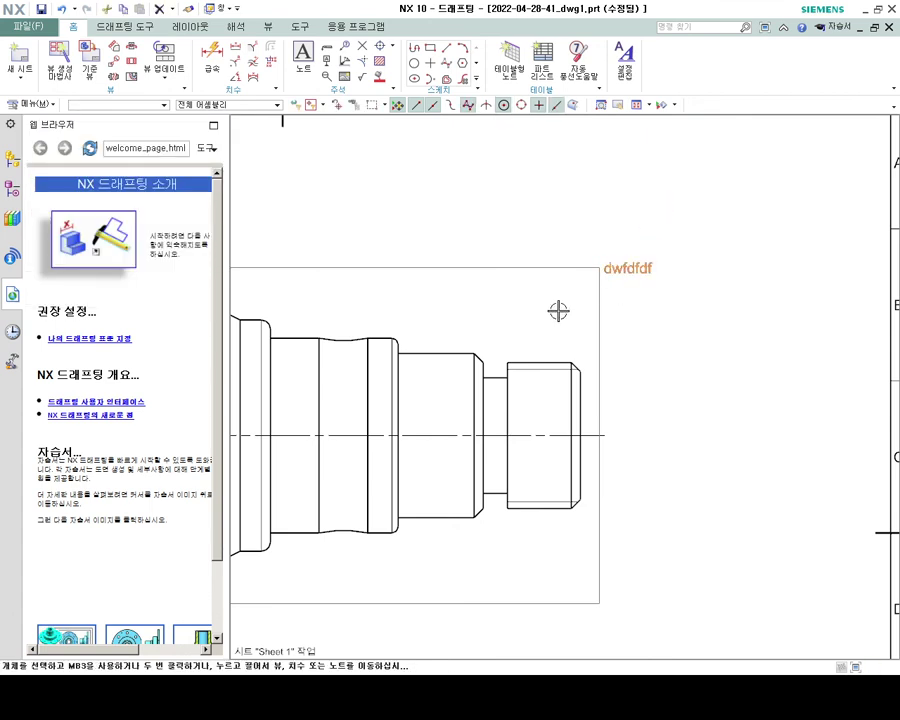
left_click_drag(633, 264, 559, 315)
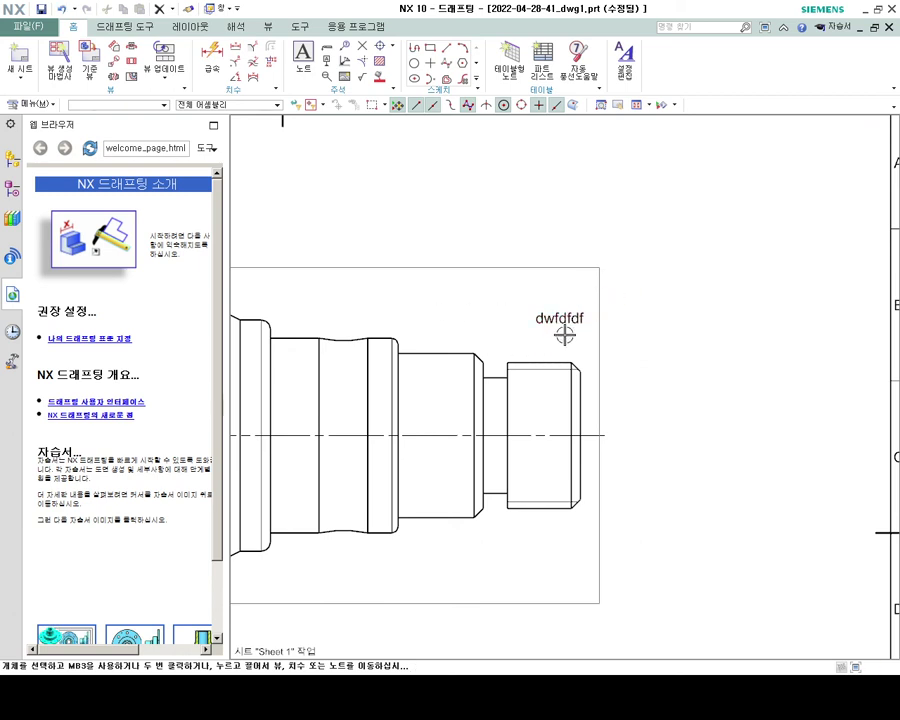
left_click(561, 320)
key("Delete")
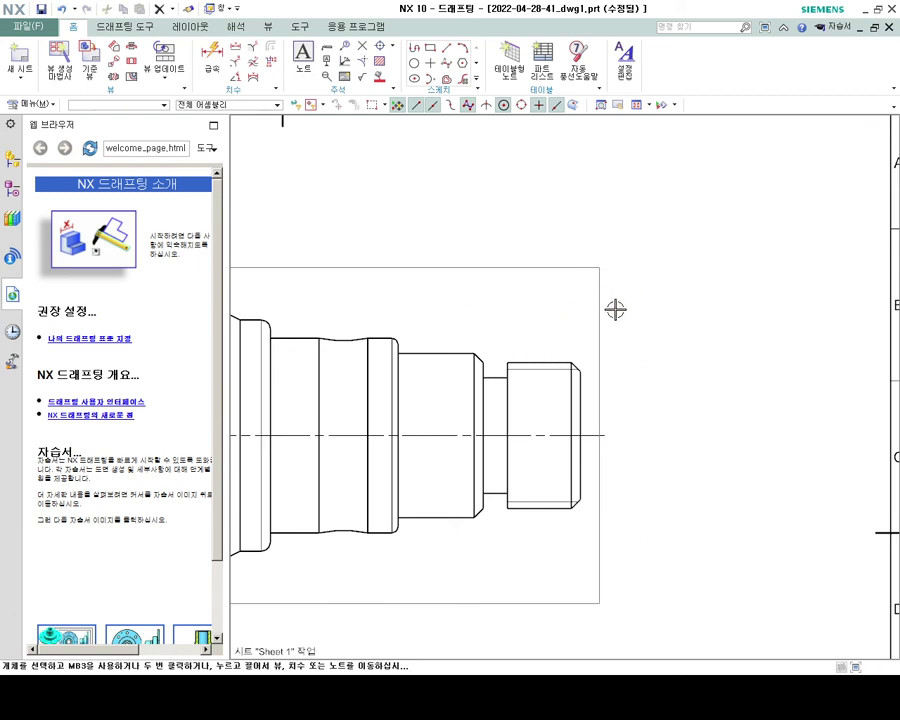
- Browse the annotation tools list, then zoom in and shift the front view left and down
left_click(395, 90)
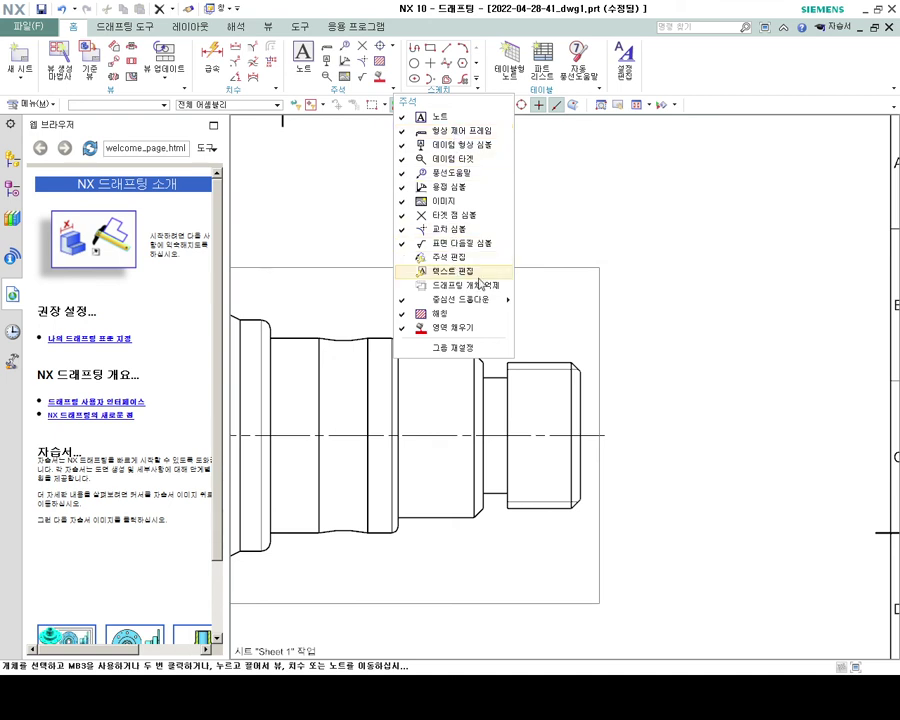
left_click(617, 234)
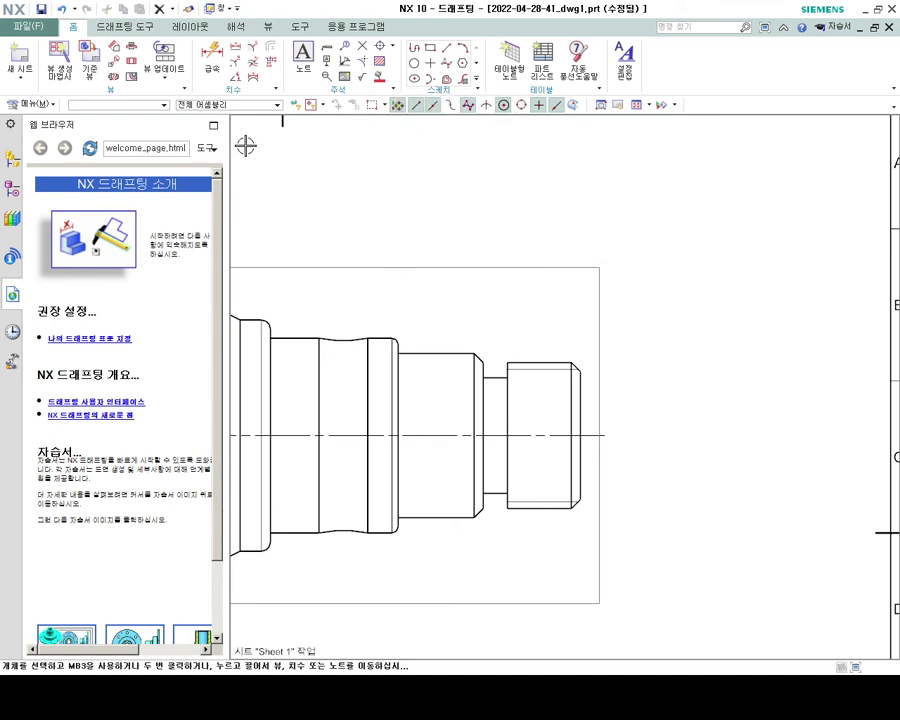
scroll(600, 294, "up", 2)
scroll(610, 287, "up", 2)
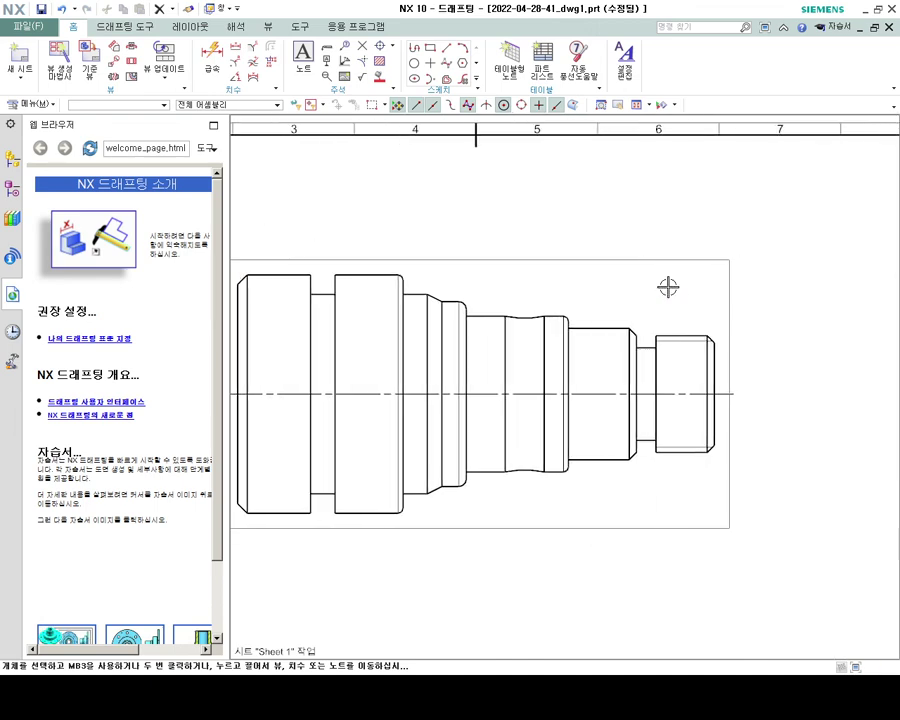
scroll(660, 275, "up", 2)
scroll(600, 285, "up", 2)
left_click_drag(428, 226, 426, 254)
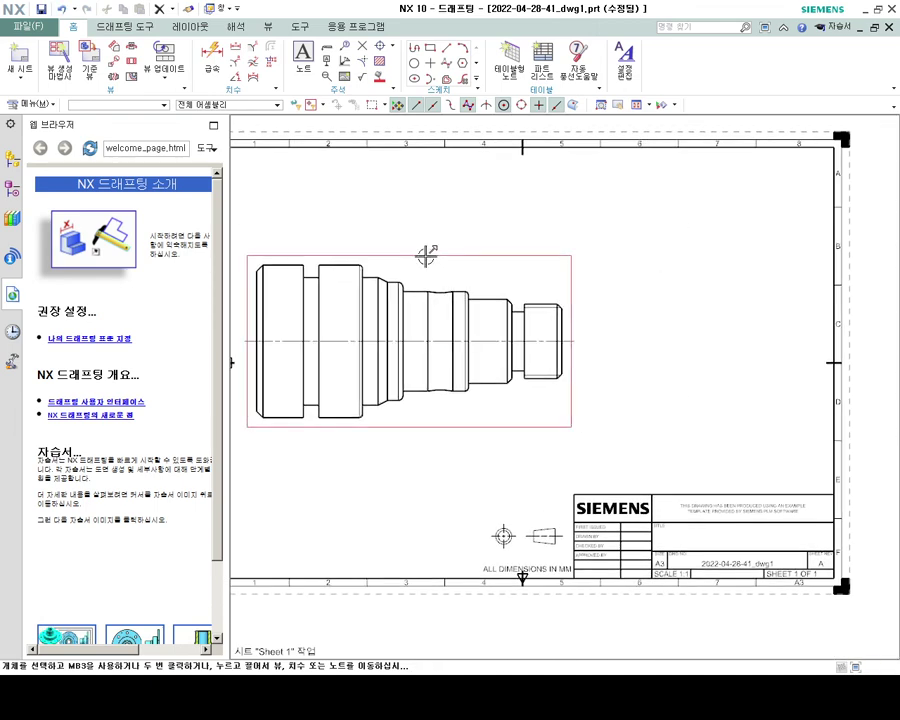
- Place a projected end view of the shaft to the right of the front view
left_click(89, 56)
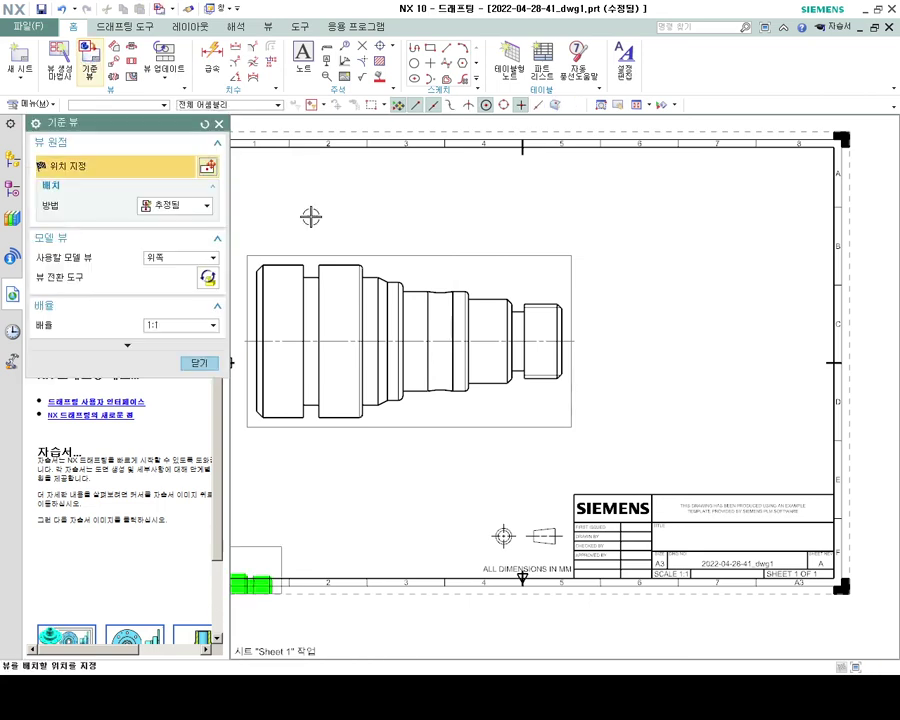
left_click(58, 55)
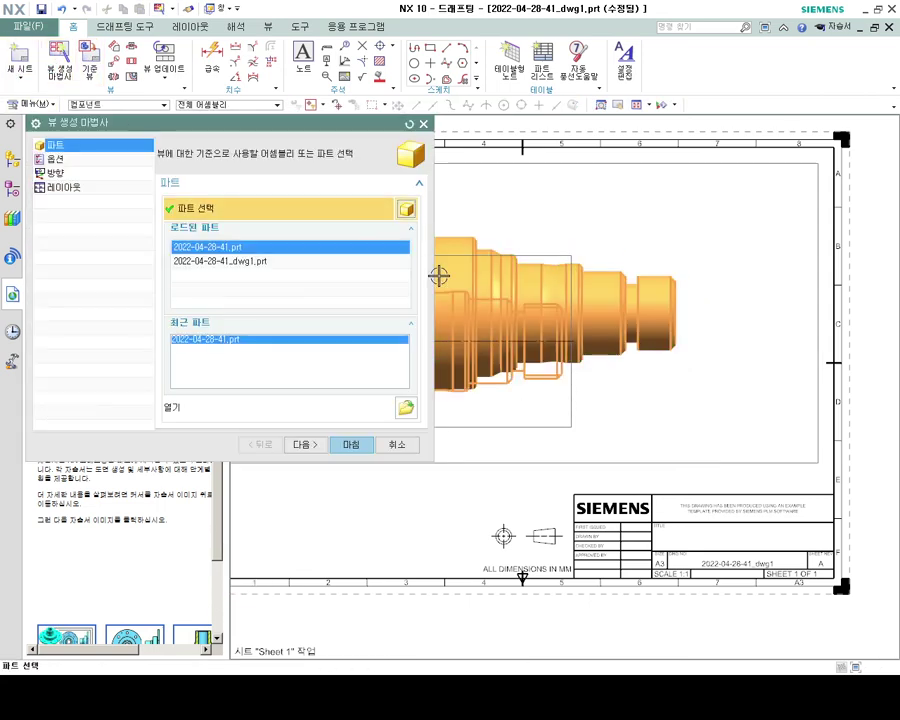
key("Escape")
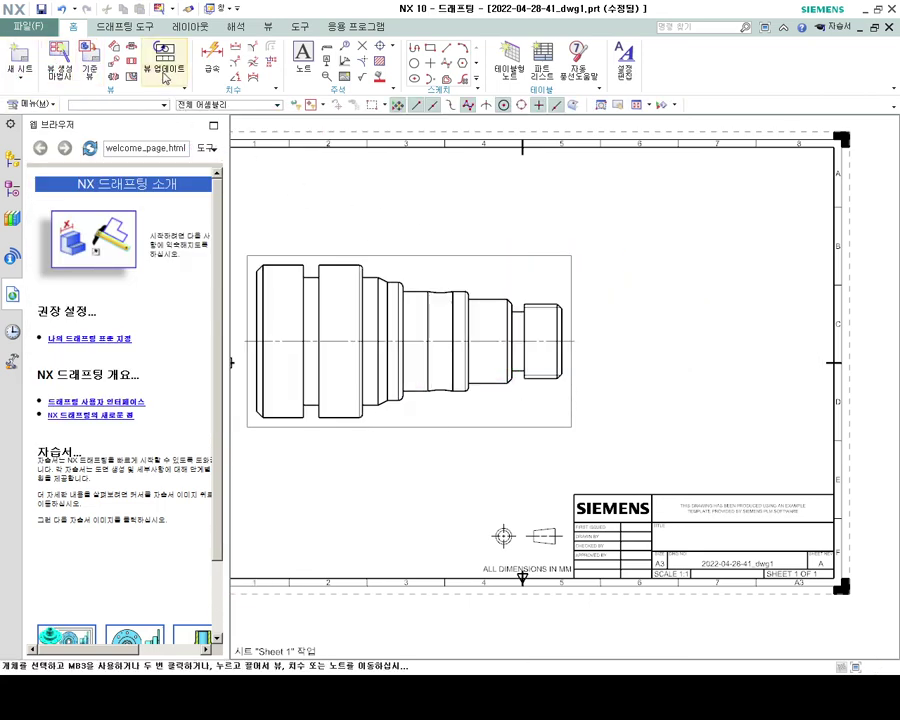
left_click(185, 91)
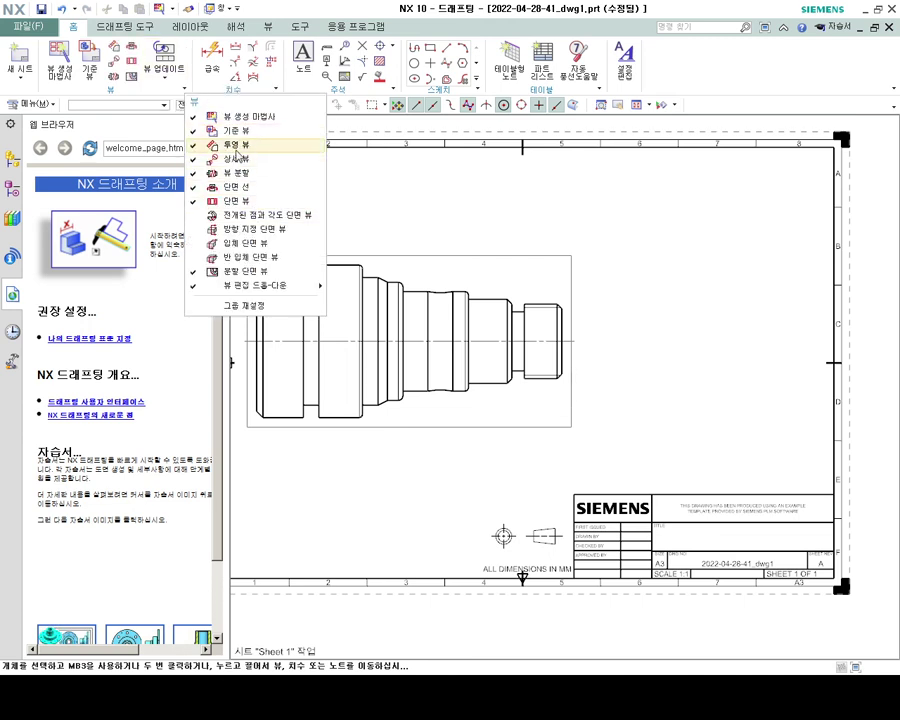
left_click(238, 146)
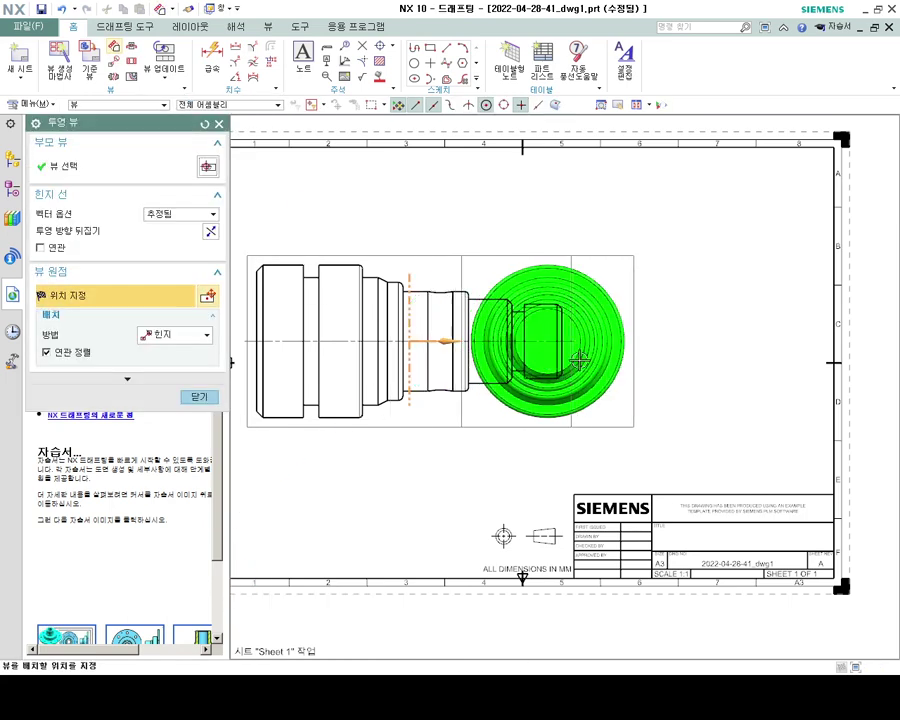
left_click(713, 345)
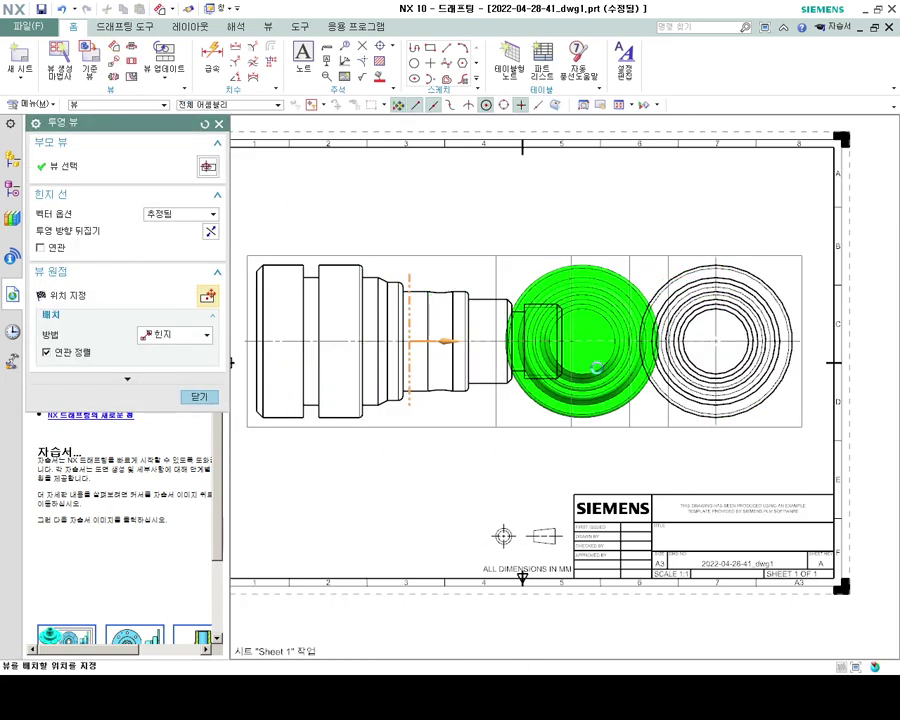
middle_click(540, 380)
scroll(500, 400, "down", 3)
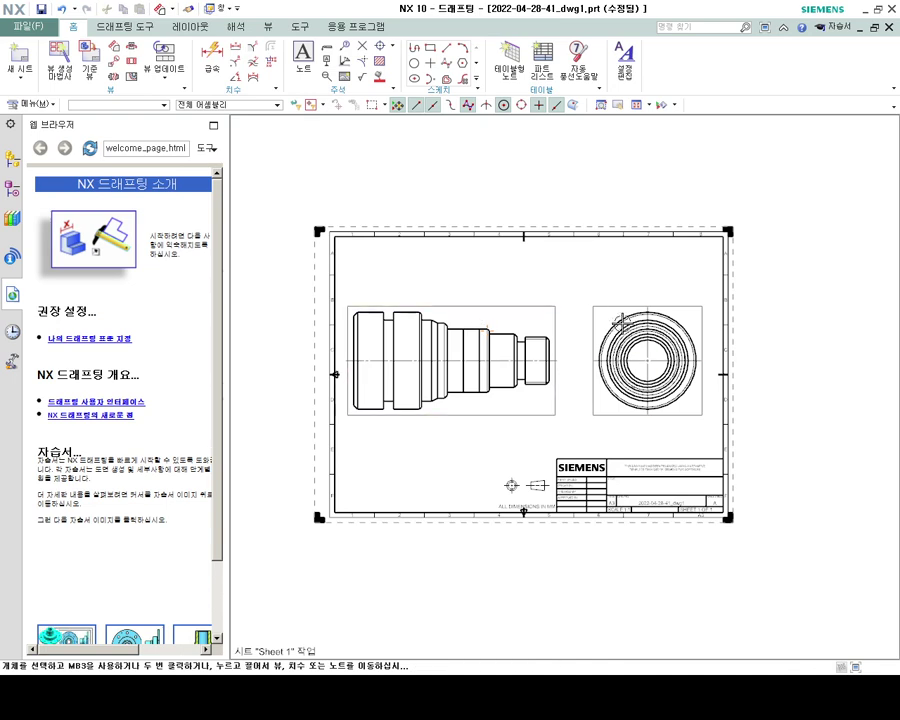
- Drag the end view closer to the front view, re-frame the sheet, and open the File menu
mouse_move(598, 308)
left_mouse_down()
mouse_move(566, 310)
mouse_move(612, 376)
left_mouse_up()
scroll(585, 386, "up", 2)
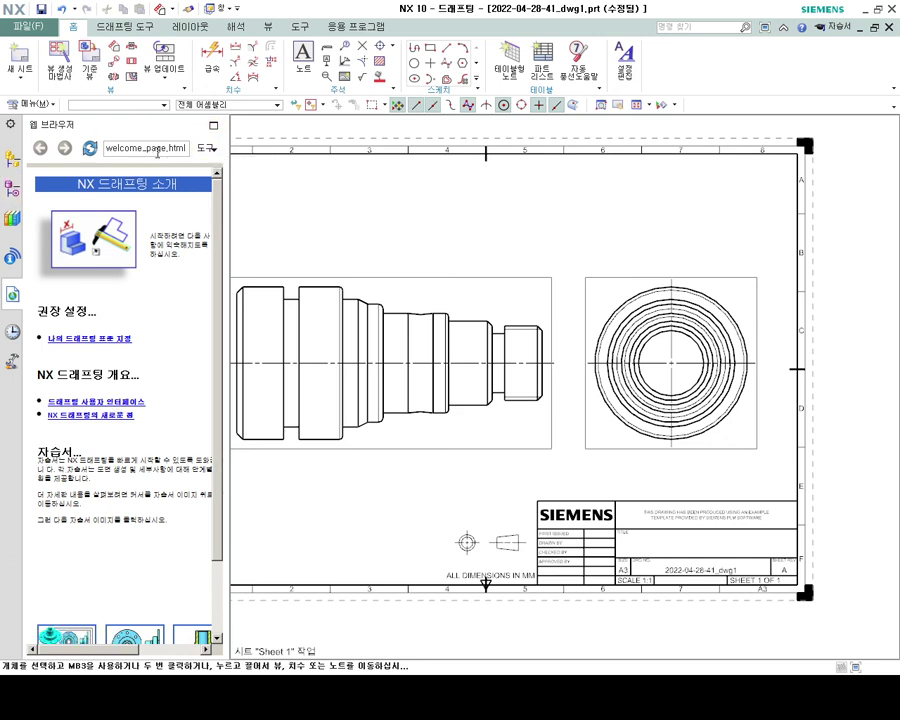
middle_click_drag(408, 392, 470, 392, "shift")
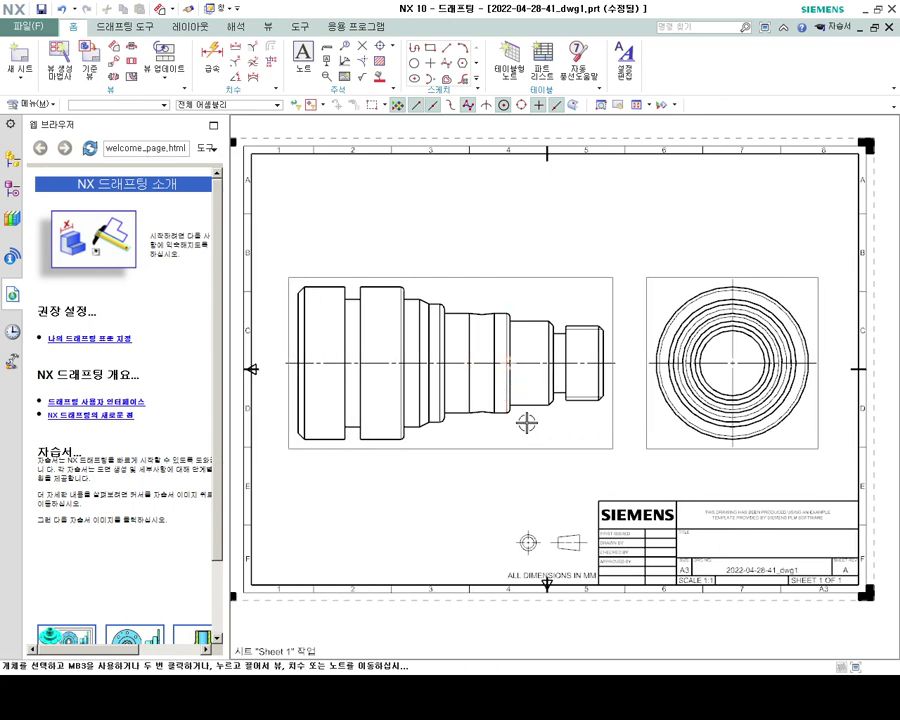
left_click(26, 25)
mouse_move(40, 113)
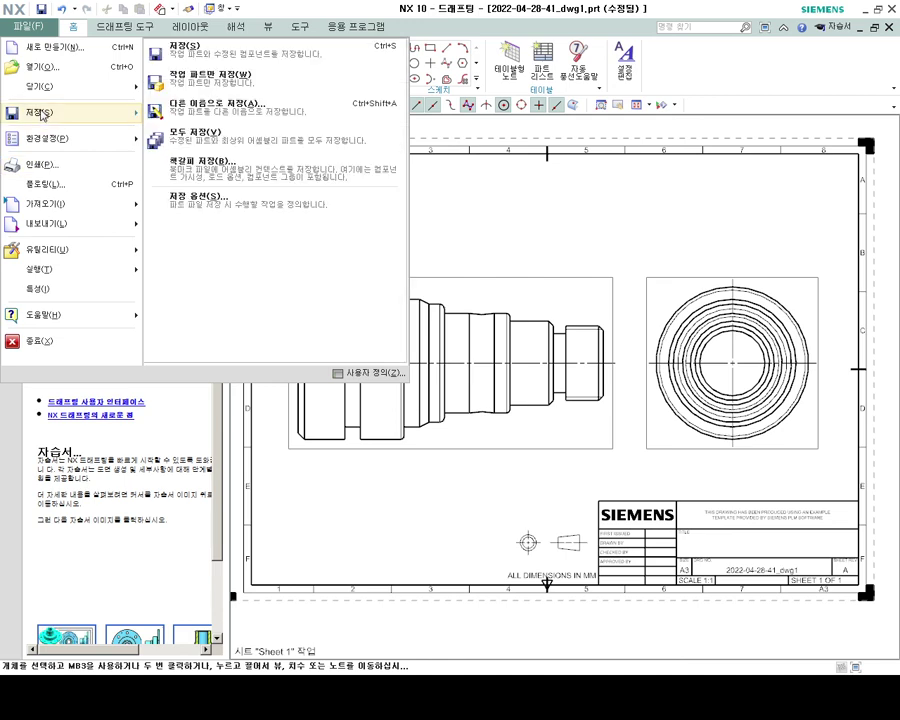
left_click(135, 46)
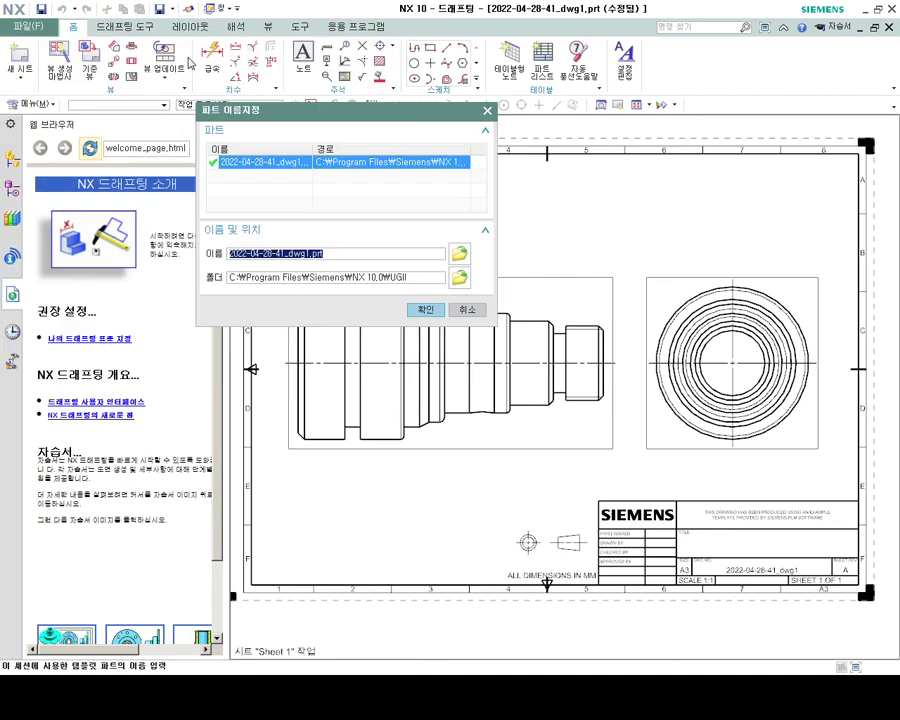
key("Return")
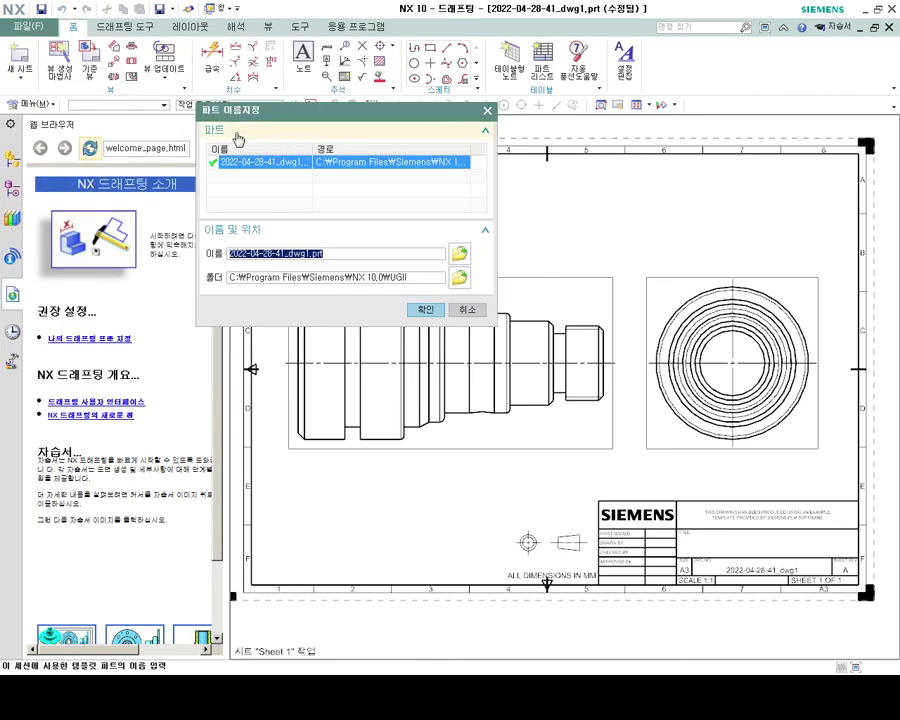
left_click(26, 25)
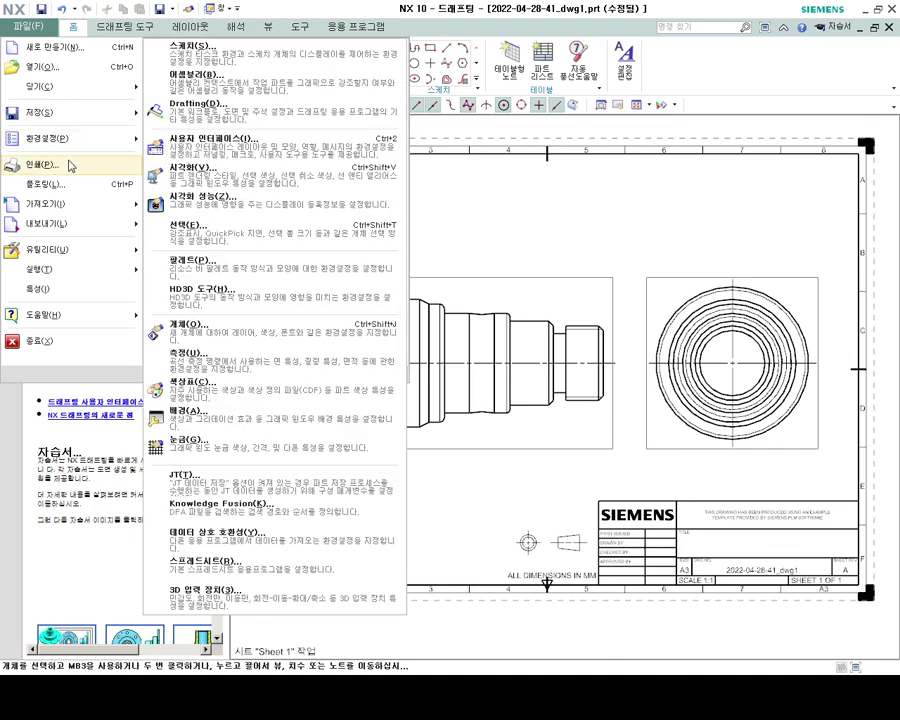
mouse_move(70, 113)
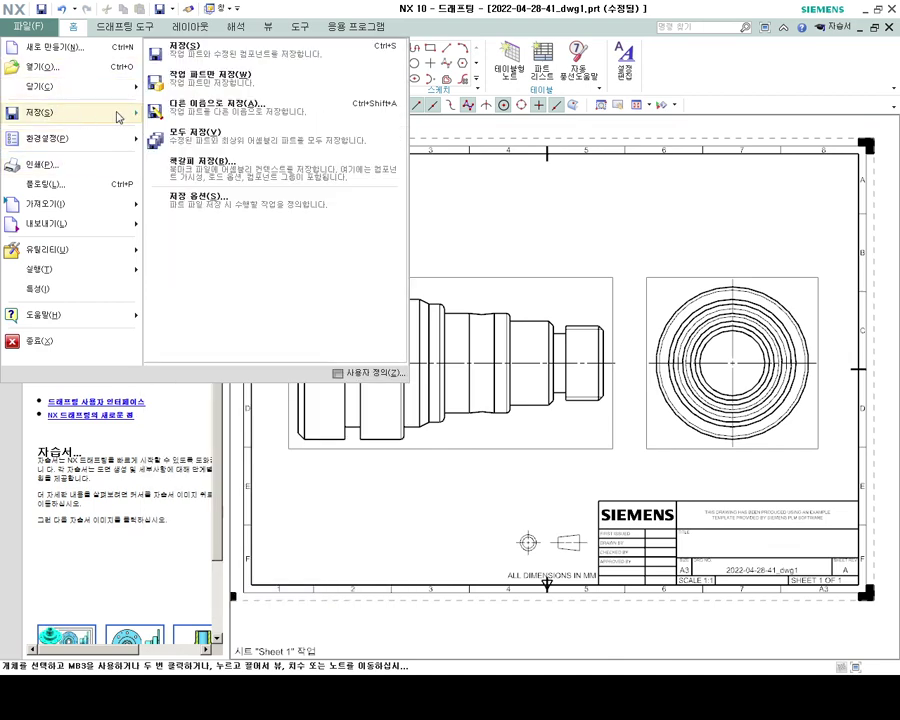
left_click(190, 102)
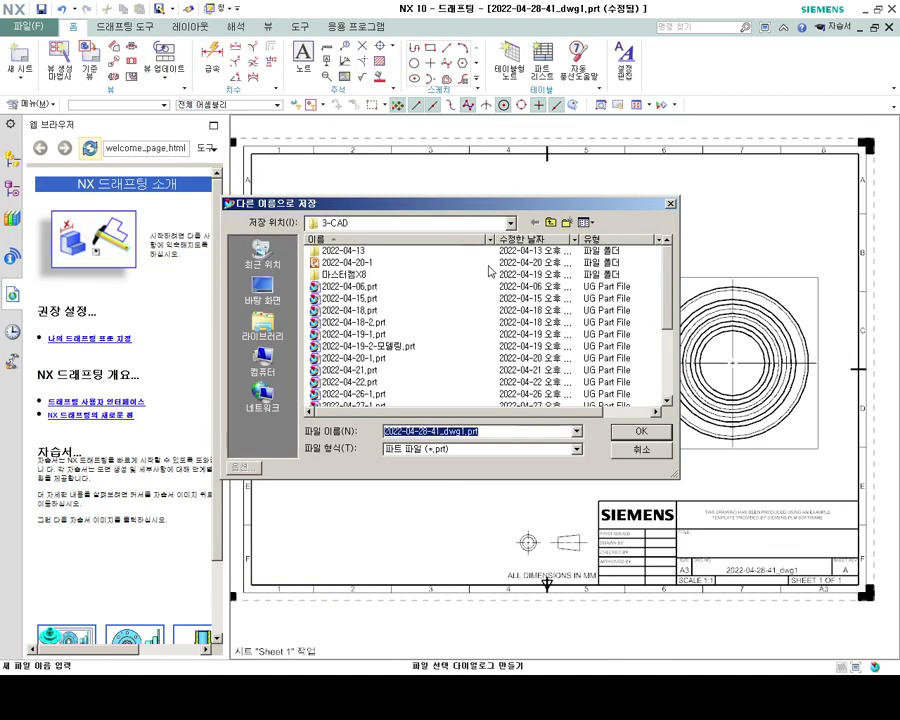
left_click(638, 432)
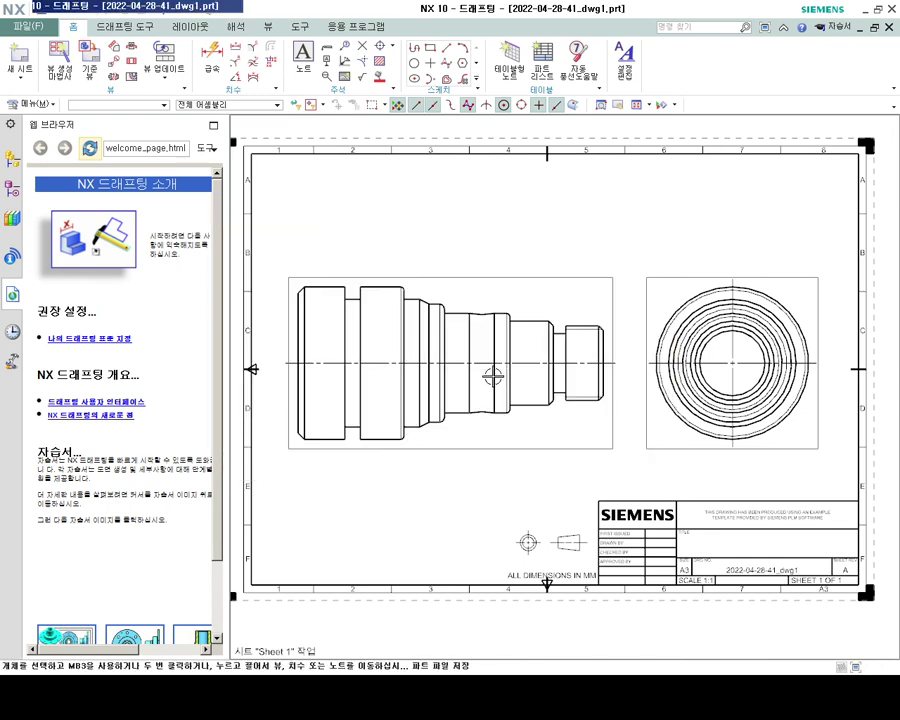
middle_click_drag(583, 352, 580, 377, "shift")
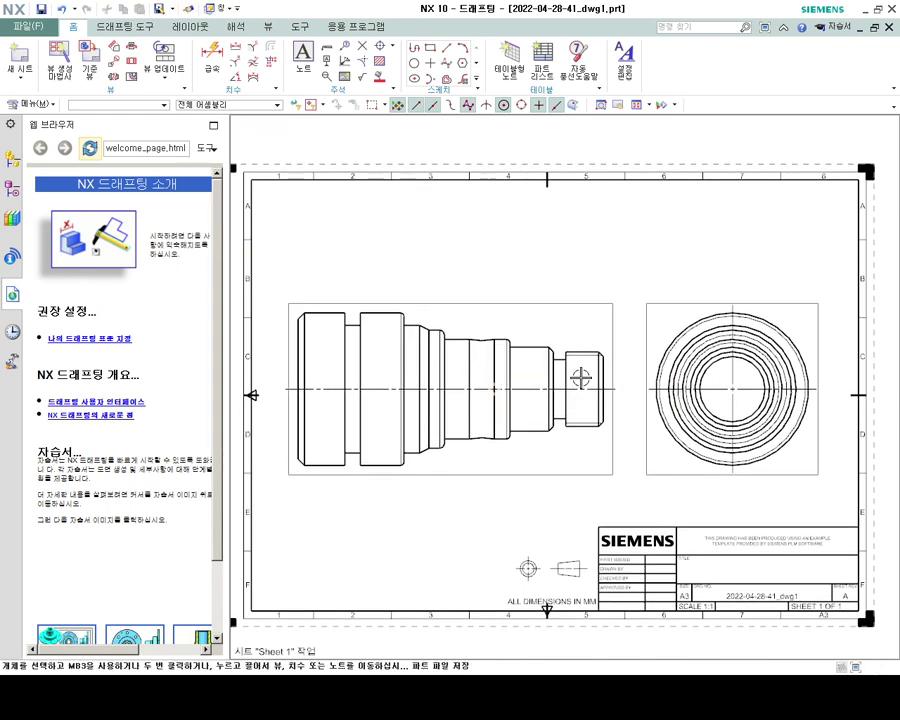